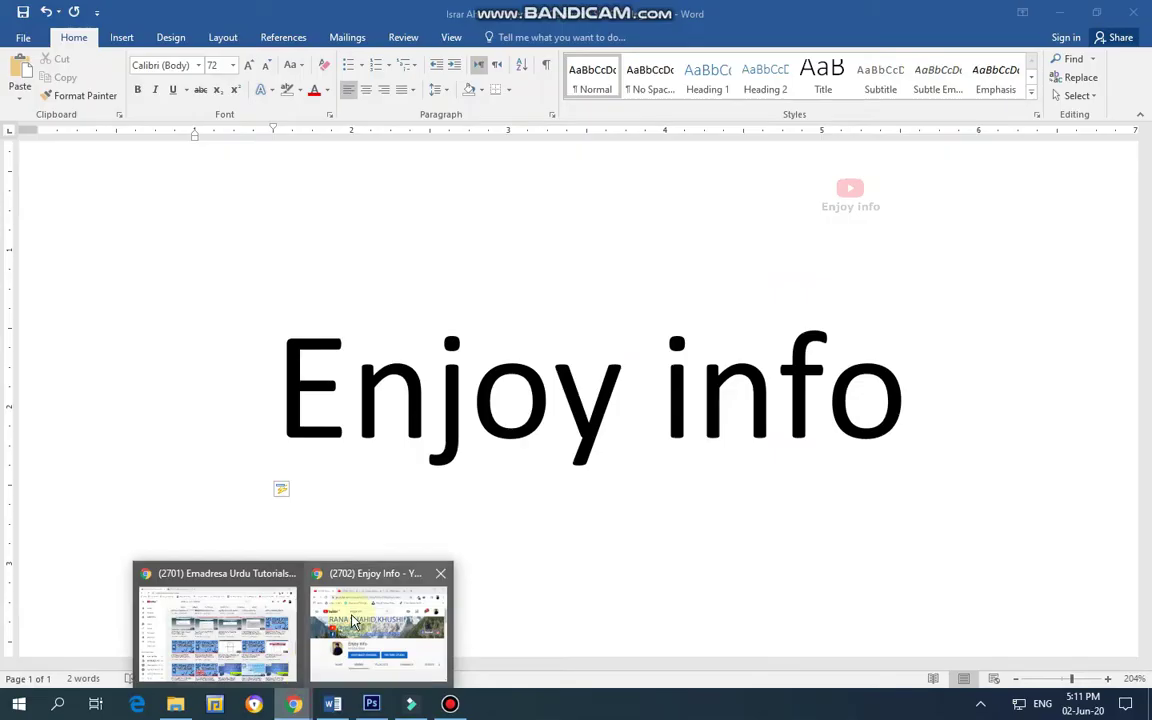
Maximize Chrome and browse the 'book name' image results
left_click(352, 621)
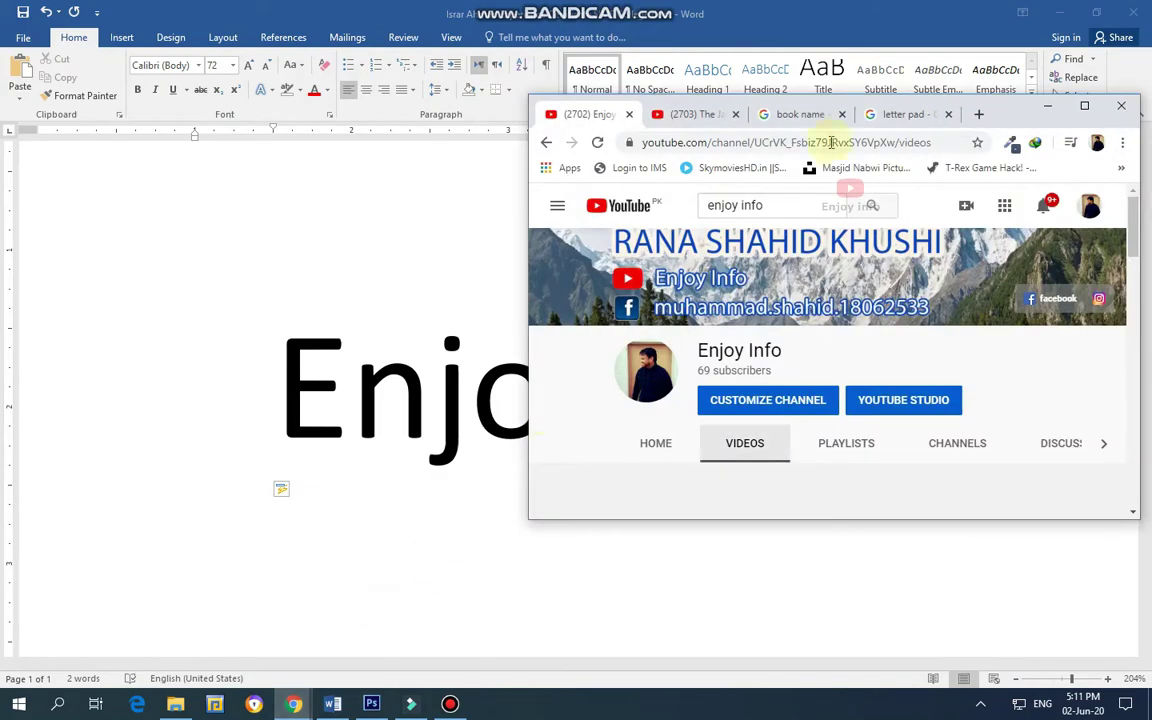
double_click(1000, 116)
left_click(480, 13)
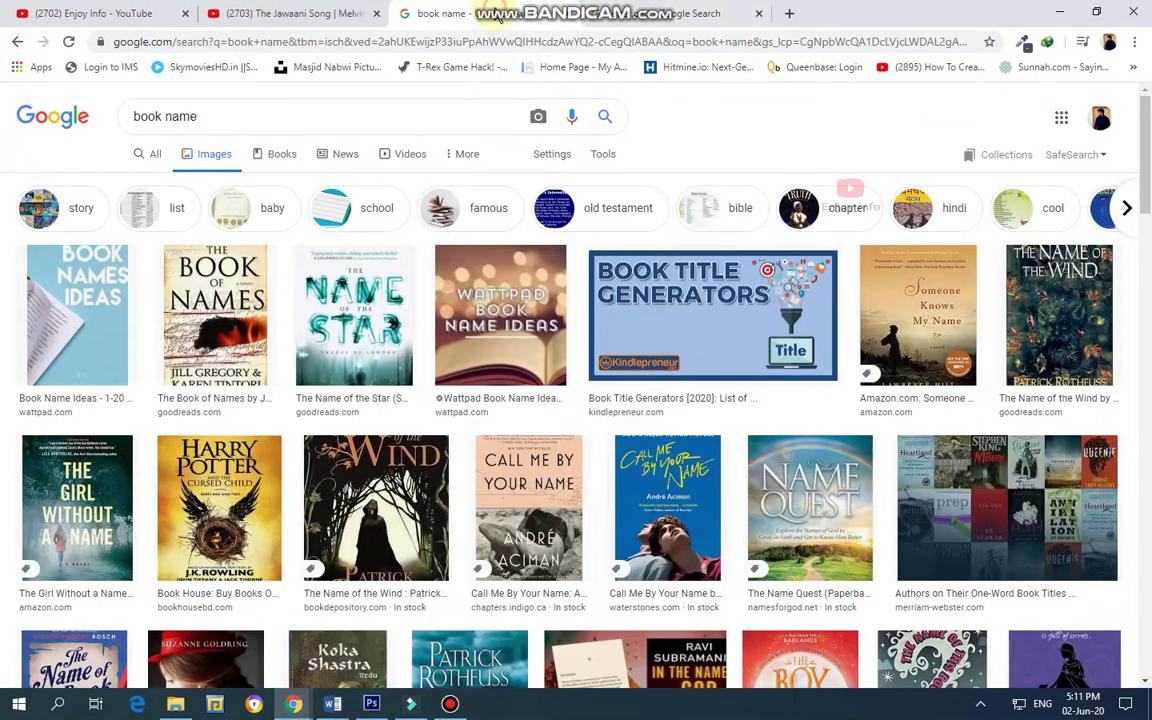
scroll(420, 285, "down", 3)
scroll(420, 285, "up", 1)
scroll(450, 290, "up", 2)
Go back to the 'letter pad' image results and scroll through them
key("alt+Left")
scroll(388, 331, "down", 2)
scroll(420, 340, "down", 3)
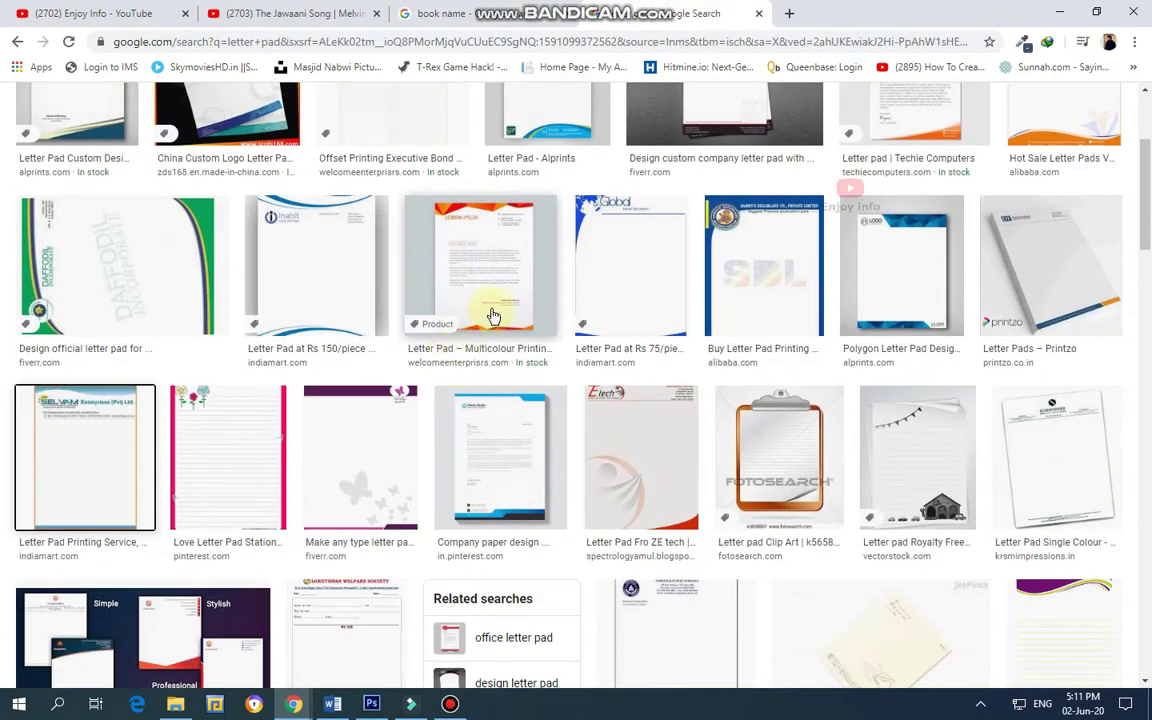
scroll(489, 300, "up", 1)
scroll(674, 360, "down", 2)
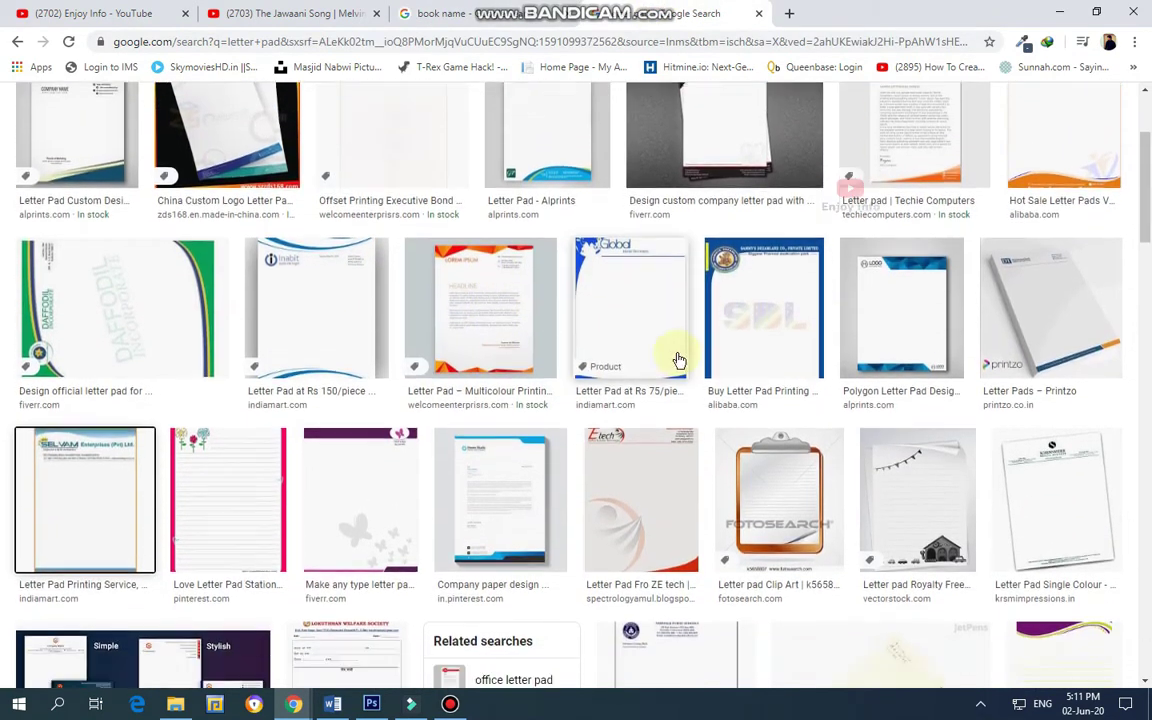
scroll(597, 368, "down", 2)
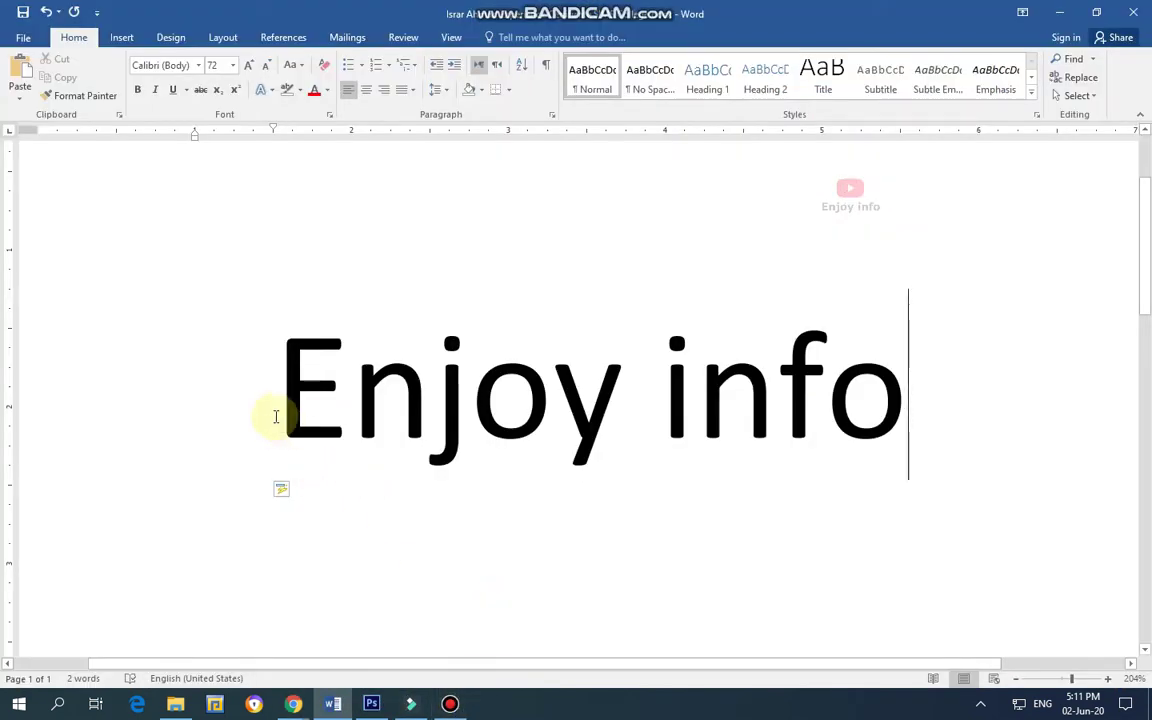
Select the whole 'Enjoy info' line and show the Text Effects and Typography style gallery
left_click_drag(922, 406, 285, 392)
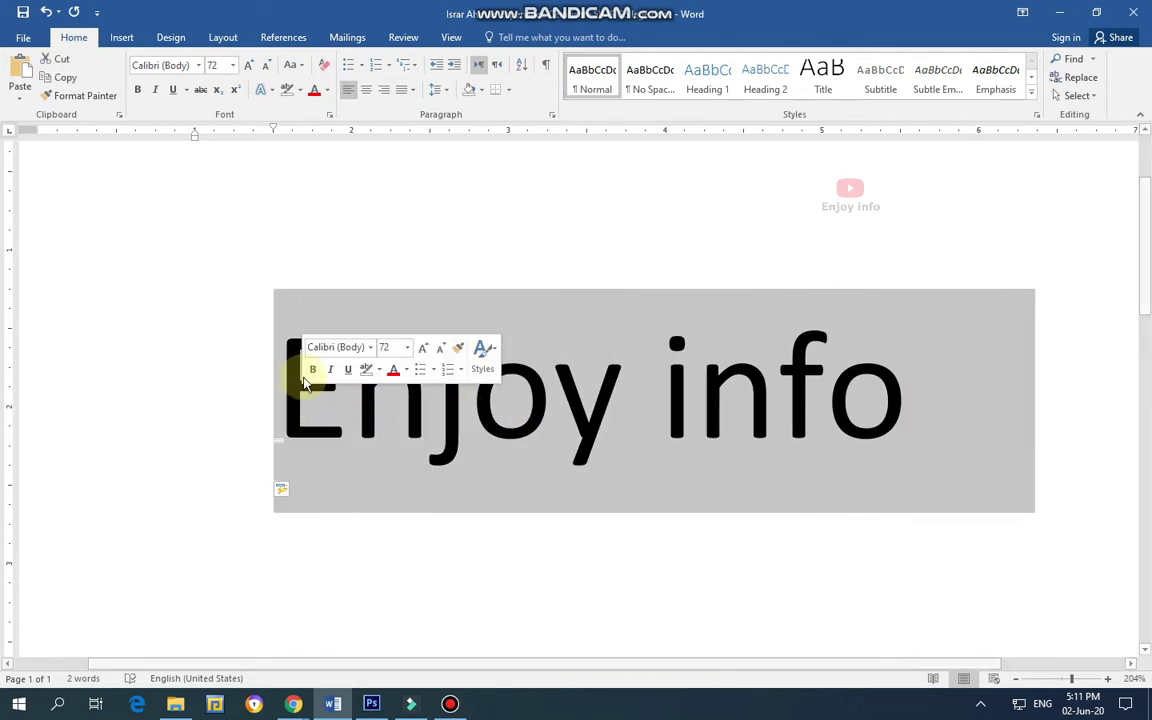
left_click(263, 92)
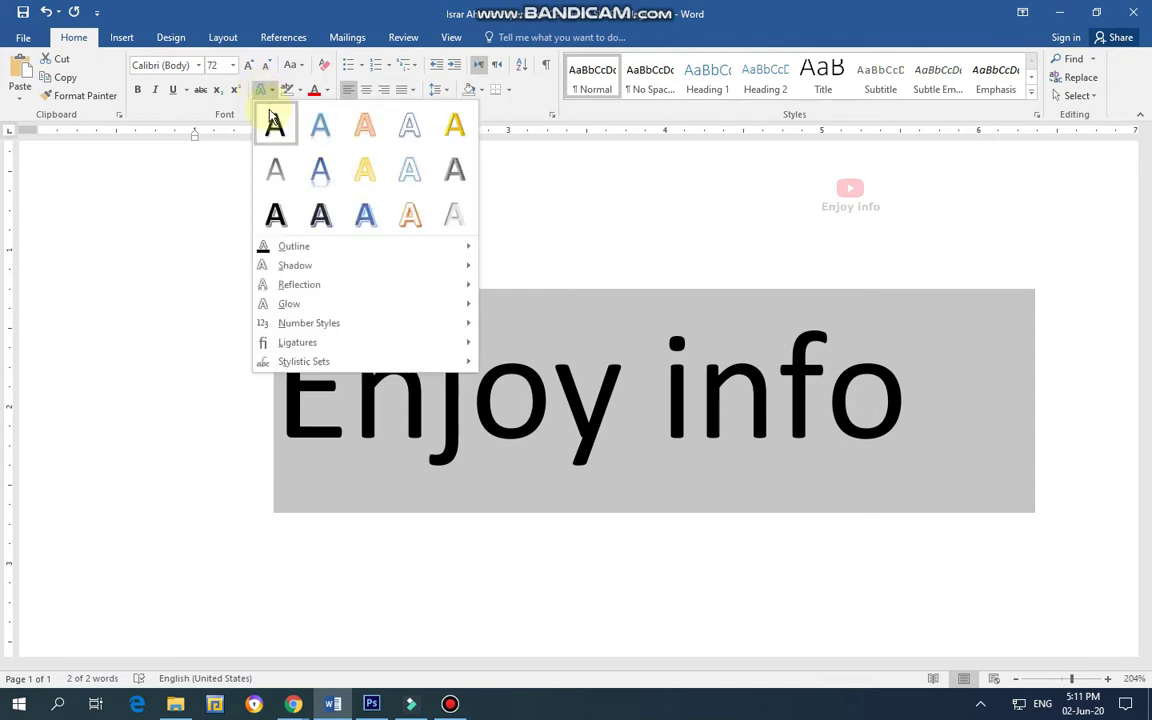
left_click(560, 226)
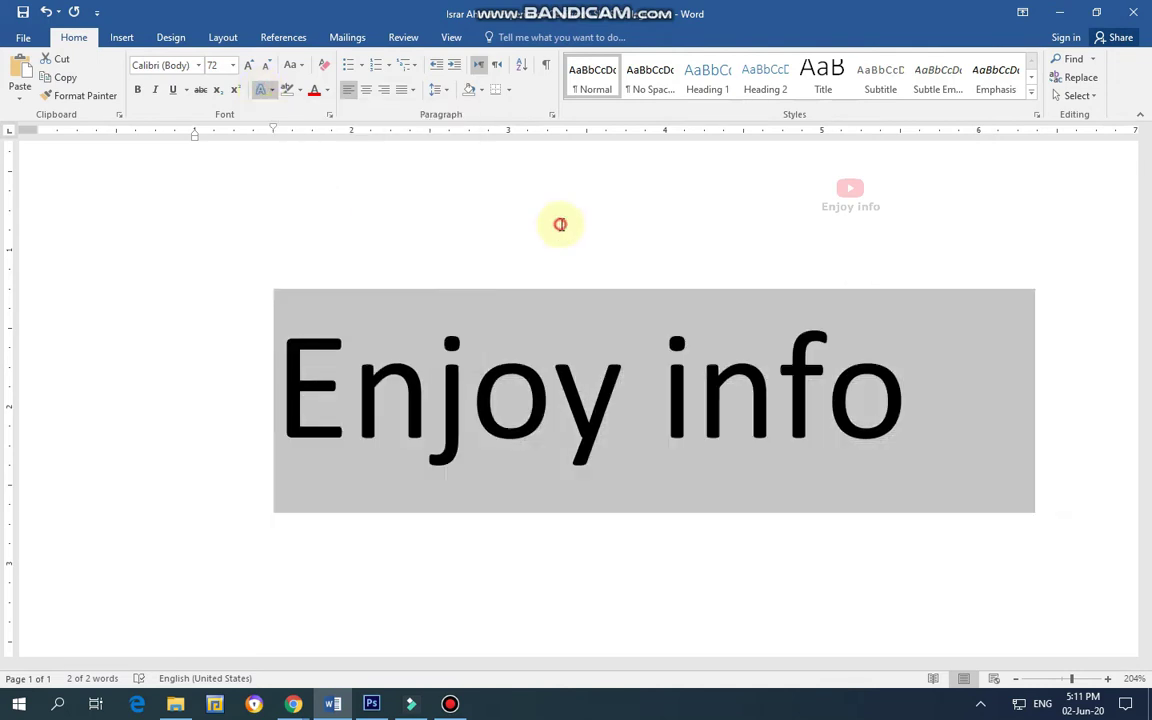
left_click(673, 494)
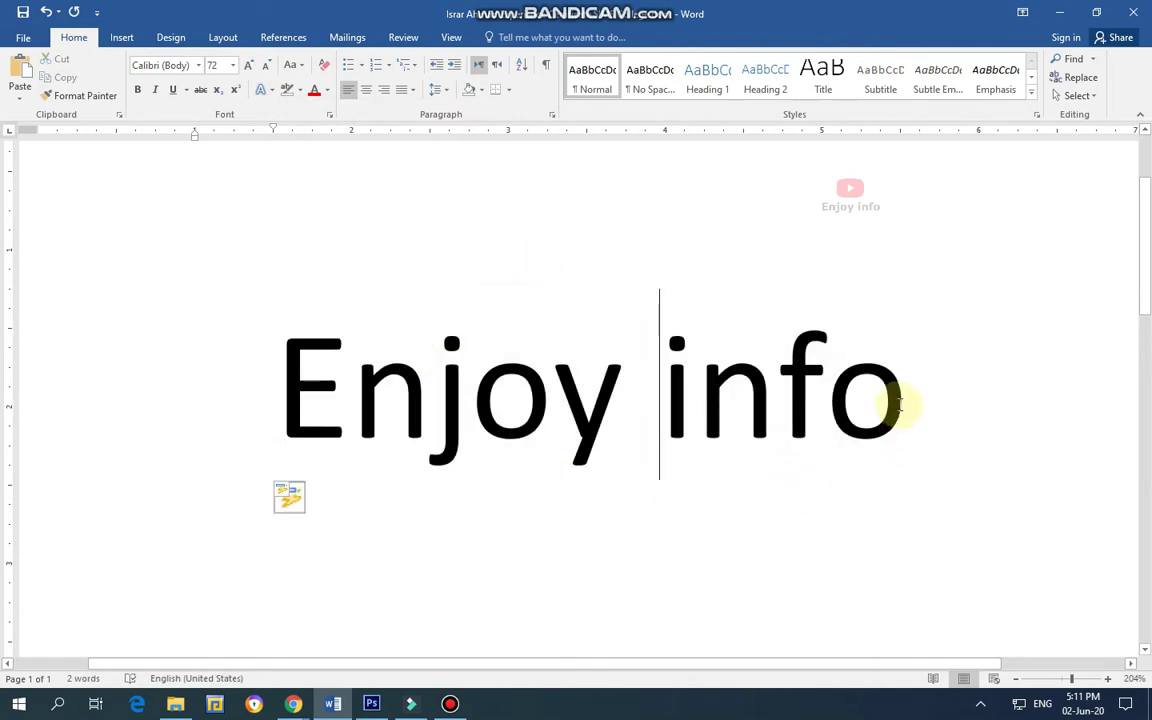
left_click_drag(900, 398, 553, 388)
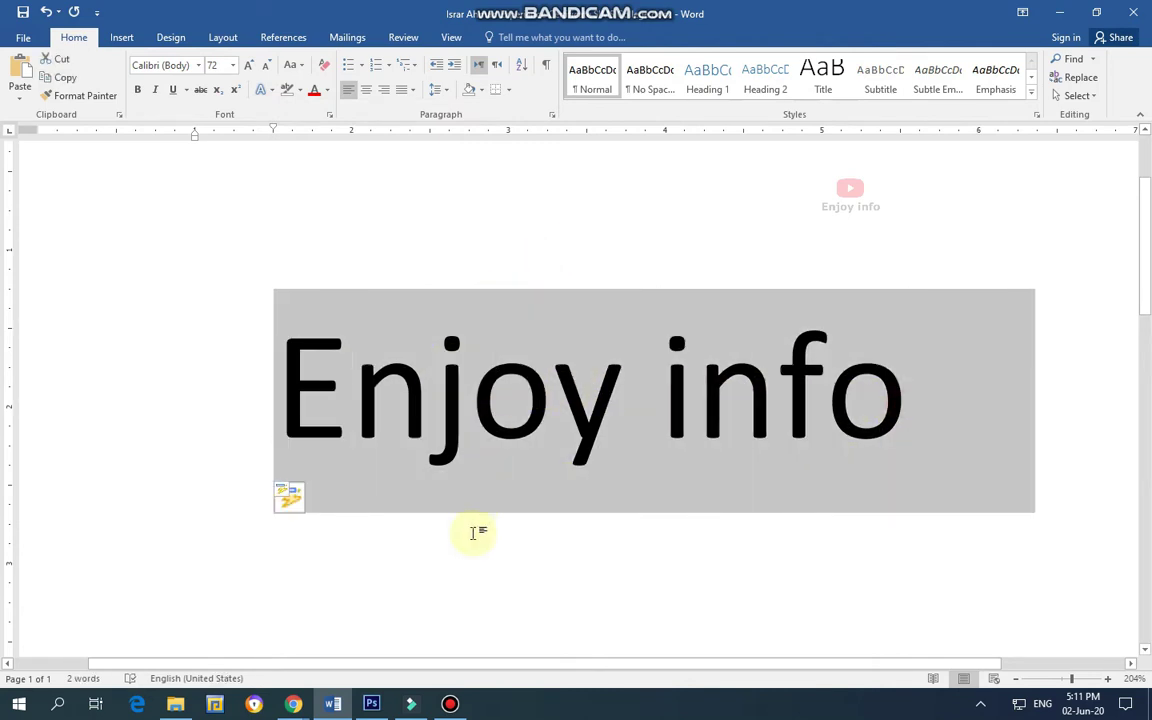
left_click(476, 530)
mouse_move(288, 386)
left_mouse_down()
mouse_move(847, 398)
mouse_move(906, 416)
left_mouse_up()
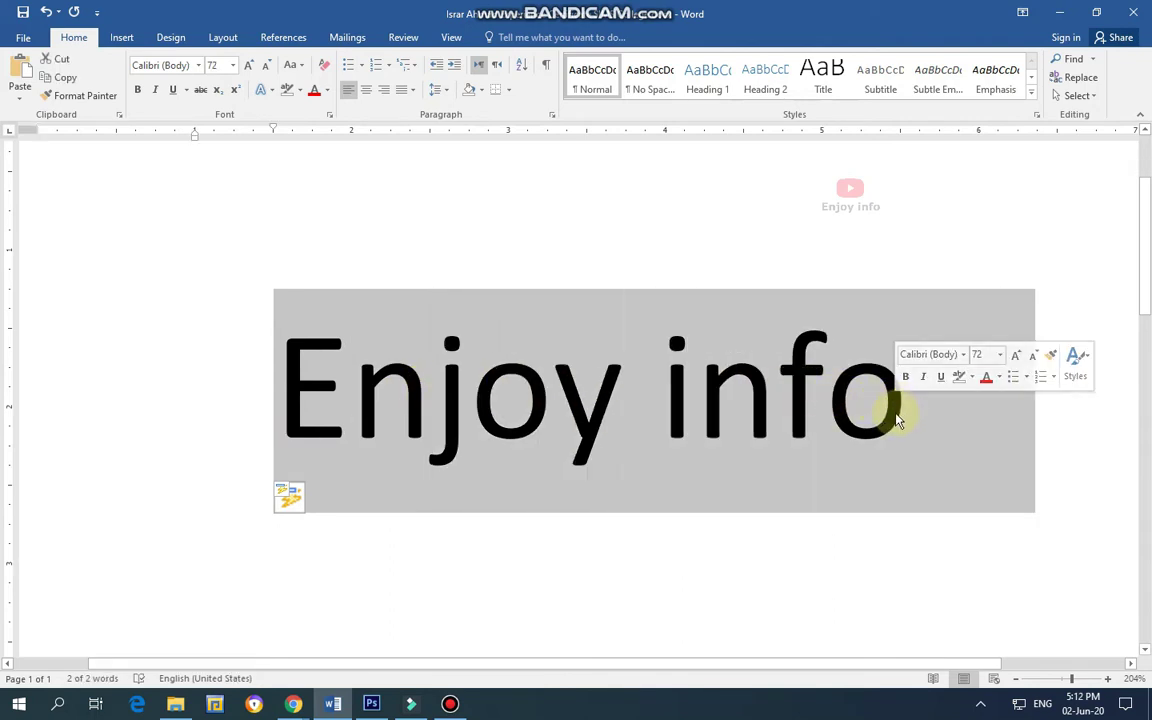
left_click(270, 92)
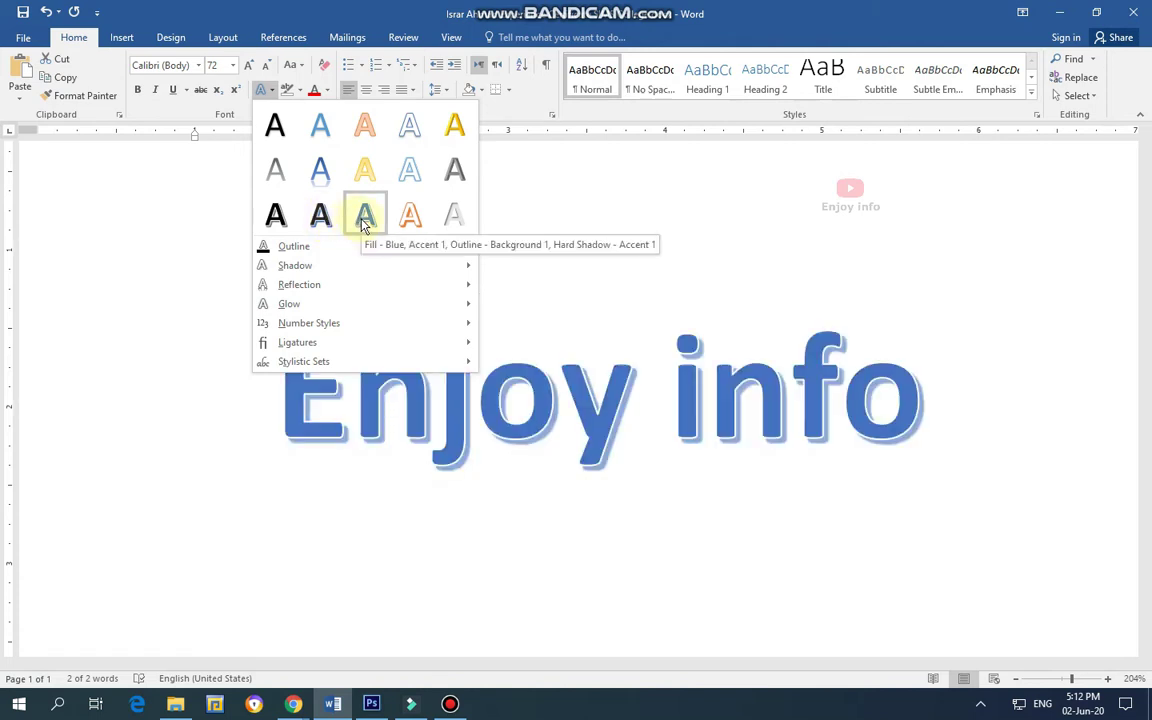
Apply the Fill - Blue, Hard Shadow style to 'Enjoy info', then reselect the line for further effects
left_click(364, 222)
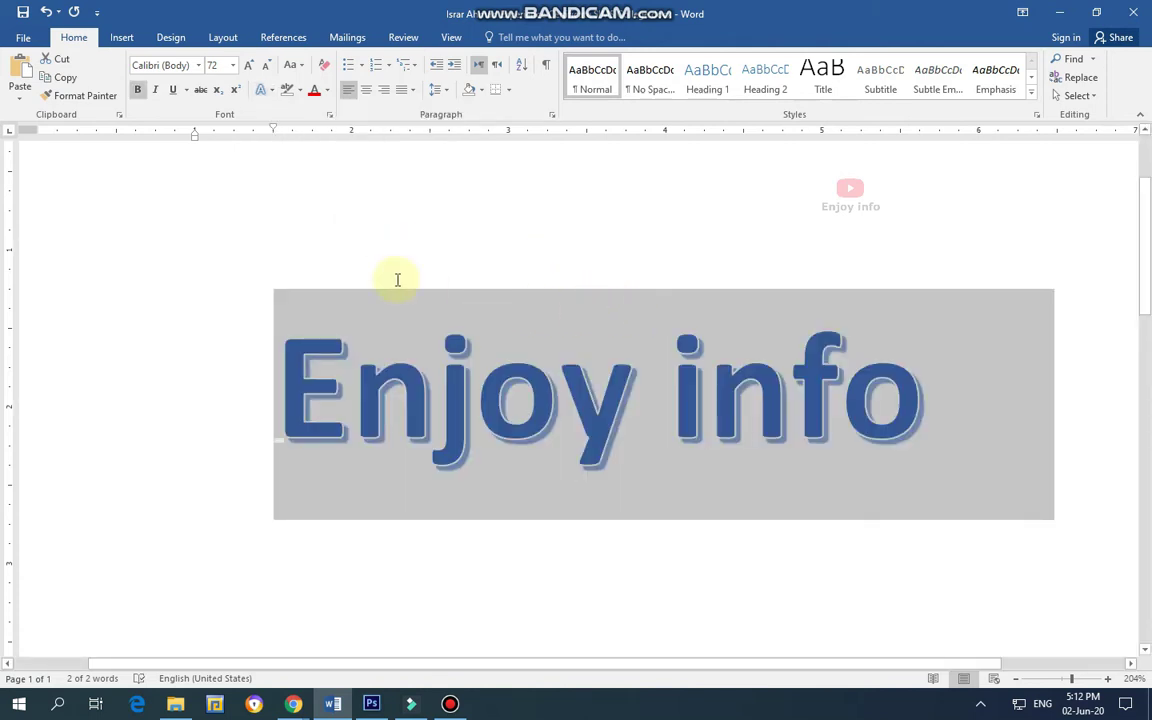
left_click(340, 212)
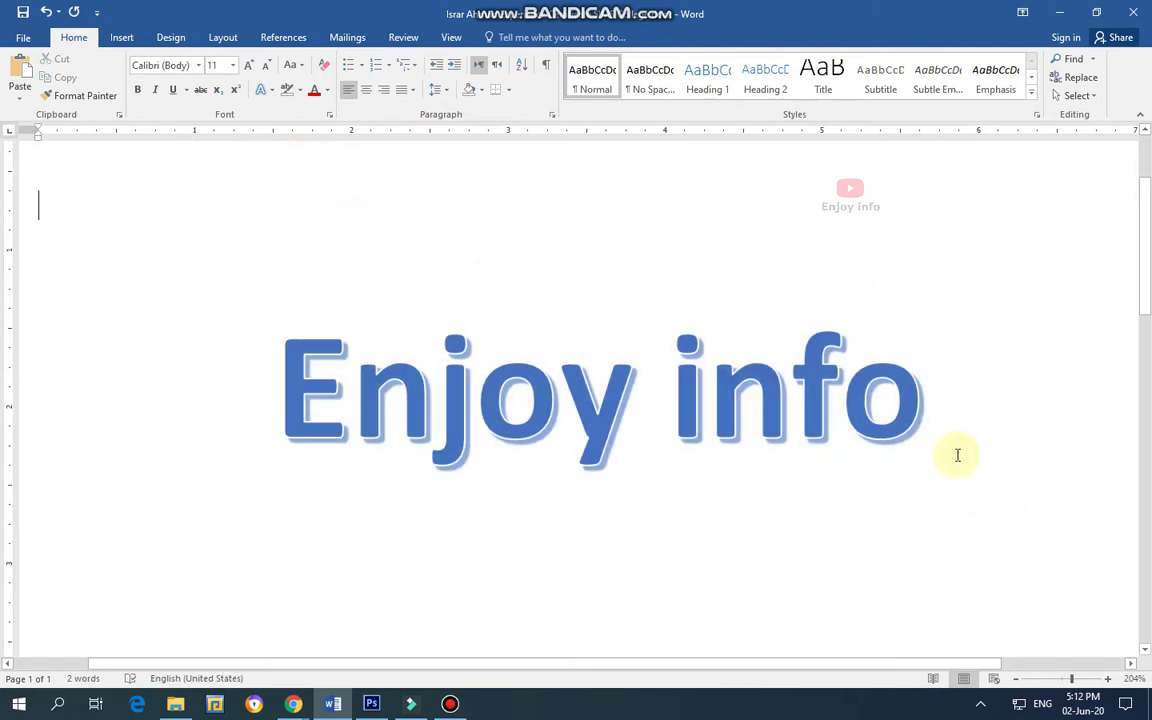
left_click(922, 411)
left_click_drag(922, 411, 450, 411)
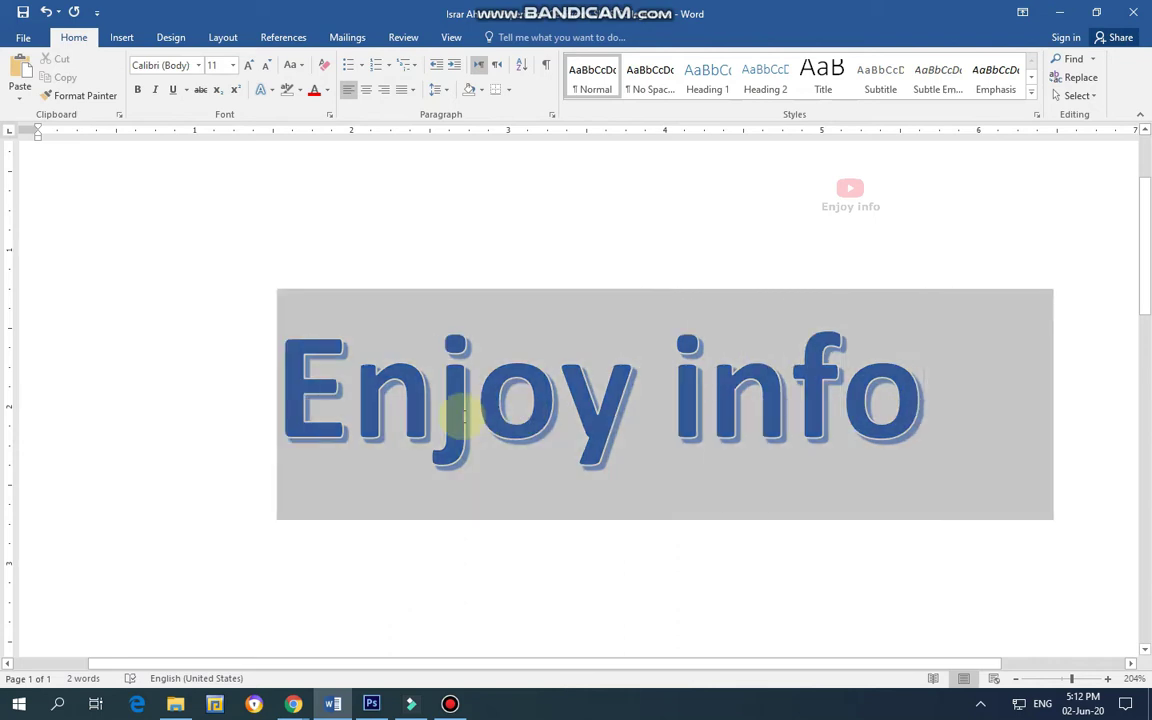
left_click(266, 92)
mouse_move(294, 246)
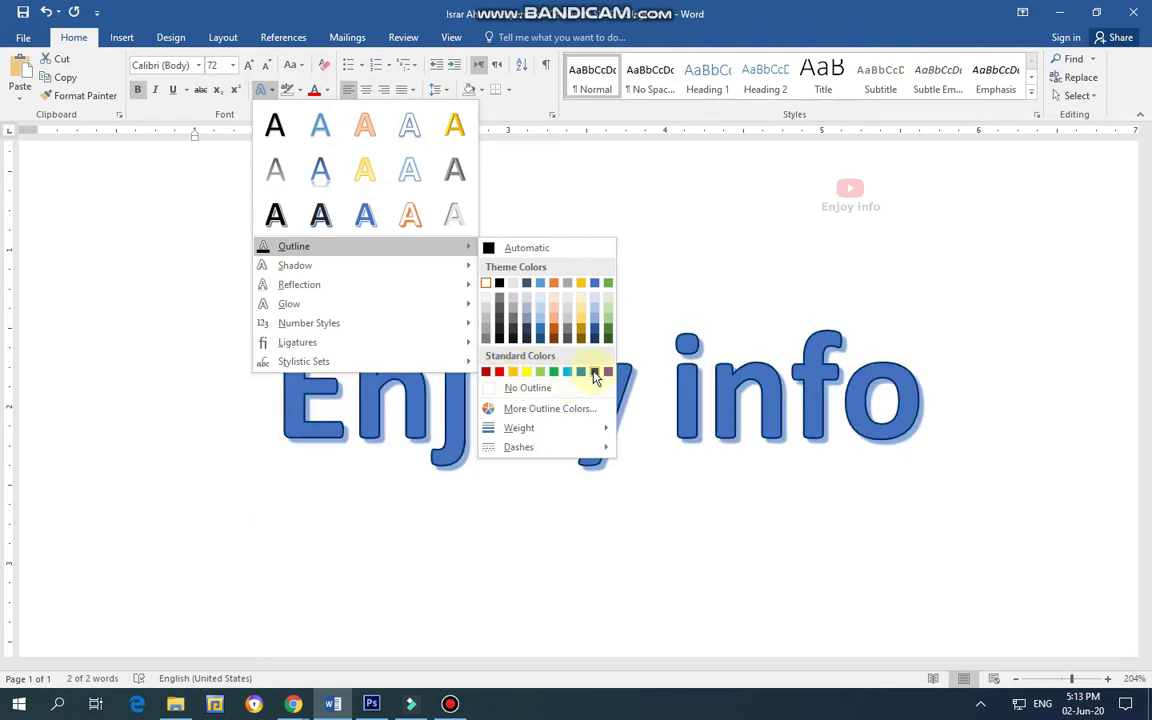
Set the blue text's outline to No Outline, then reselect it and return to More Outline Colors
left_click(540, 388)
left_click(788, 522)
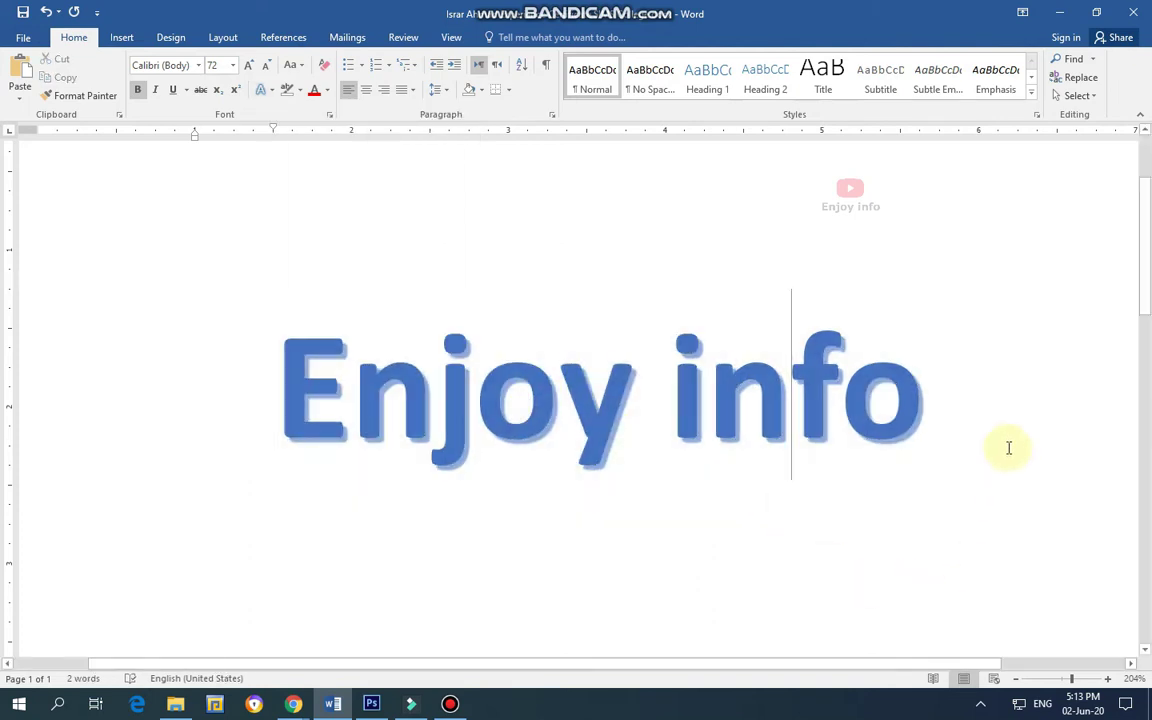
left_click_drag(987, 408, 380, 406)
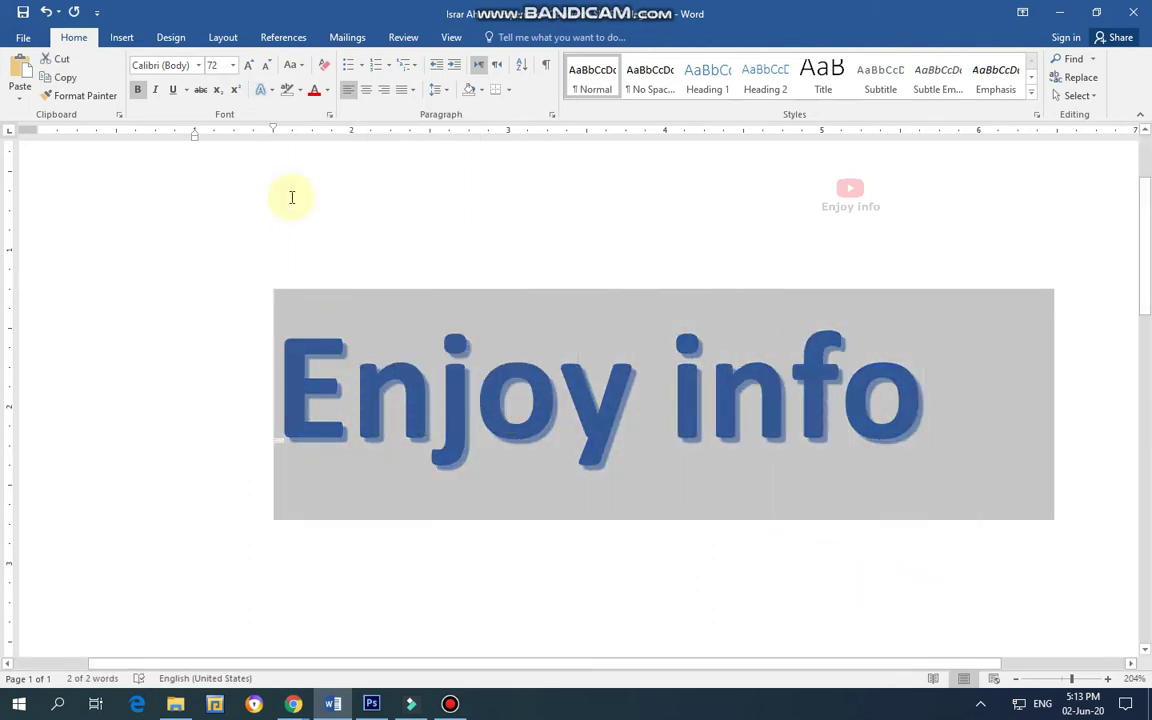
left_click(266, 90)
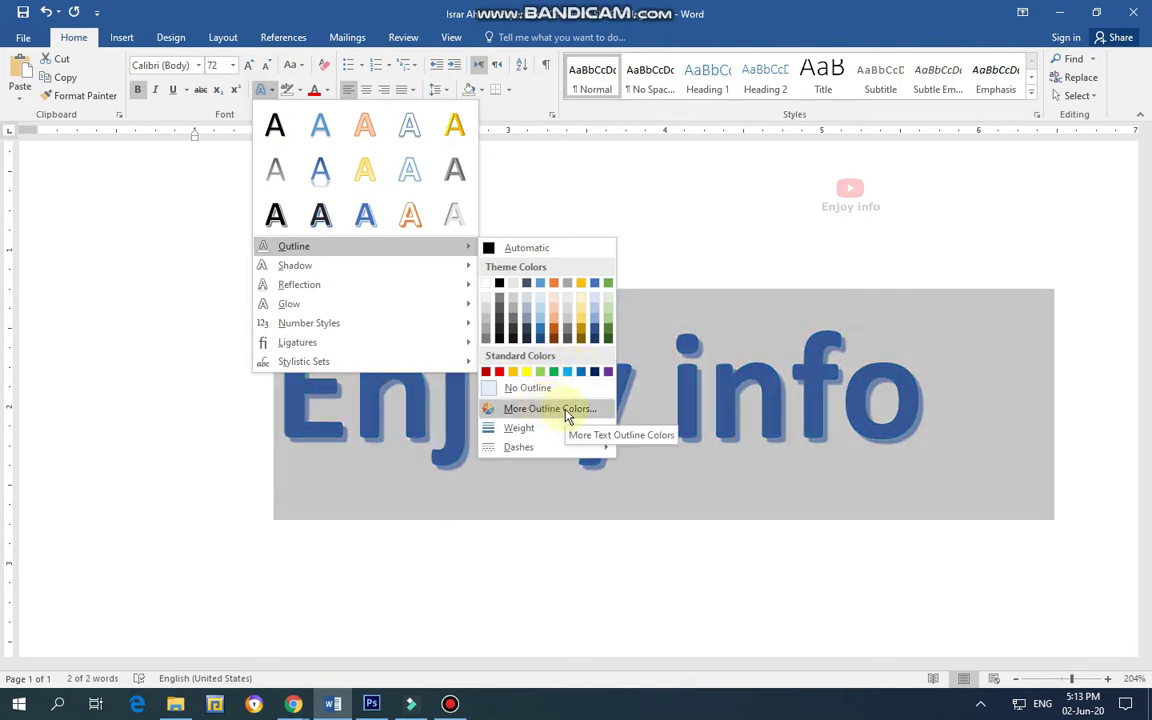
left_click(574, 420)
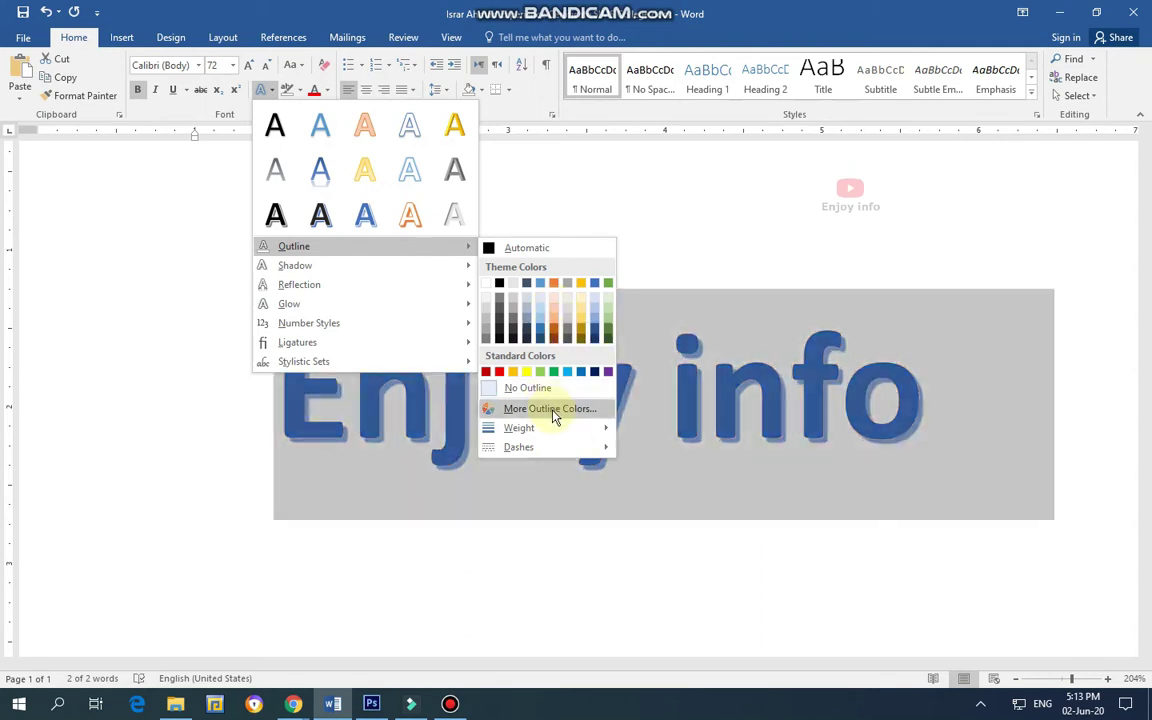
Give the 'Enjoy info' outline a purple colour from the colour picker, after trying blue, pink and magenta
left_click(553, 410)
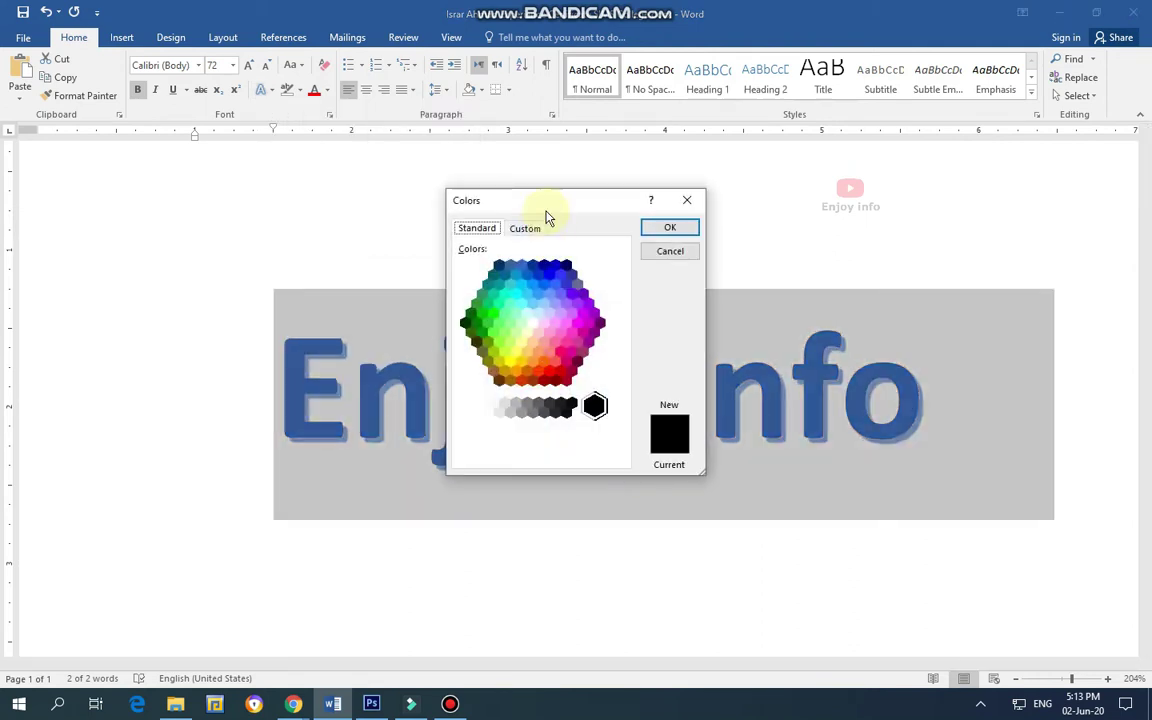
mouse_move(545, 205)
left_mouse_down()
mouse_move(563, 142)
mouse_move(637, 77)
left_mouse_up()
left_click(640, 141)
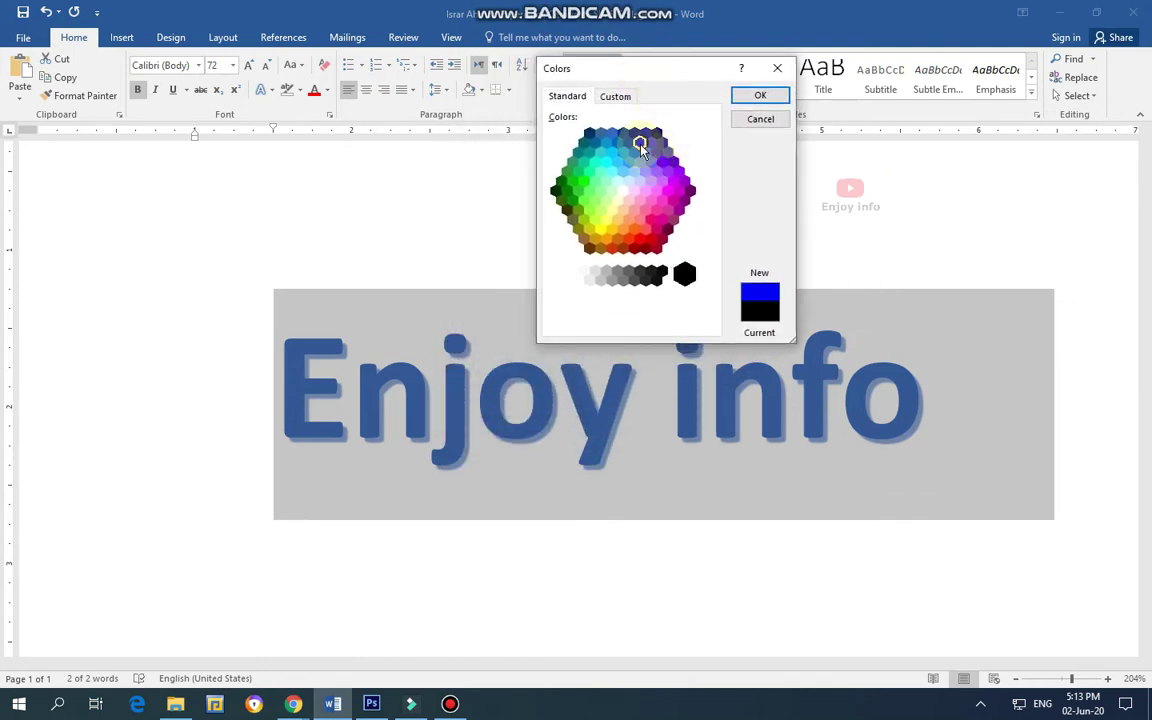
left_click(622, 152)
left_click(655, 200)
left_click(658, 219)
left_click(667, 209)
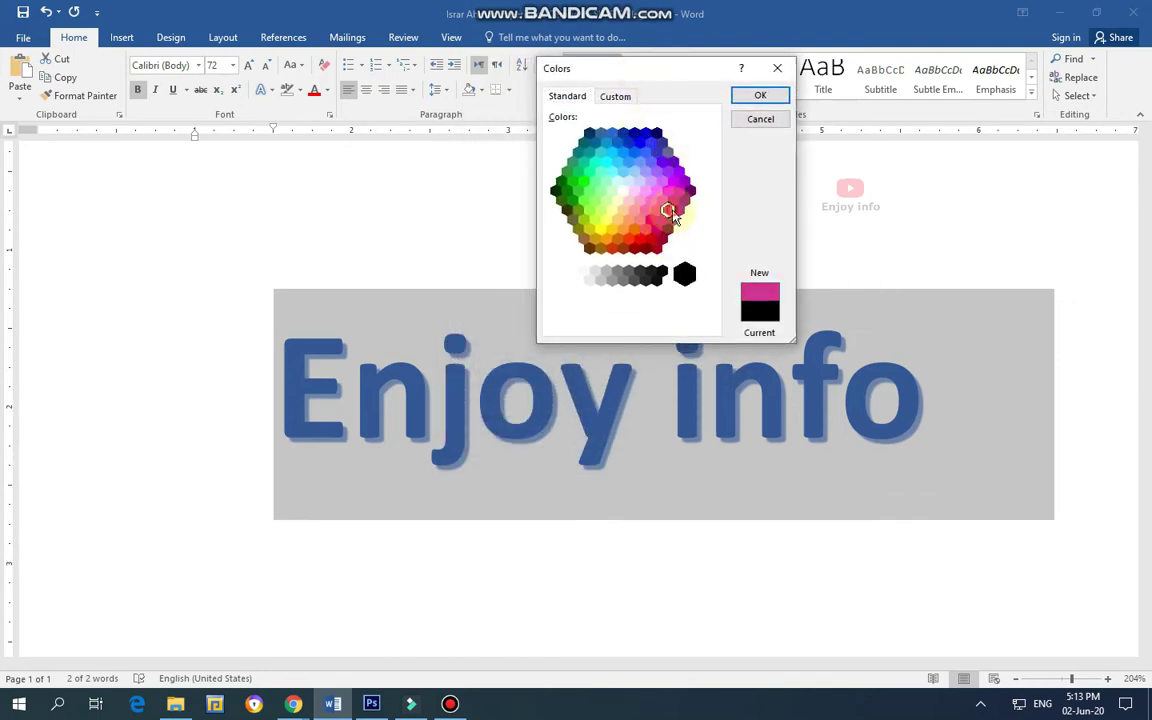
left_click(673, 190)
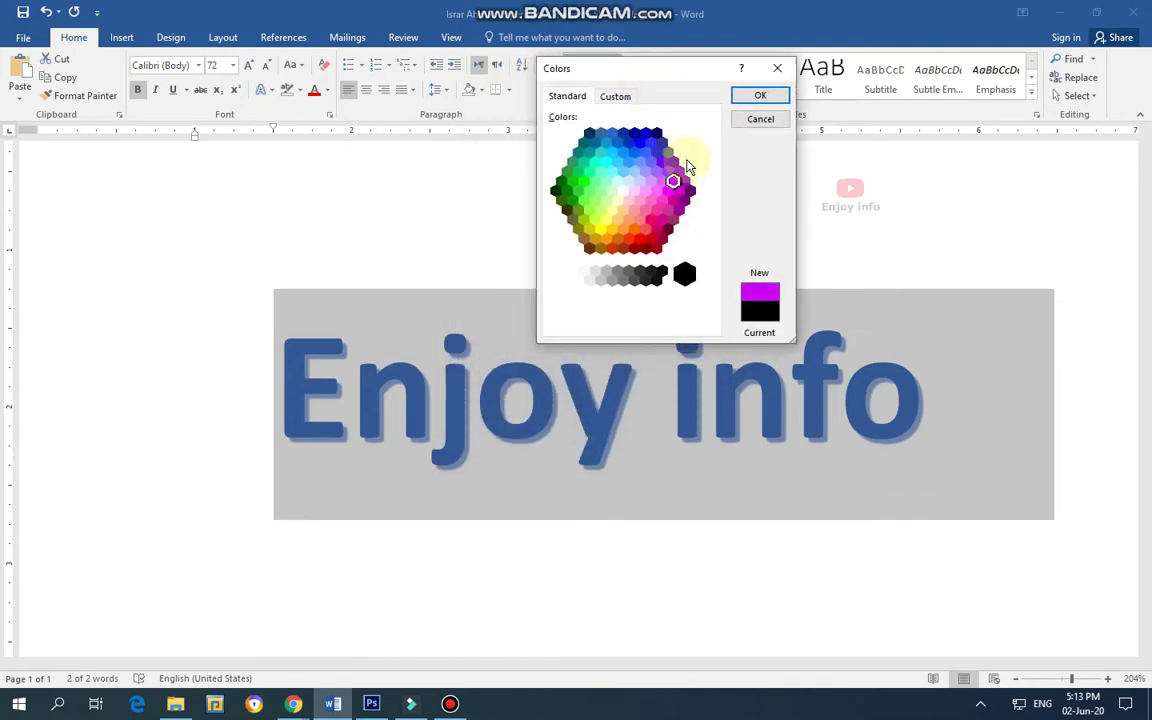
left_click(760, 97)
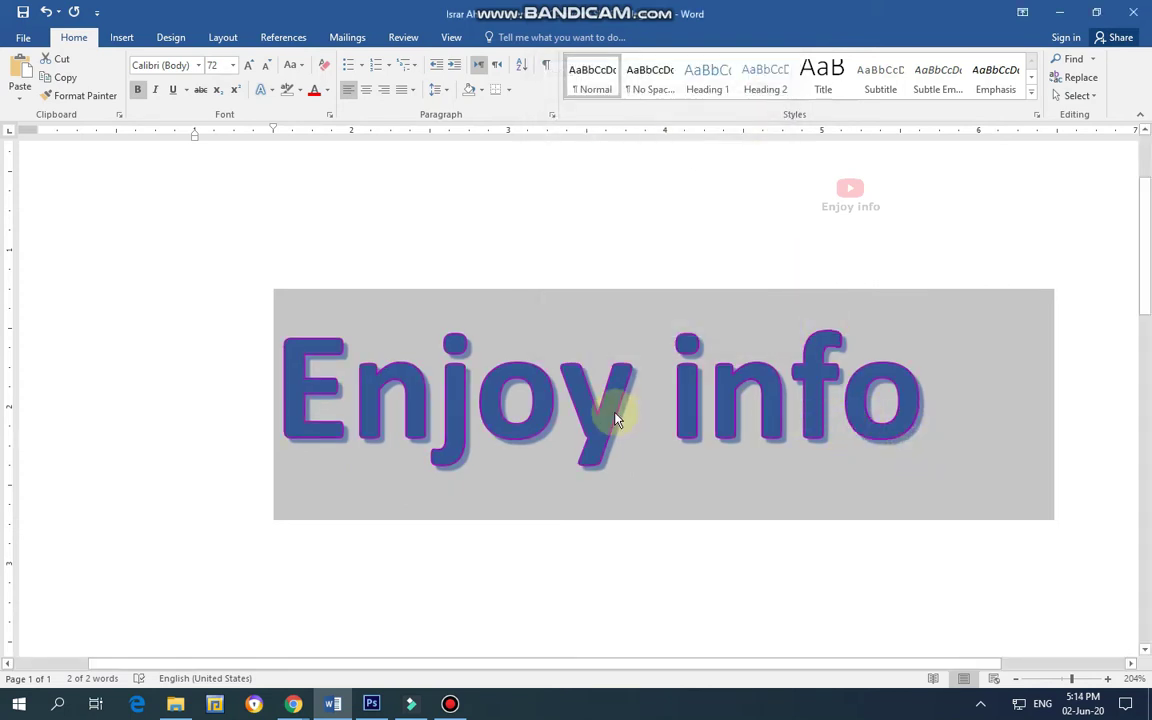
On the Custom colour tab, enter RGB values 55, 201, 166 for a teal-green outline
left_click(262, 91)
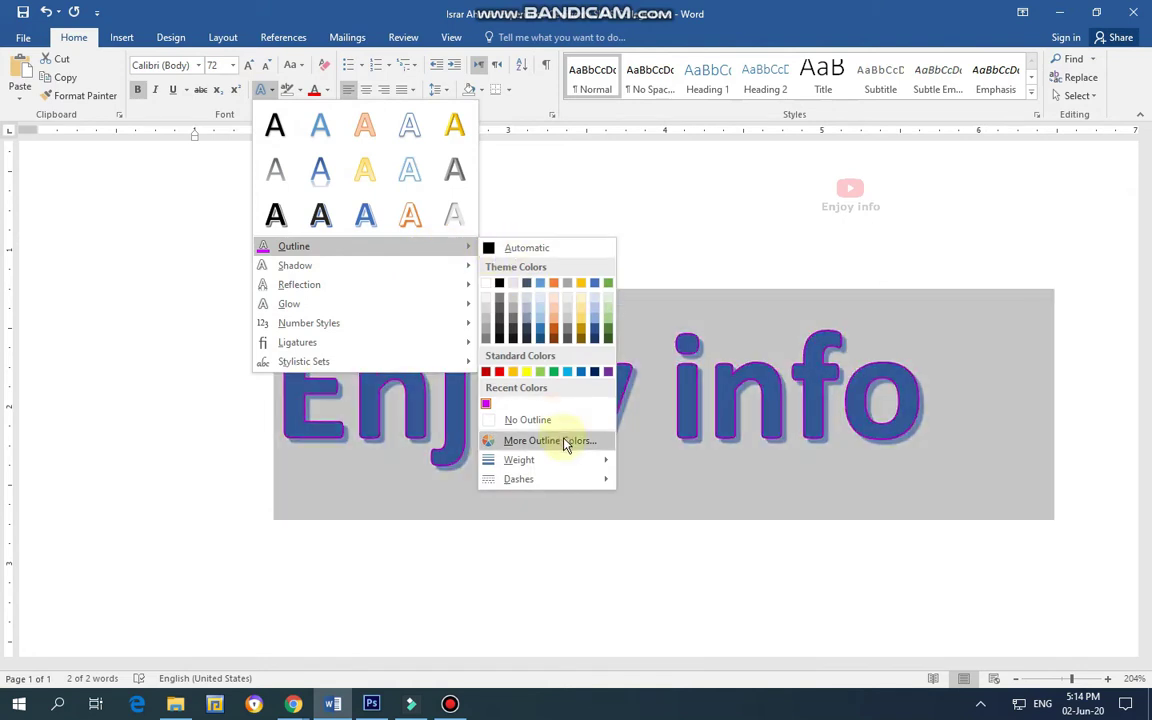
left_click(510, 440)
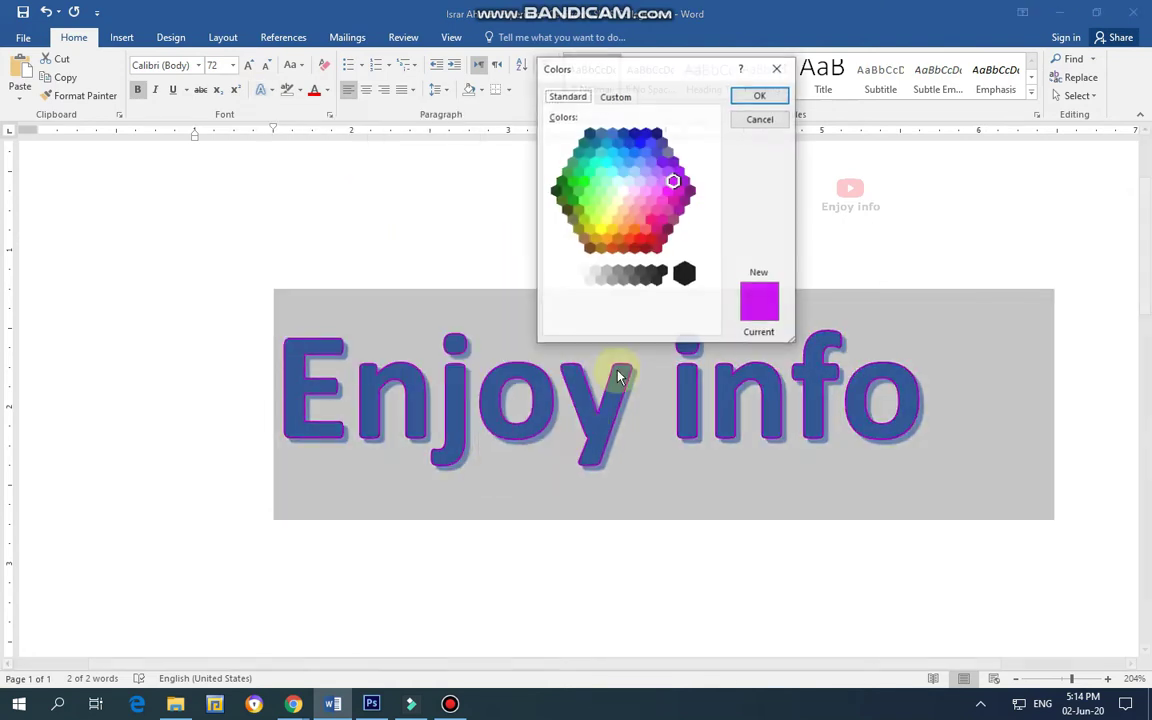
left_click(615, 96)
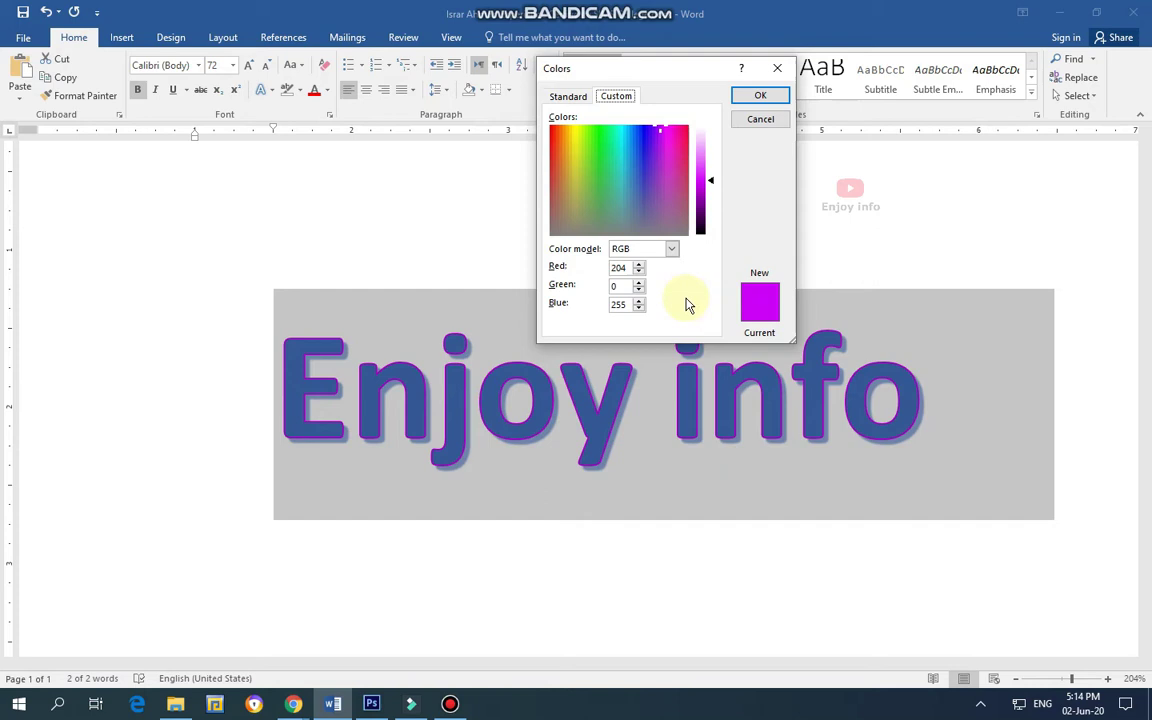
left_click(622, 268)
left_click(620, 286)
left_click(761, 97)
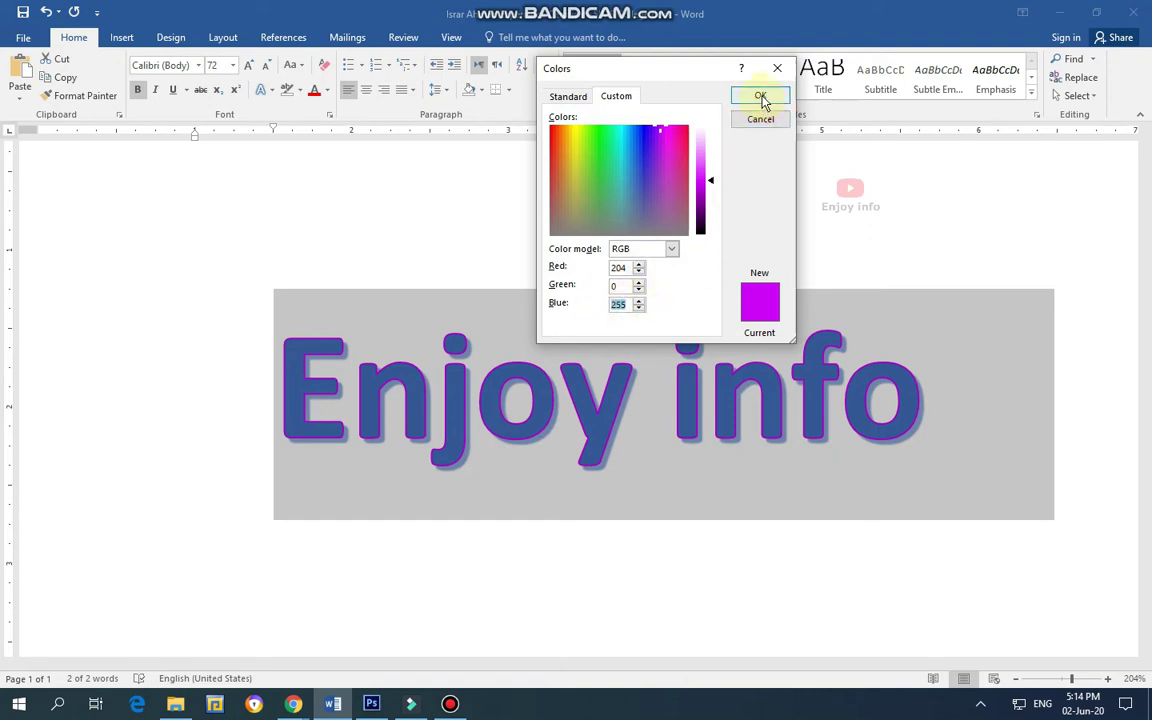
left_click(614, 176)
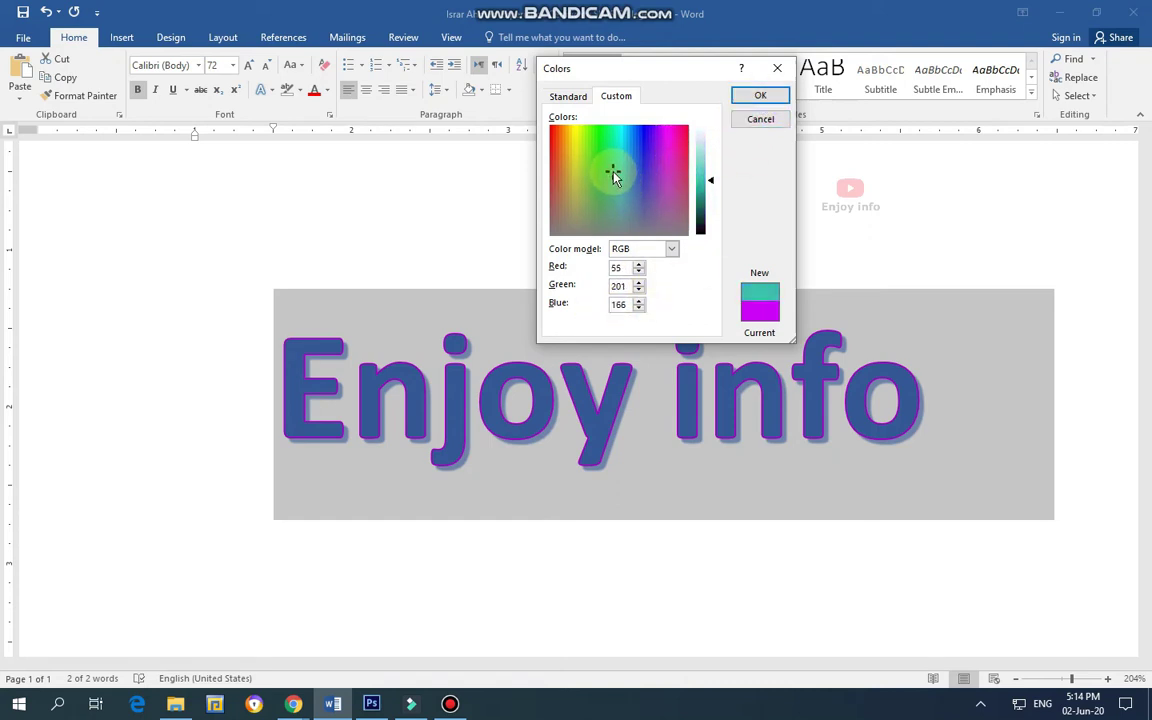
Apply the teal-green outline, set its weight to ¾ pt, and reselect 'Enjoy info'
left_click(759, 96)
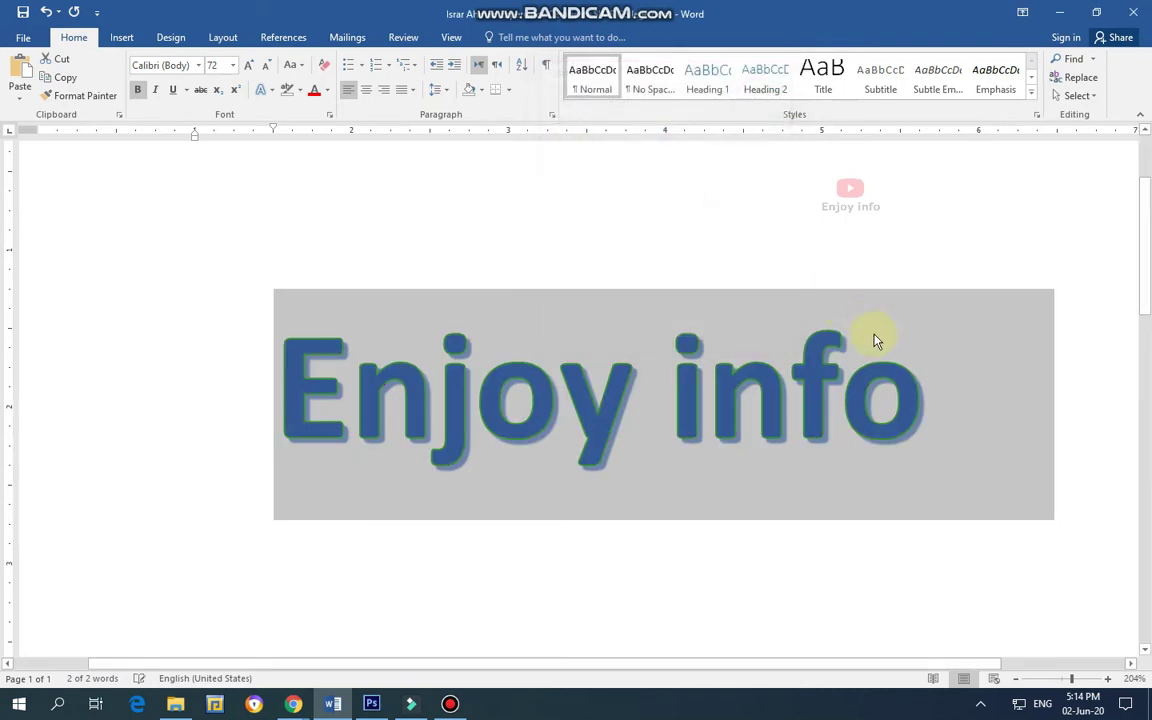
left_click(265, 90)
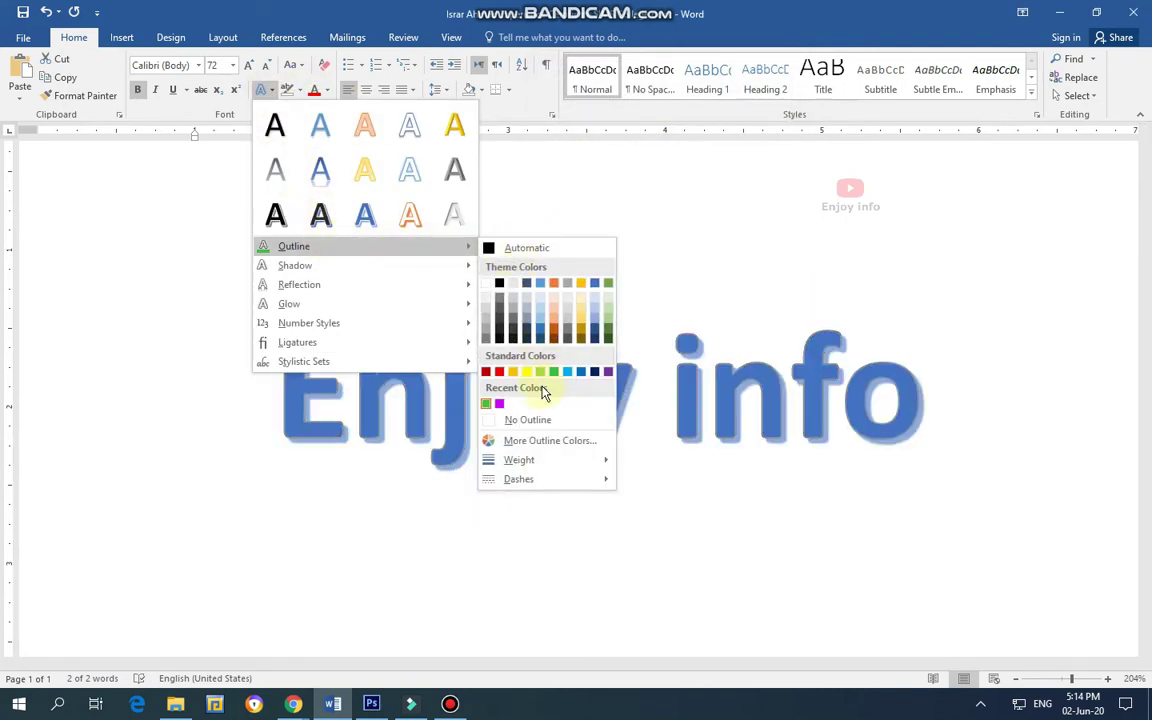
mouse_move(294, 246)
mouse_move(519, 460)
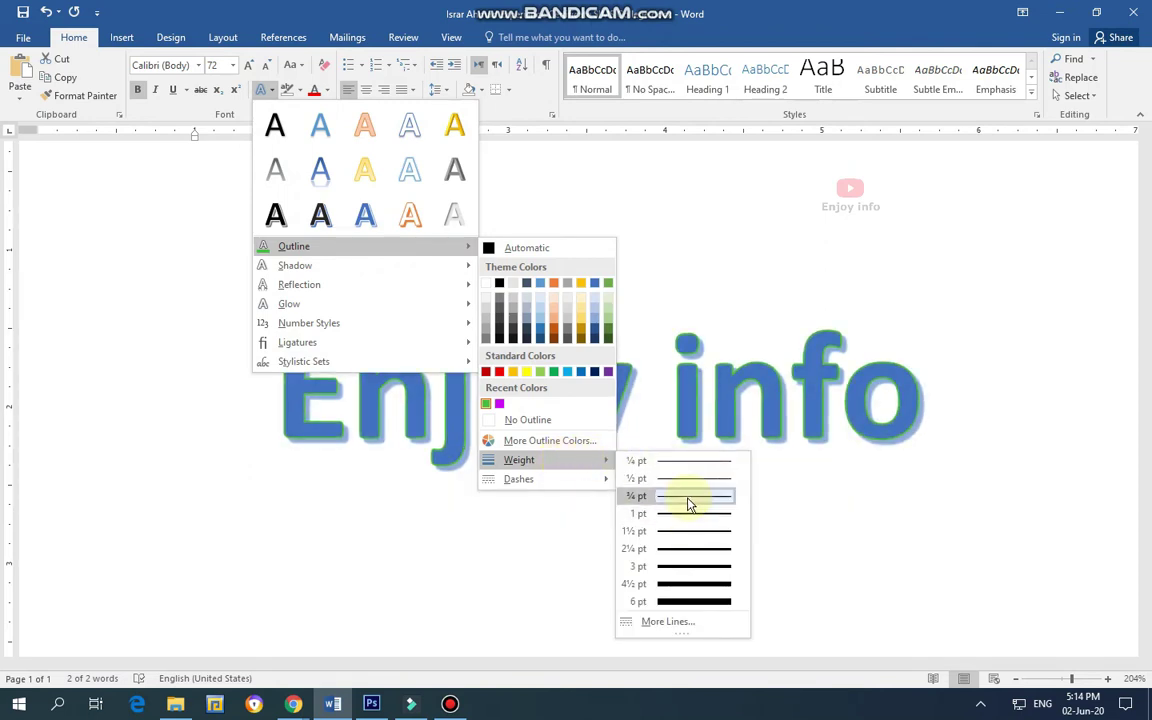
left_click(689, 497)
left_click(352, 370)
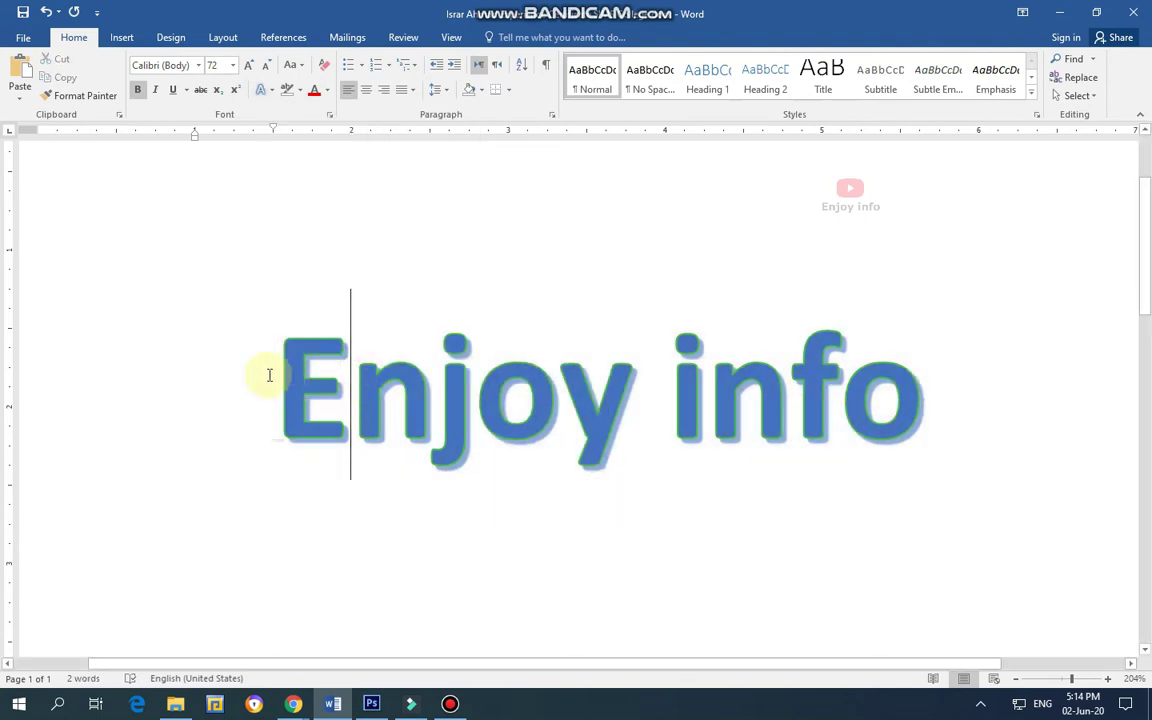
left_click_drag(272, 373, 888, 392)
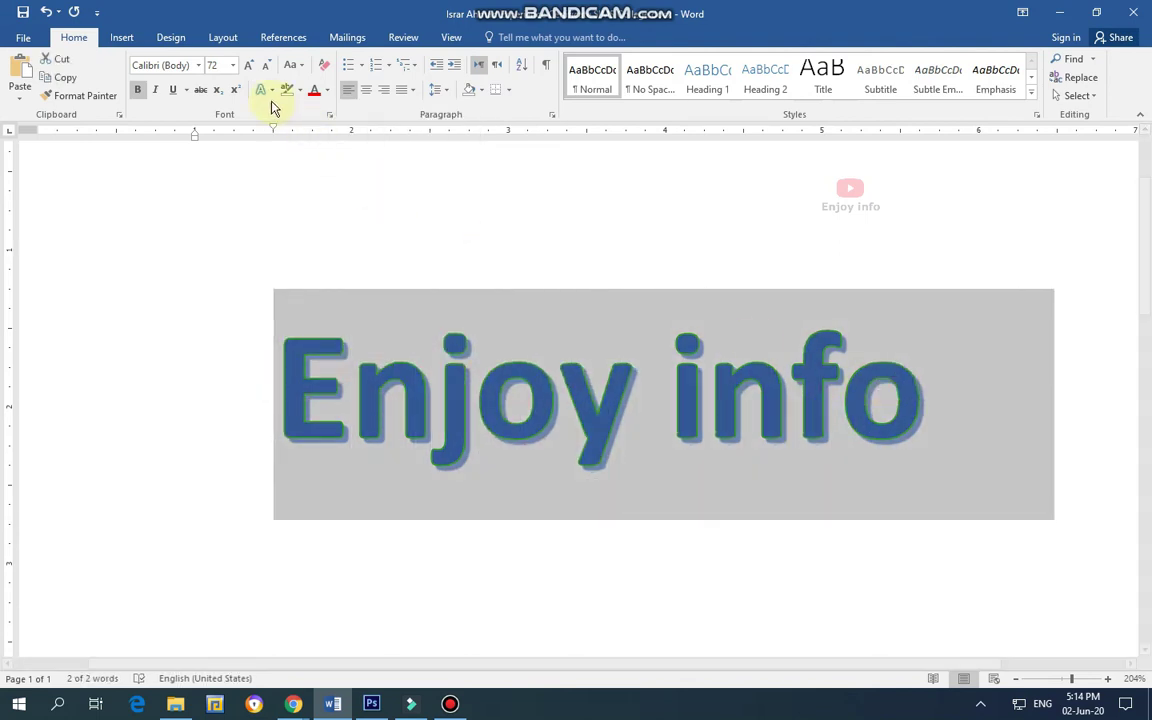
left_click(263, 89)
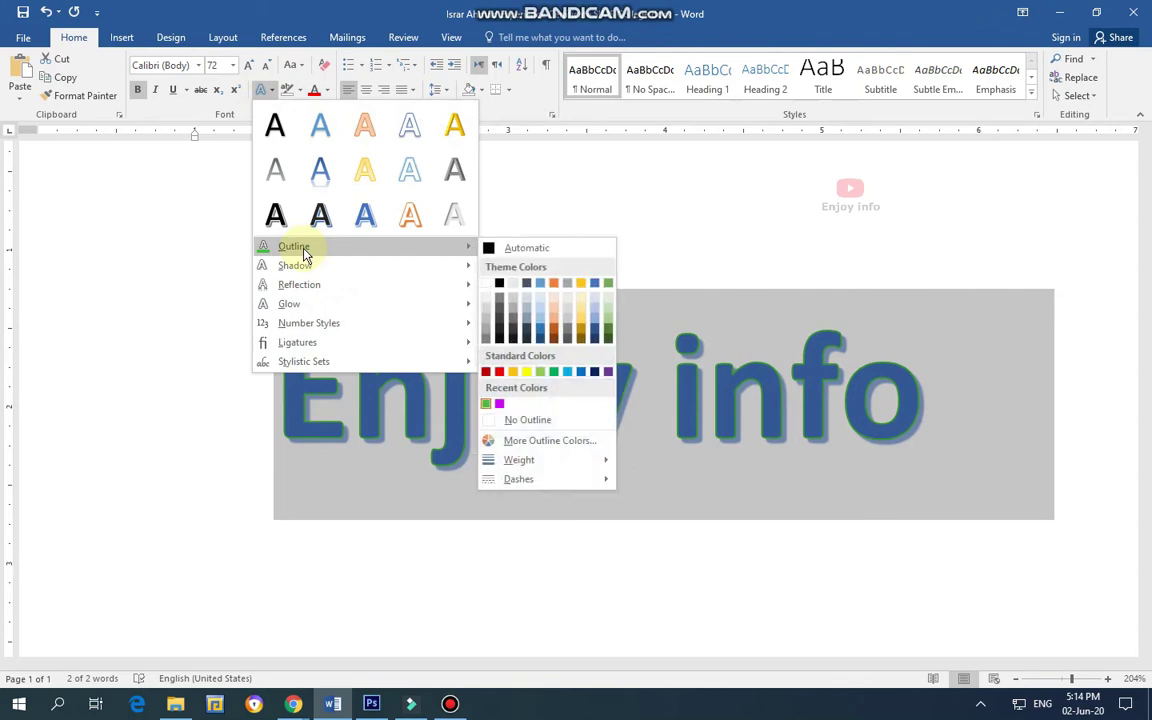
mouse_move(519, 460)
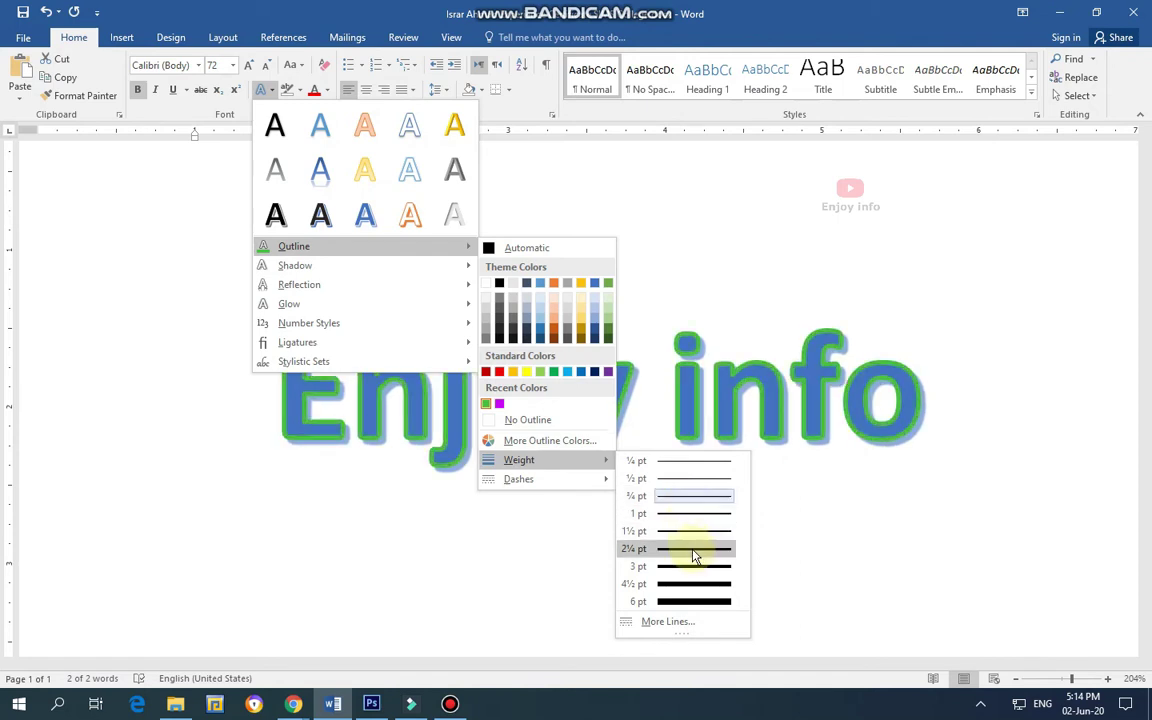
In Format Text Effects, switch the letter fill to Gradient fill after trying No fill and Solid fill
left_click(690, 624)
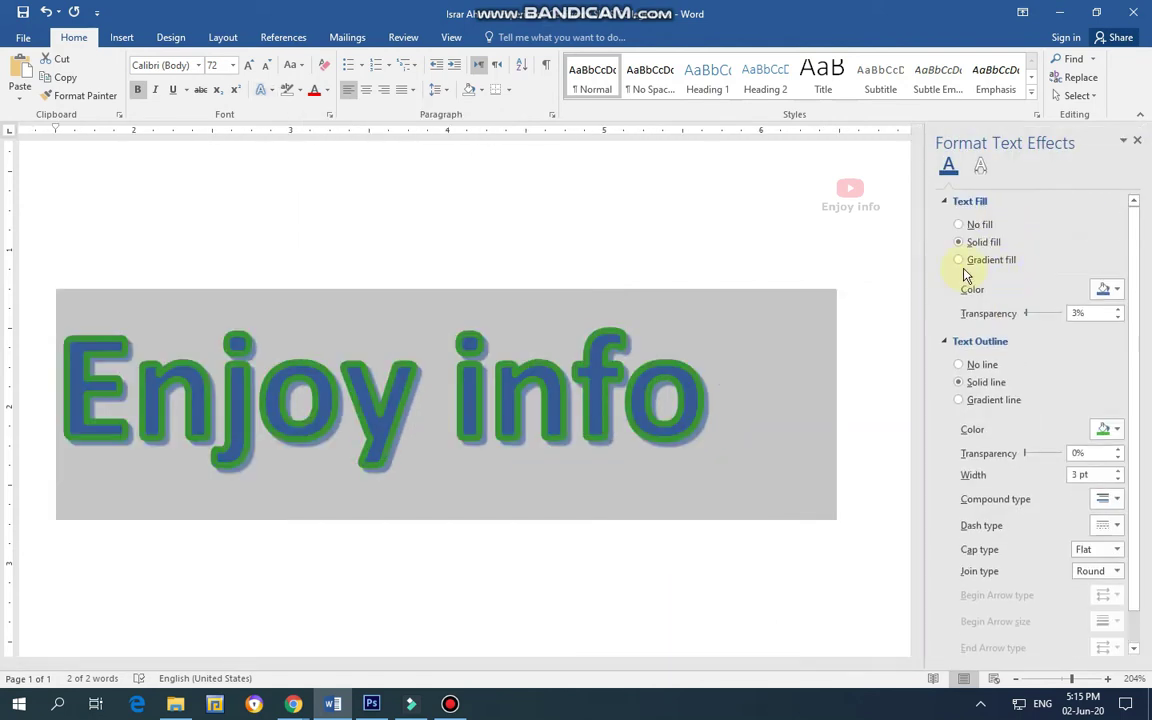
left_click(961, 225)
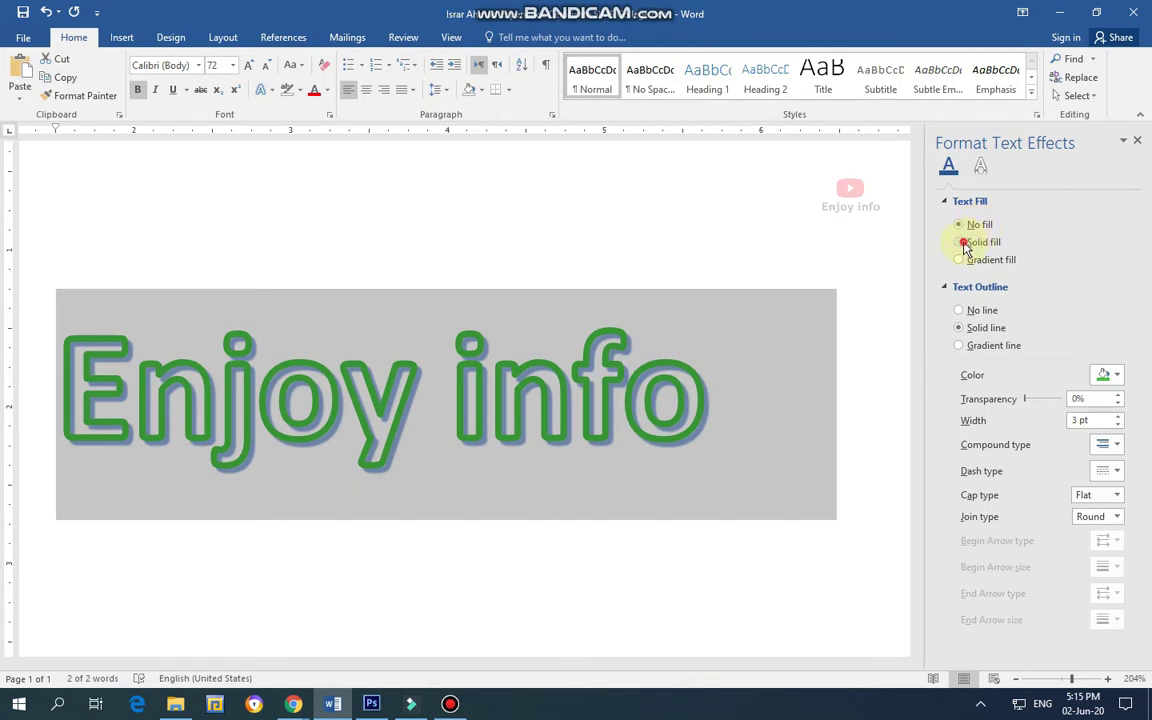
left_click(962, 243)
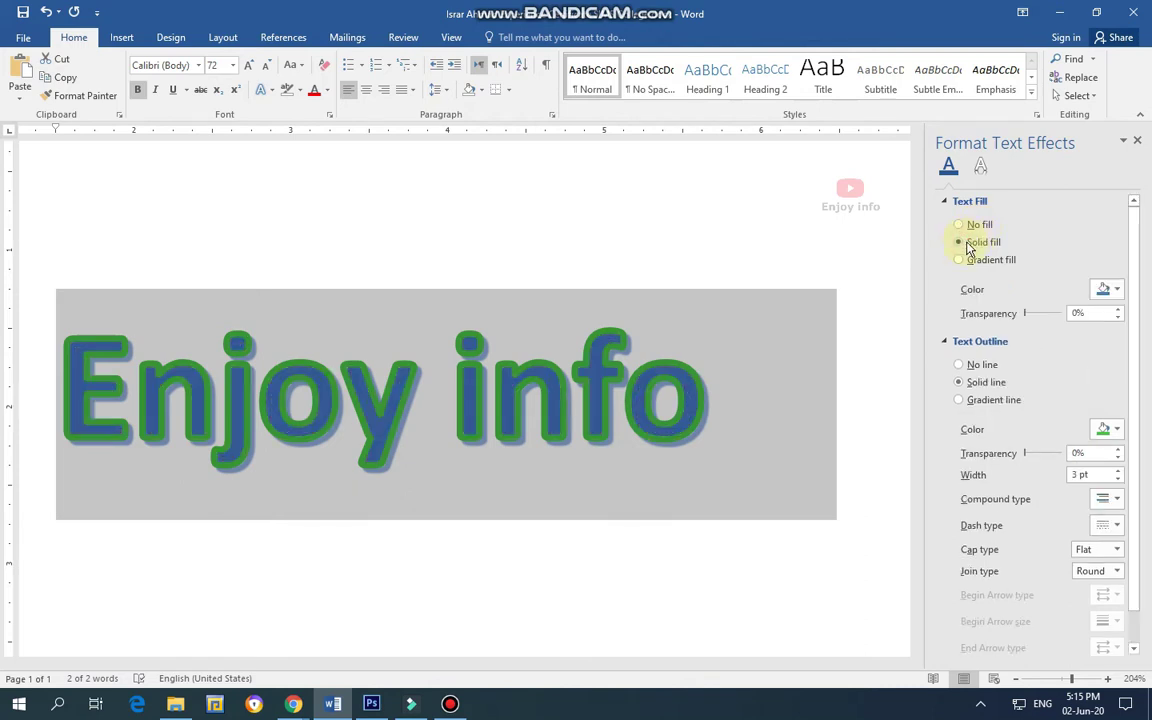
left_click(960, 260)
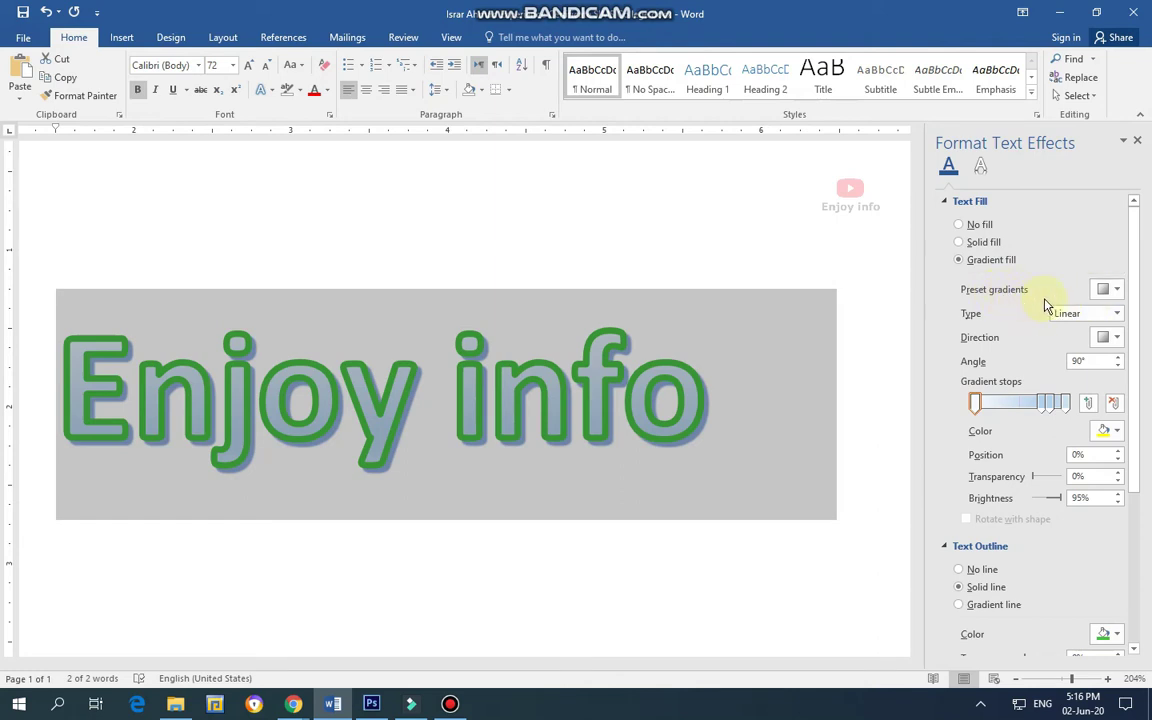
Apply a blue preset gradient to the text, after trying gold, dark green and yellow presets
left_click(1108, 289)
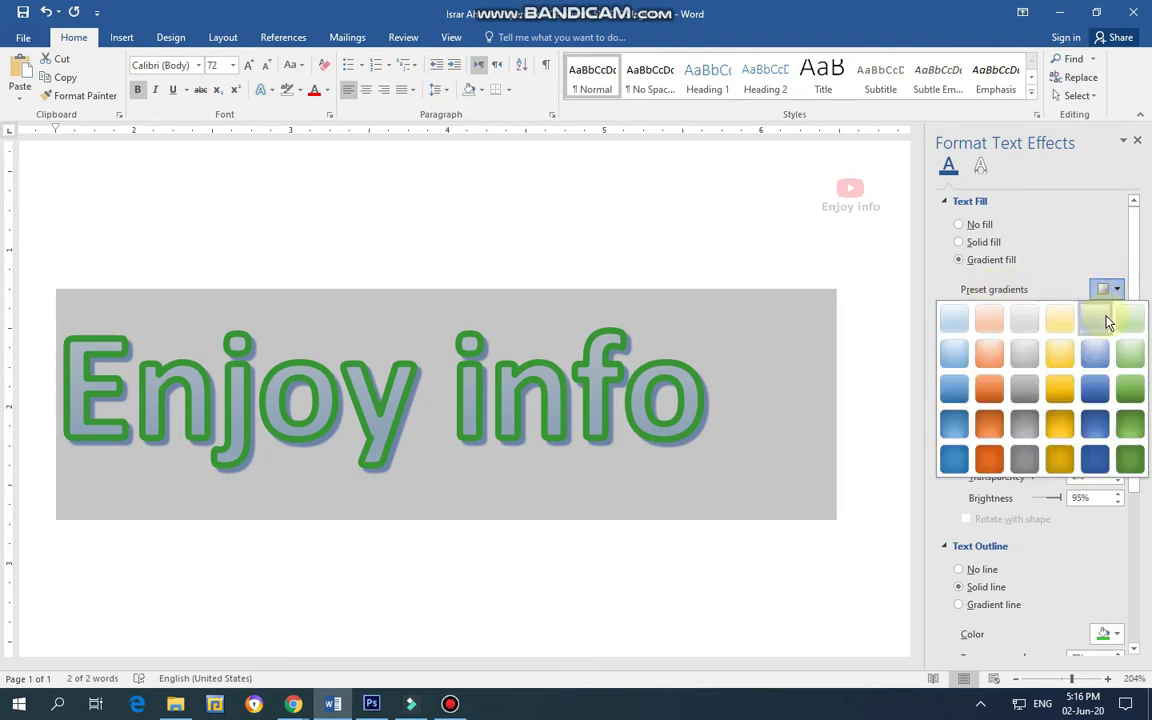
left_click(1059, 390)
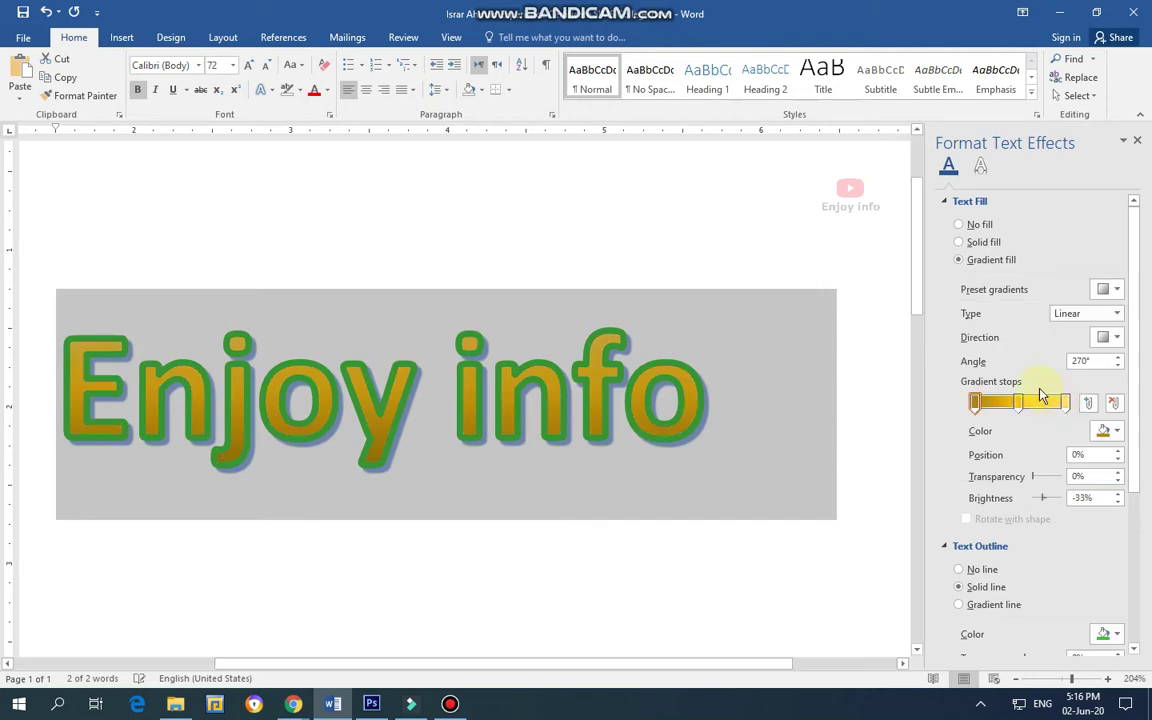
left_click(1117, 290)
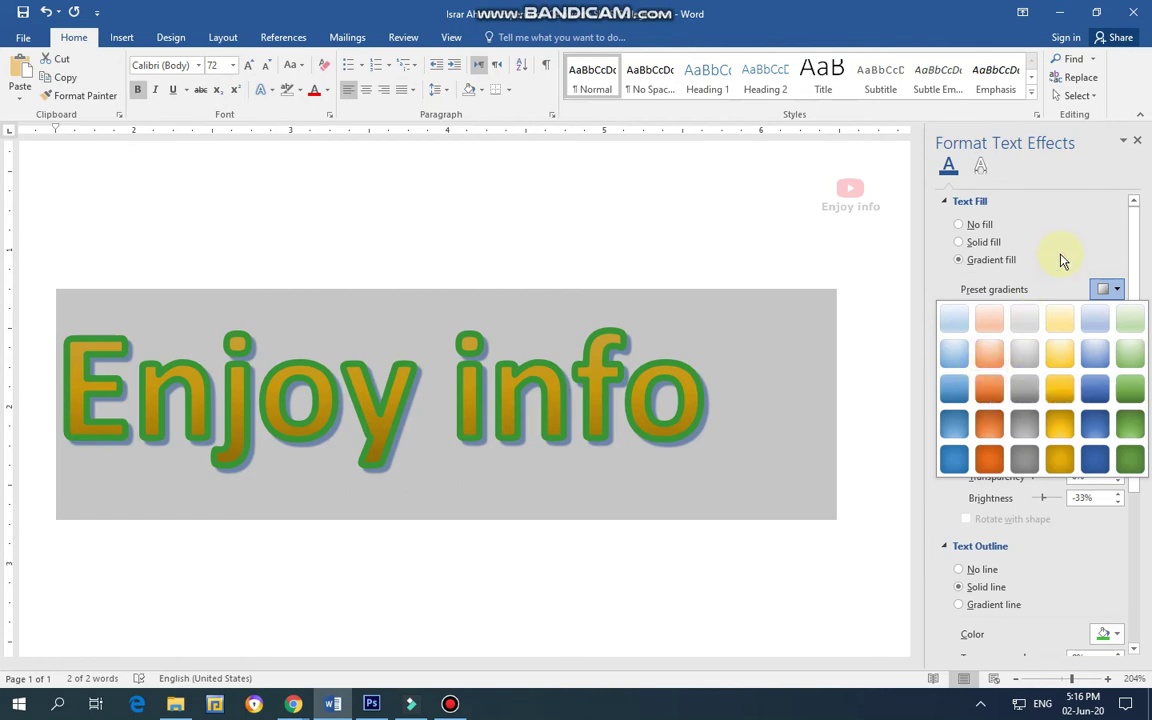
left_click(1027, 290)
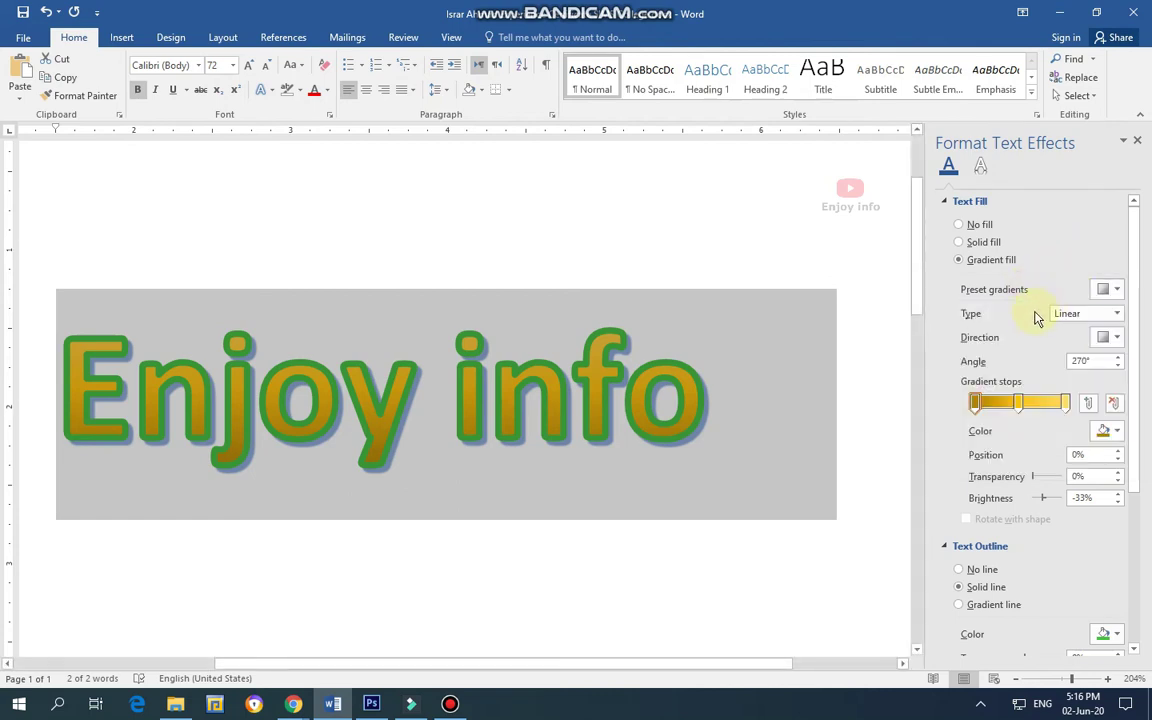
left_click(1108, 289)
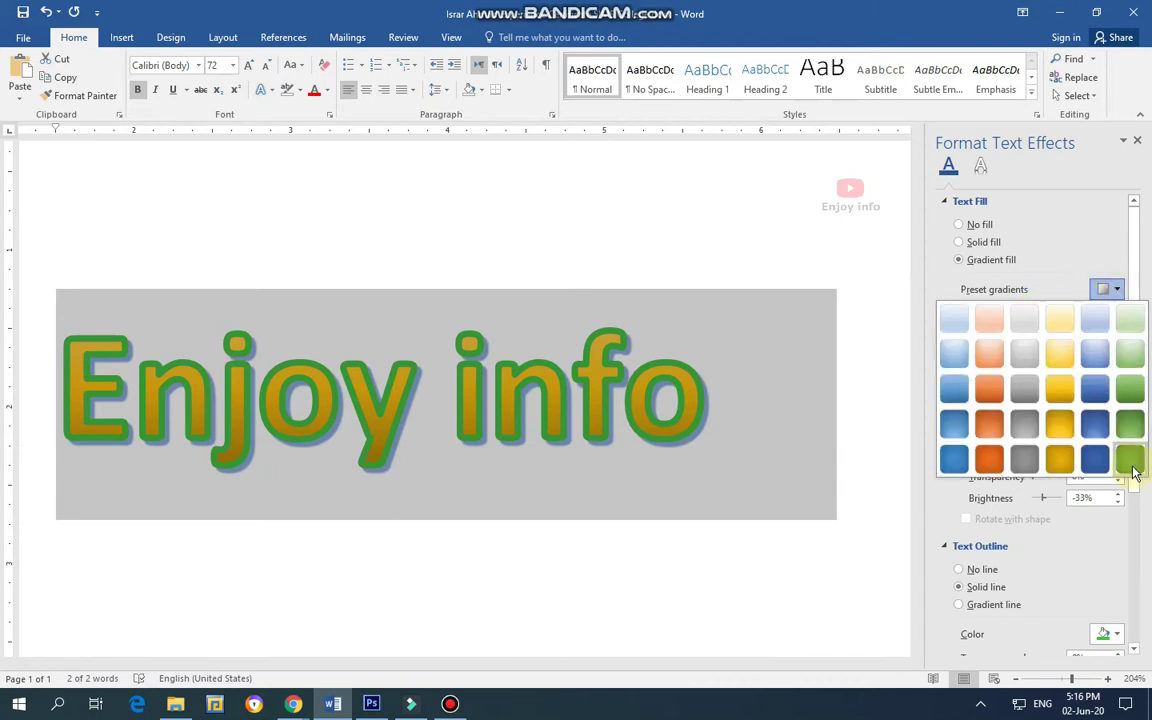
left_click(1131, 460)
left_click(1112, 289)
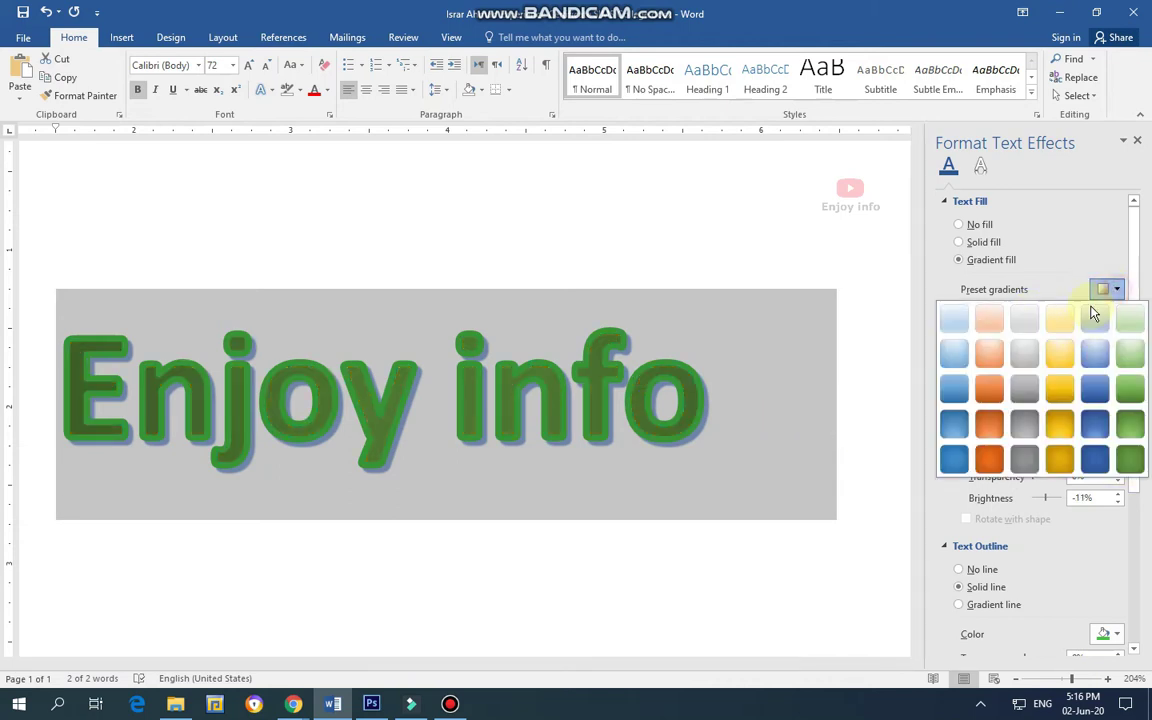
left_click(1058, 356)
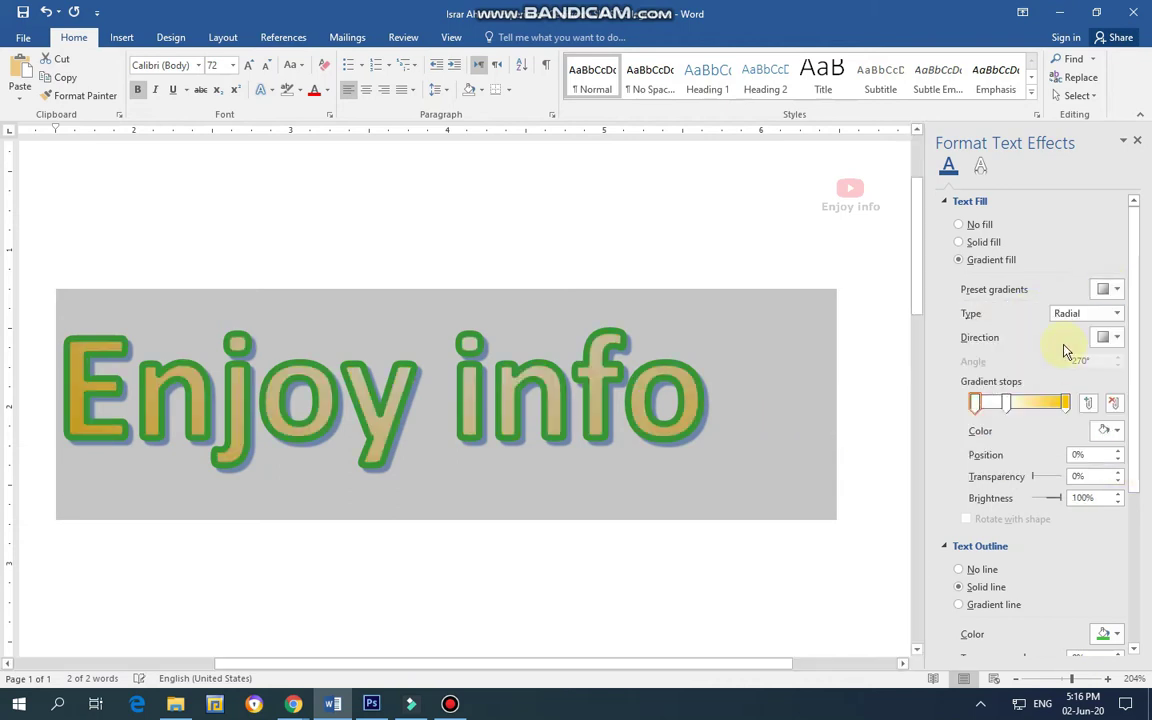
left_click(1112, 289)
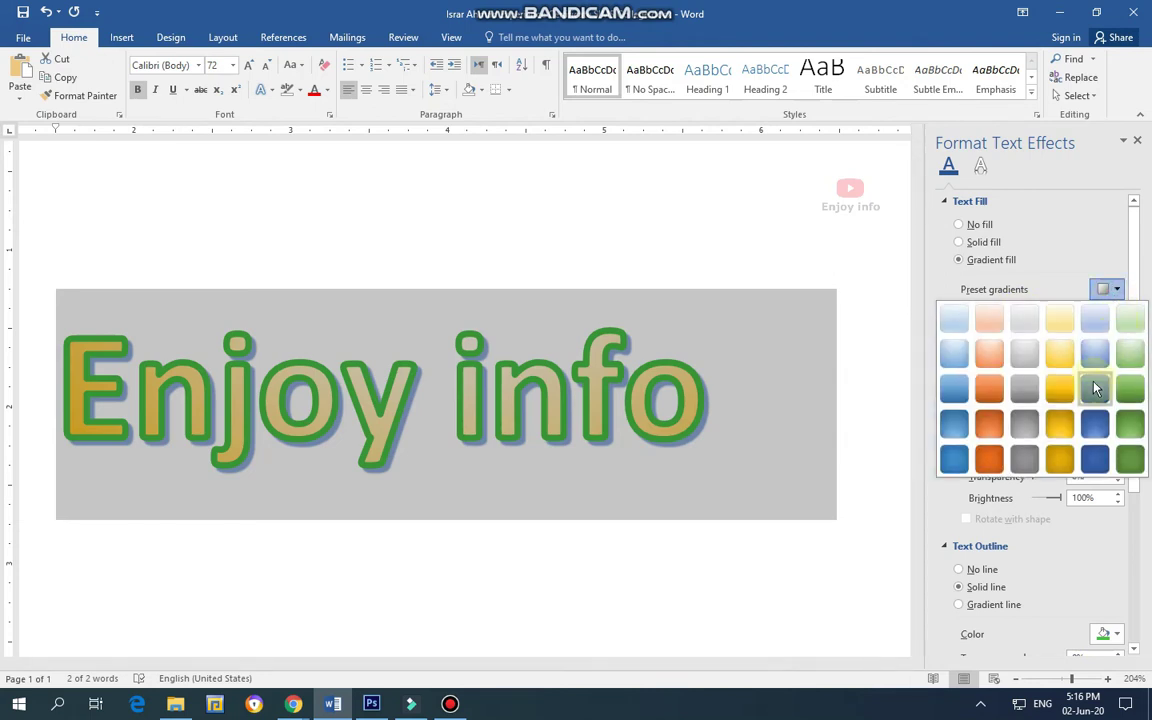
left_click(1094, 390)
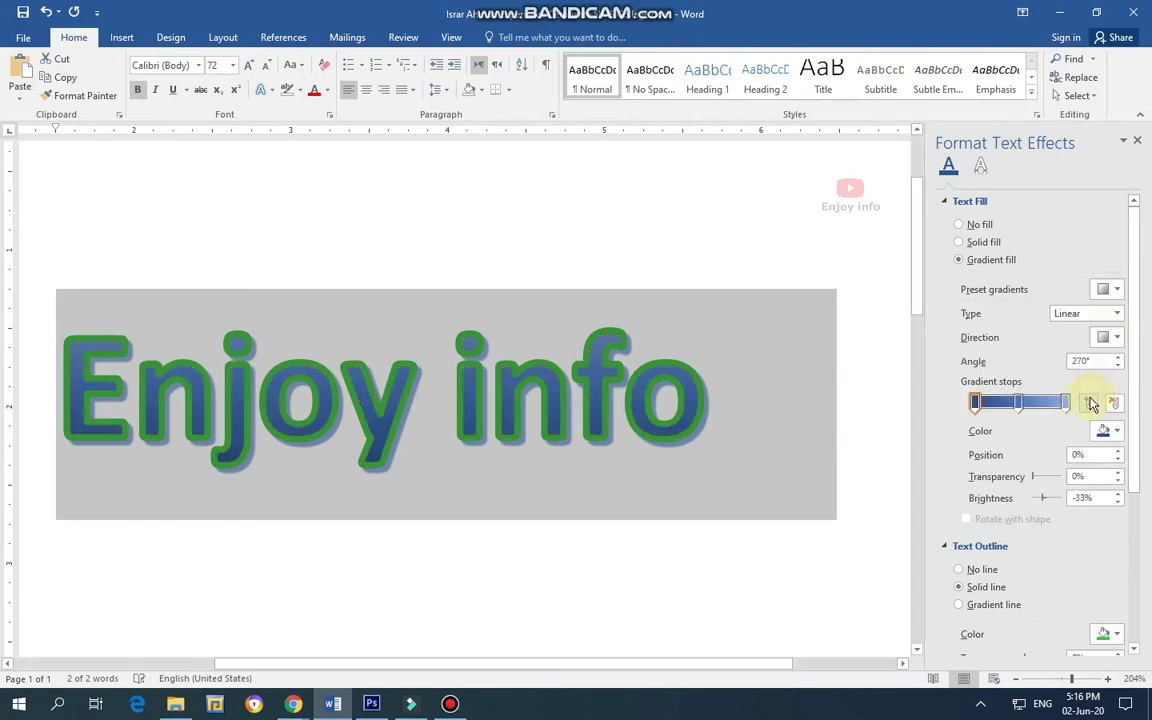
Set the gradient Type to Rectangular, after trying Path and Radial, and choose a new direction
left_click(1117, 316)
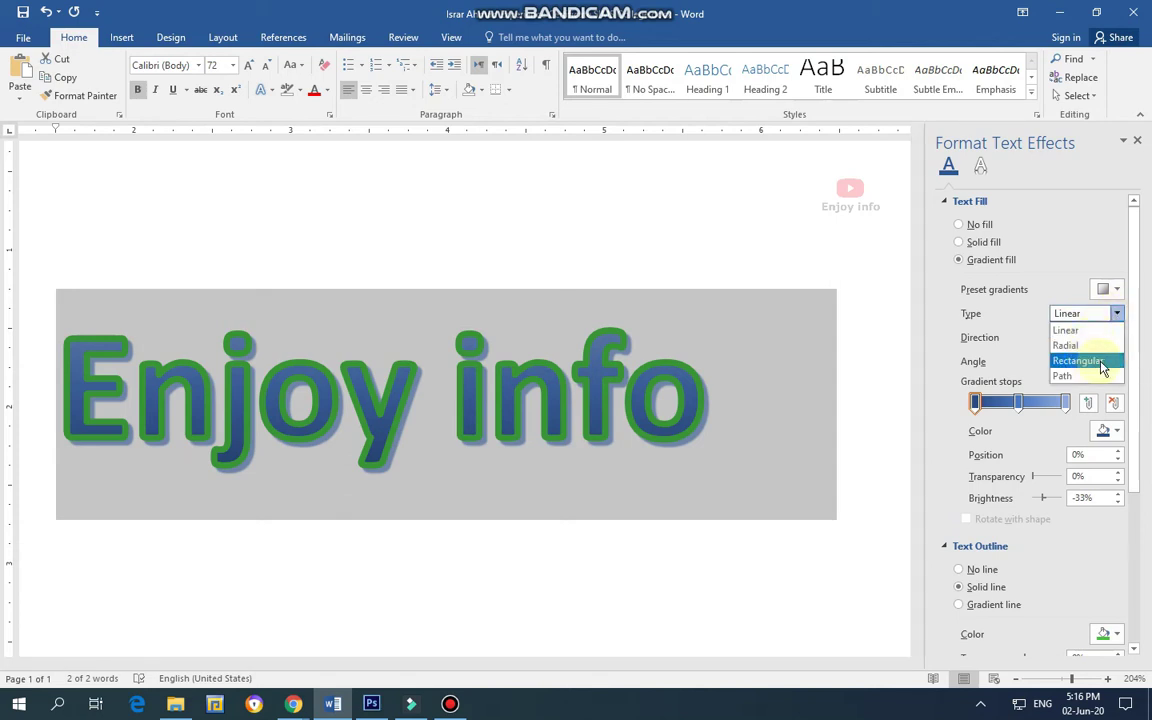
left_click(1070, 376)
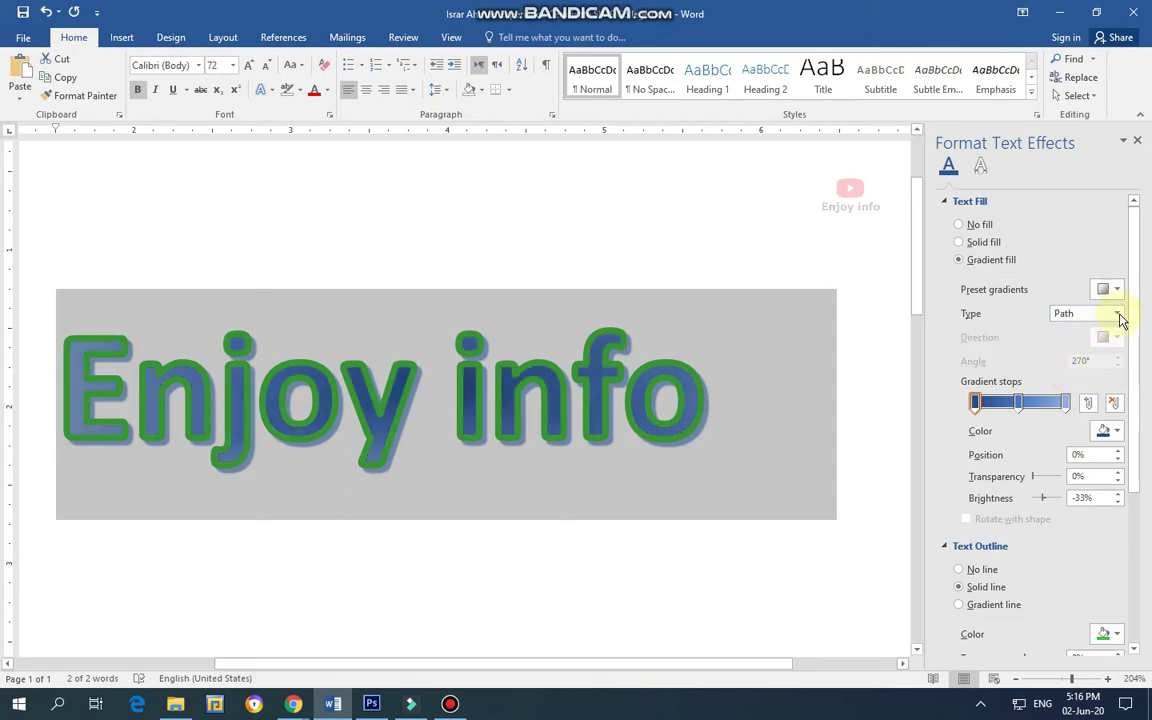
left_click(1117, 316)
left_click(1075, 342)
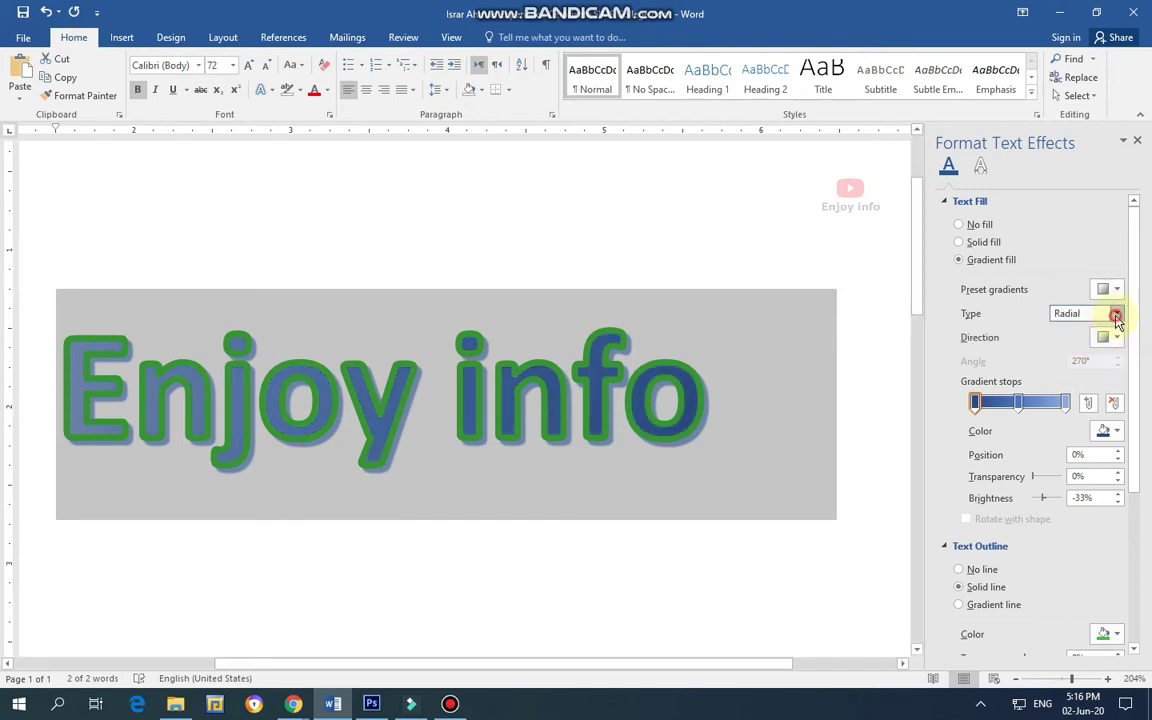
left_click(1116, 316)
left_click(1075, 359)
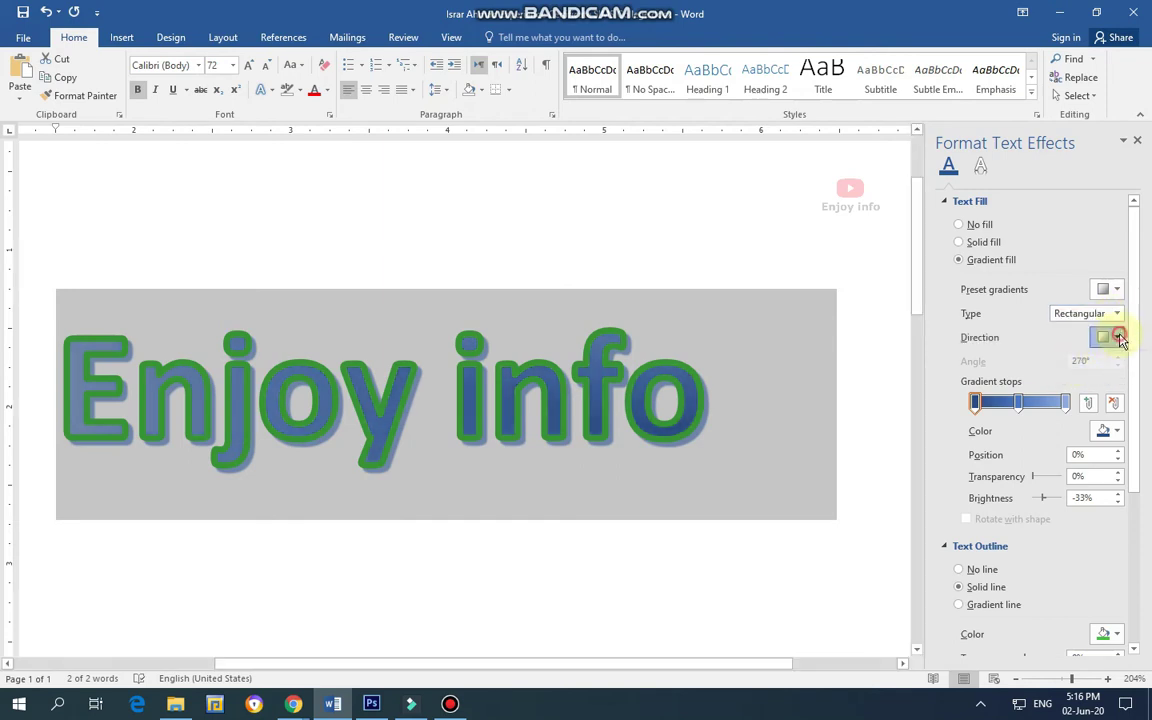
left_click(1118, 338)
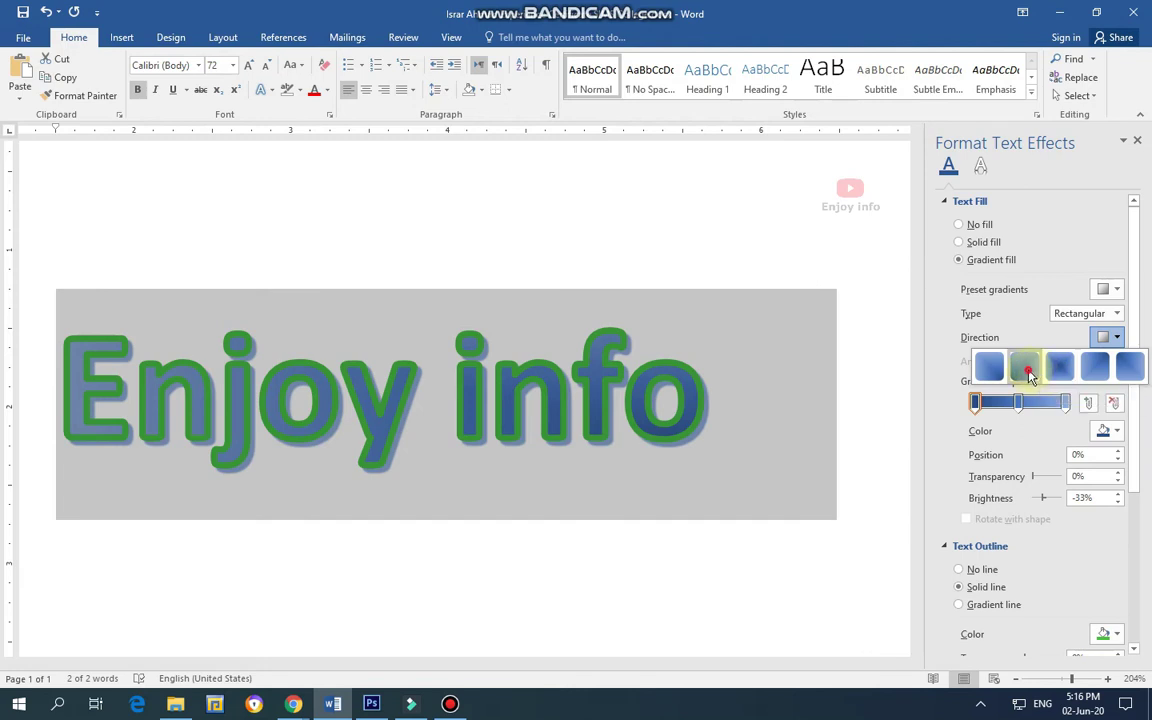
left_click(1024, 368)
left_click(1117, 338)
left_click(1099, 368)
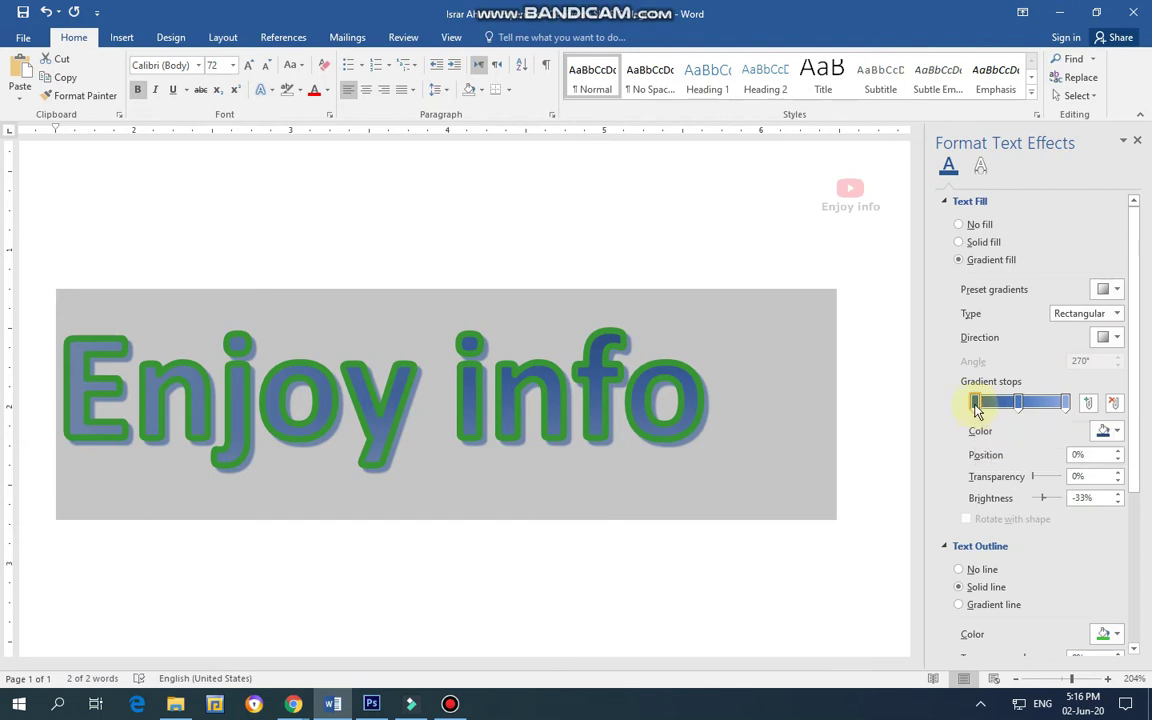
Drag the gradient stops into new positions, moving the middle stop to 0% and shifting the end stop
left_click_drag(979, 406, 1020, 404)
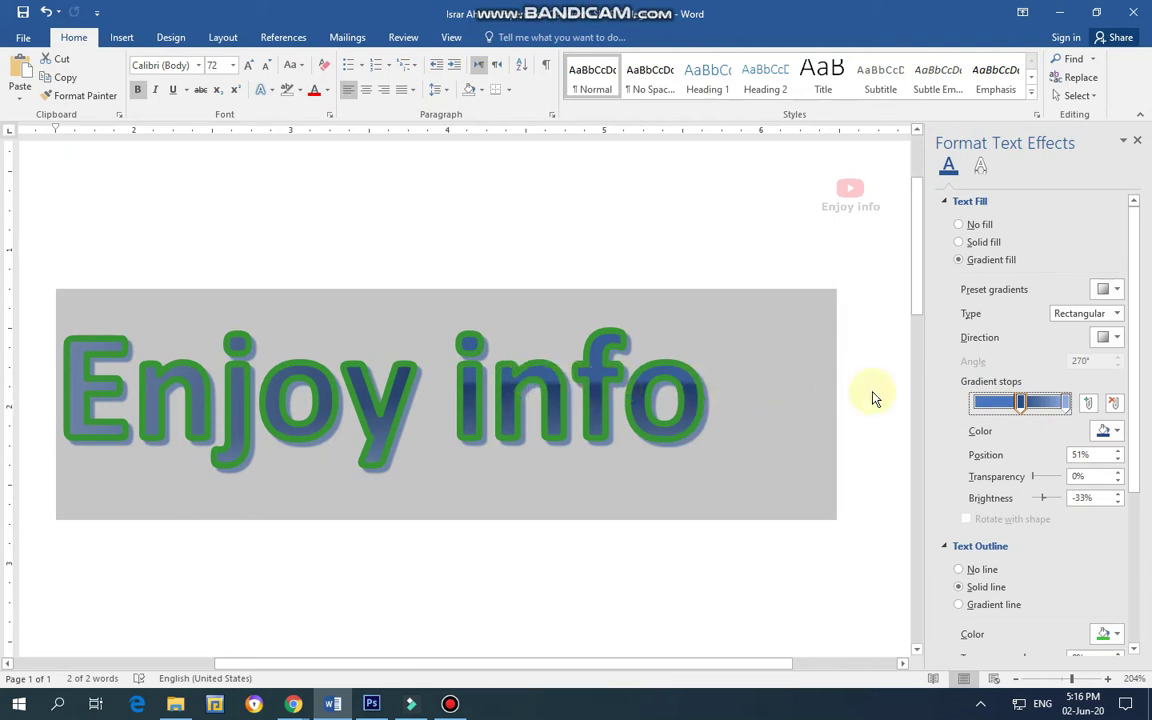
left_click_drag(1022, 405, 975, 404)
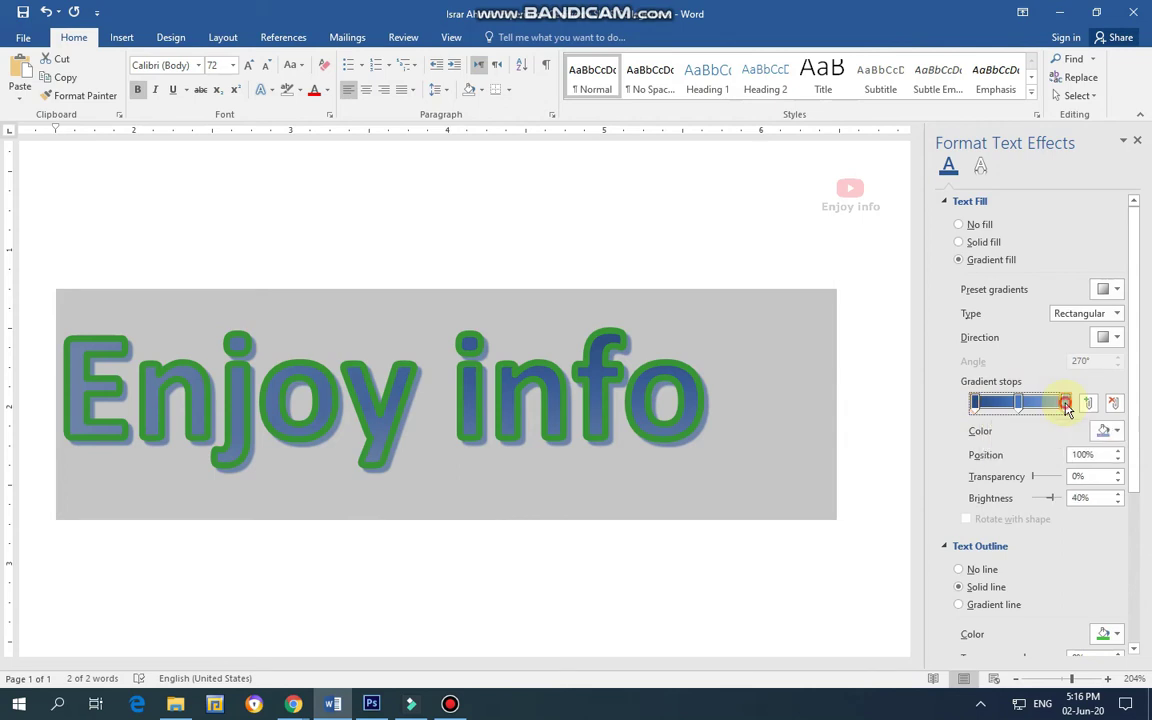
mouse_move(1066, 404)
left_mouse_down()
mouse_move(998, 404)
mouse_move(988, 416)
mouse_move(1068, 406)
left_mouse_up()
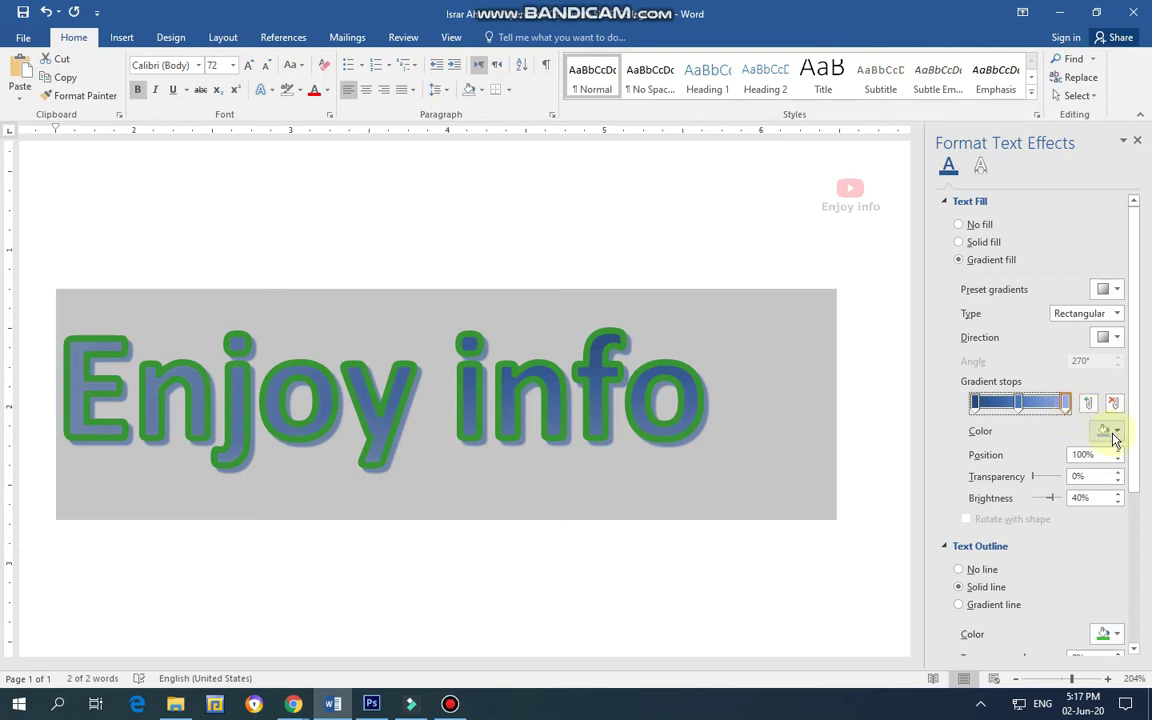
Add a gradient stop at 74% and colour it red, after trying orange
left_click(1088, 404)
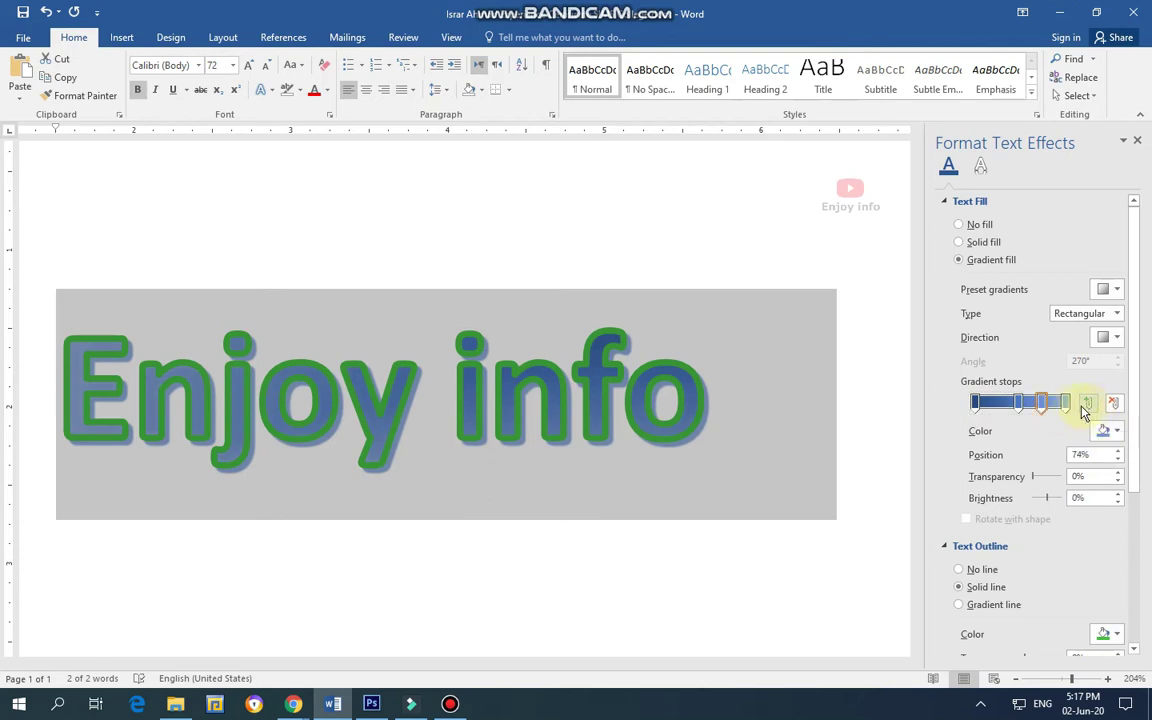
left_click(1091, 410)
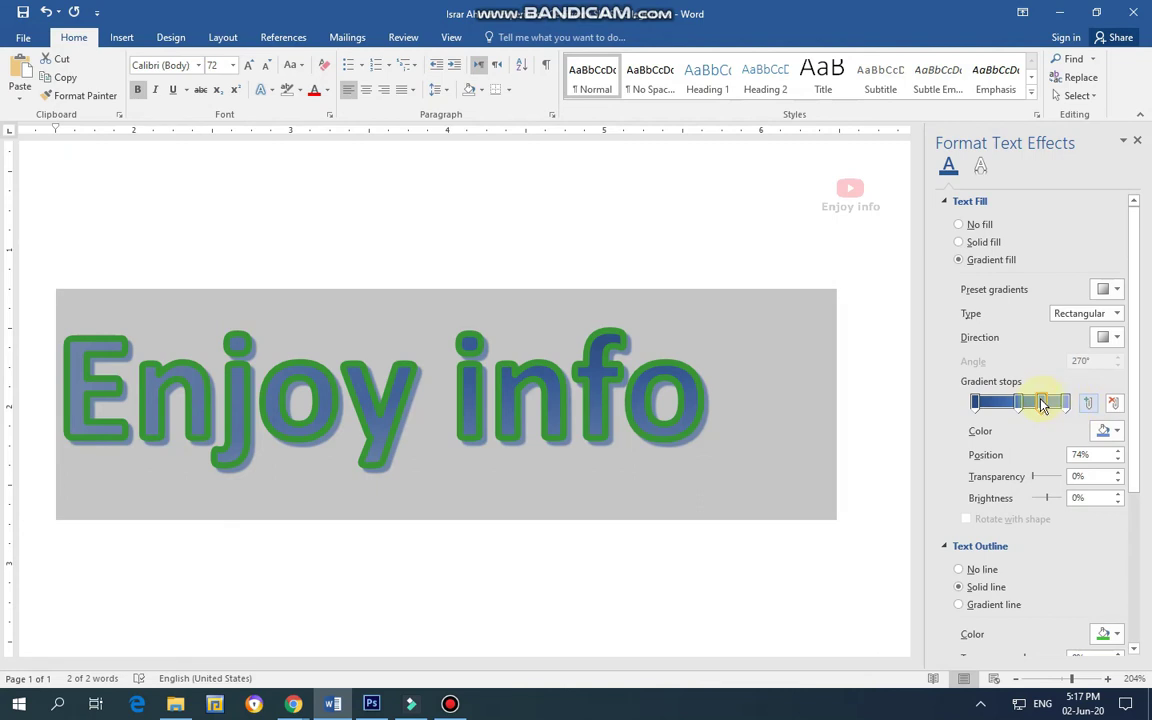
left_click(1104, 431)
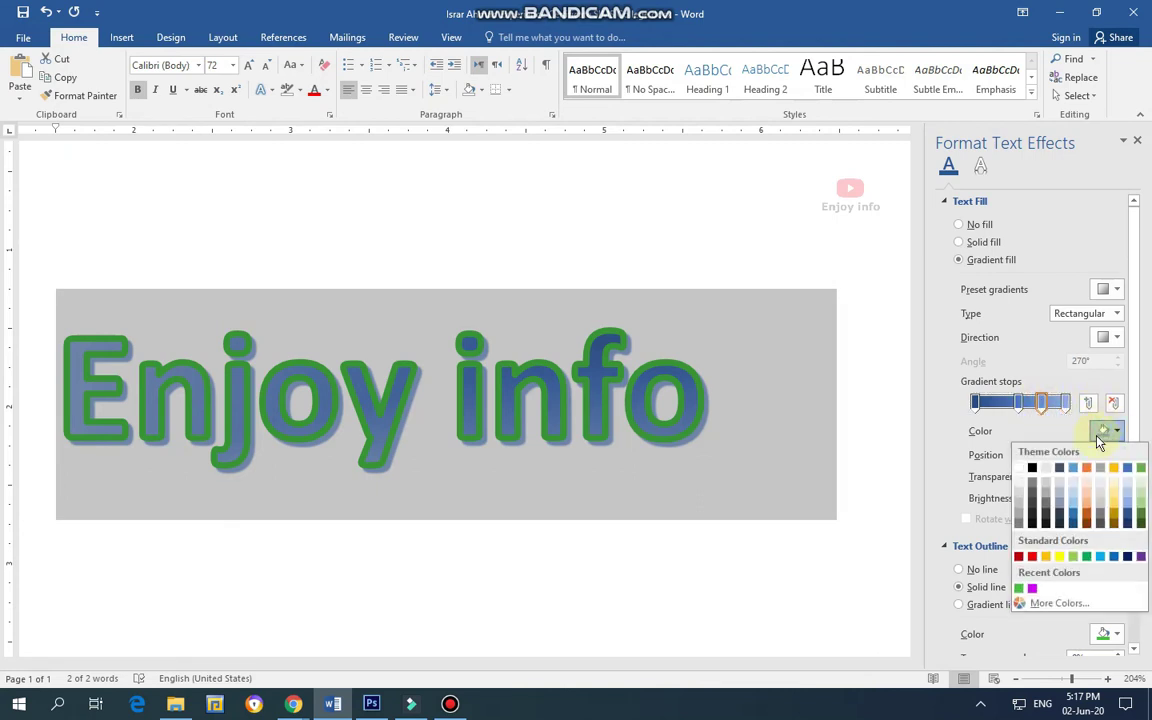
left_click(1087, 469)
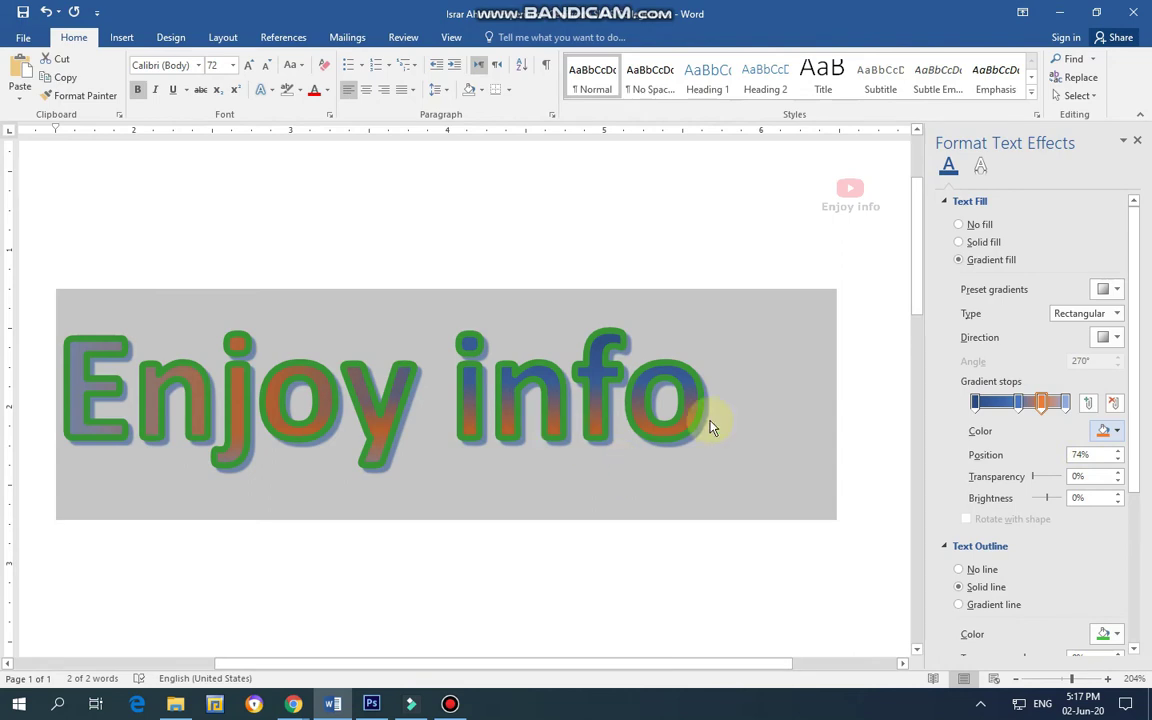
left_click(1114, 431)
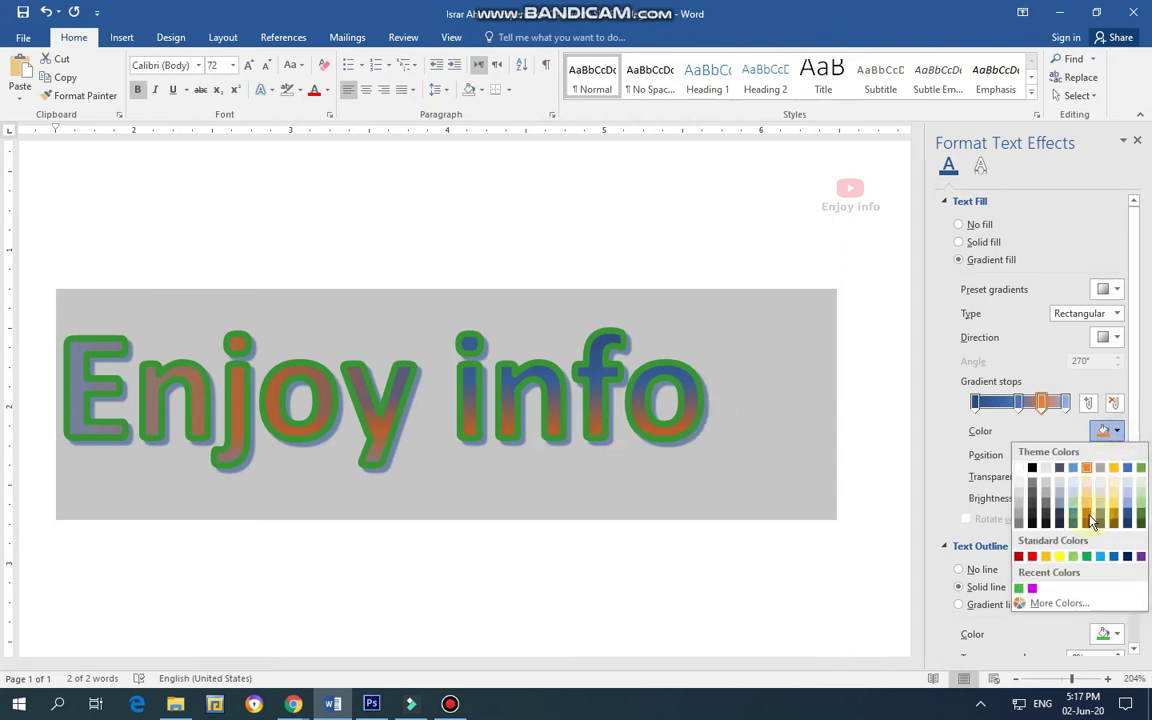
left_click(1032, 557)
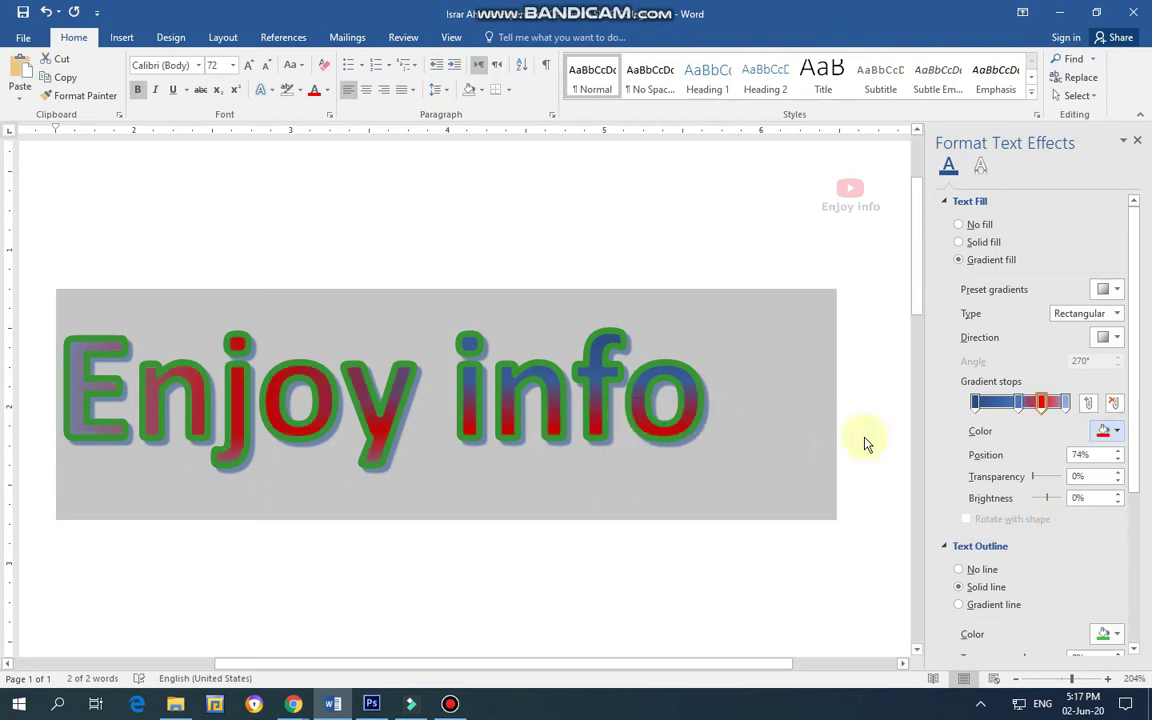
Make the first gradient stop at 0% yellow
left_click(975, 403)
left_click(1103, 431)
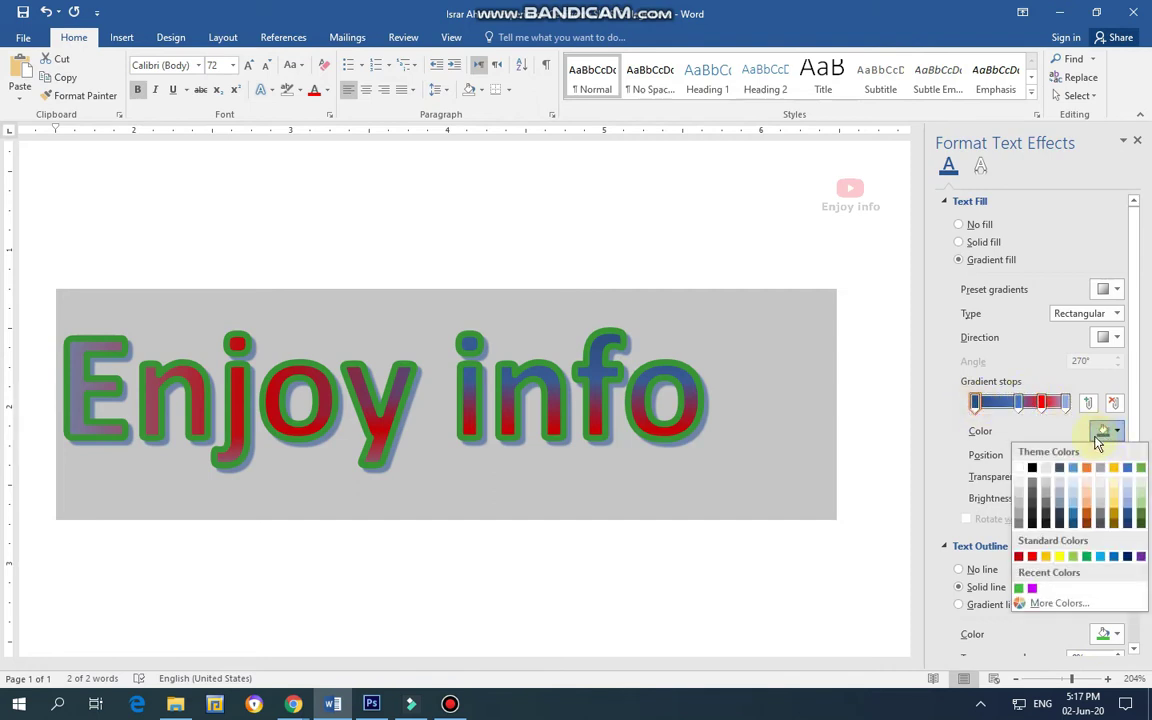
left_click(1066, 566)
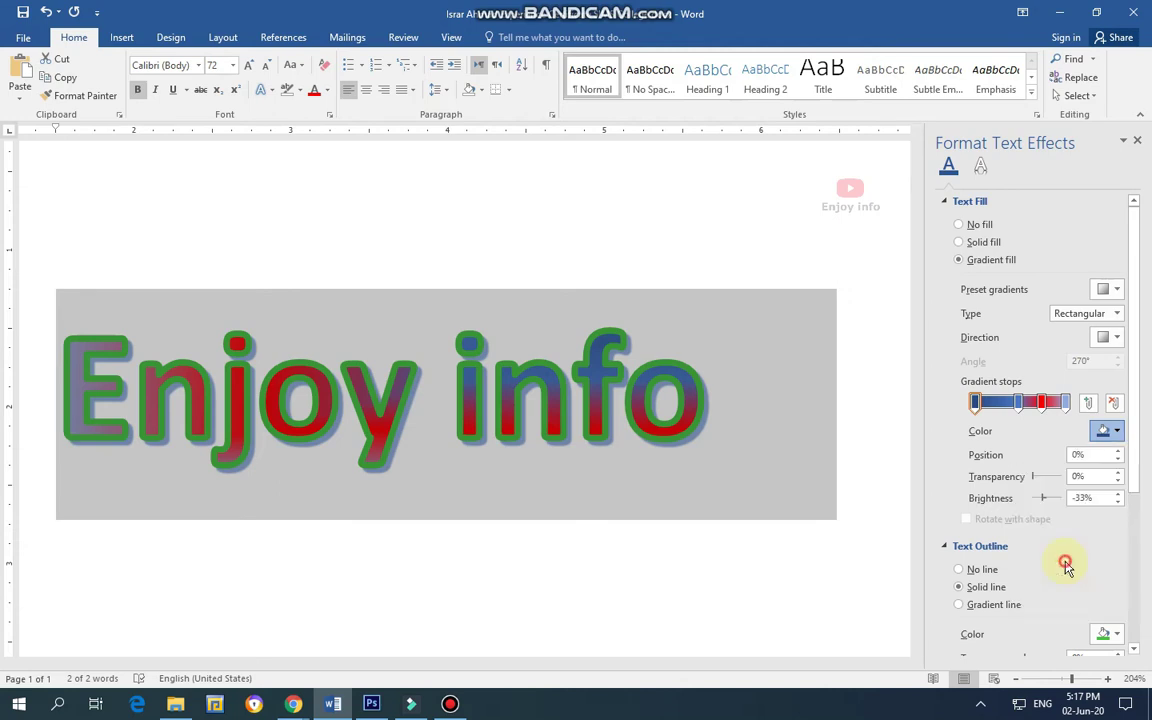
Turn the last gradient stop of the 'Enjoy info' fill green
left_click(1066, 403)
left_click(1117, 431)
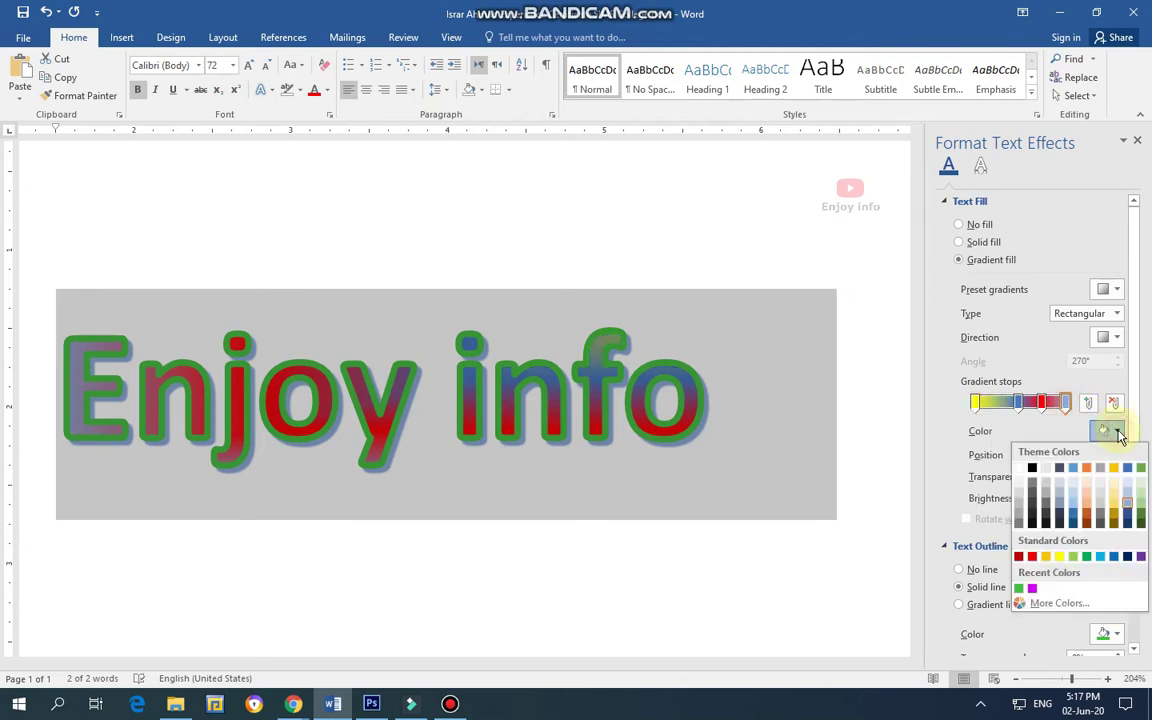
left_click(1141, 507)
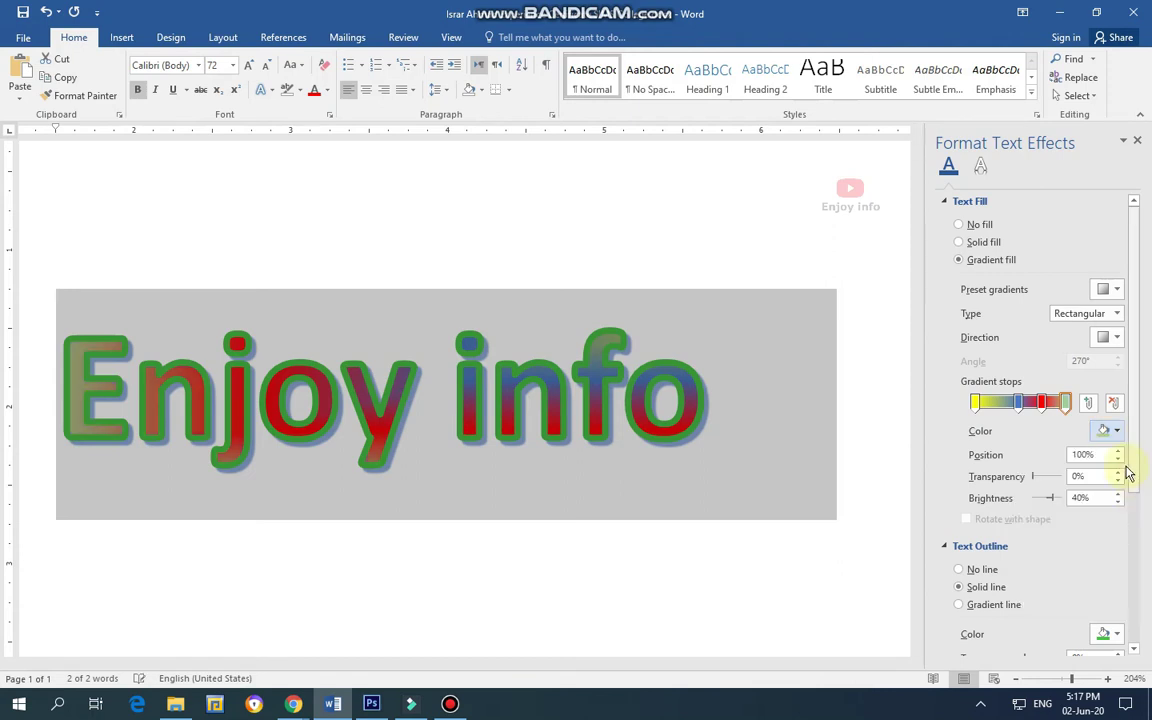
Recolour the red gradient stop blue-grey, trying black first
left_click(1043, 402)
left_click(1116, 430)
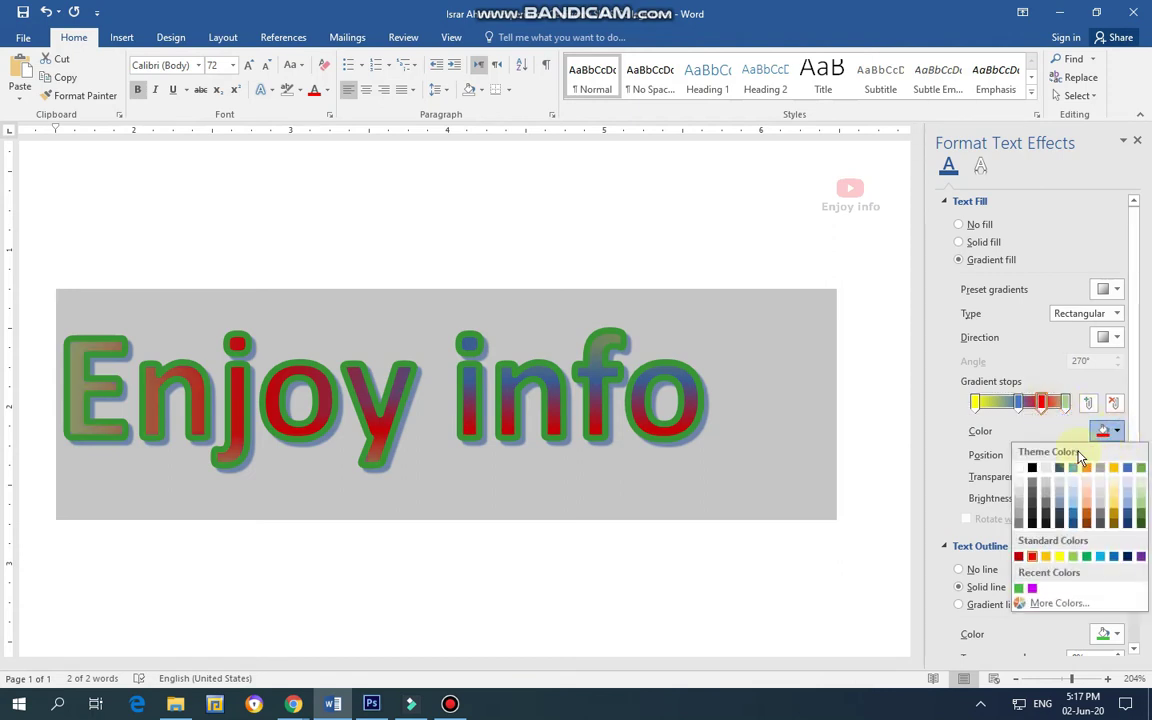
left_click(1032, 474)
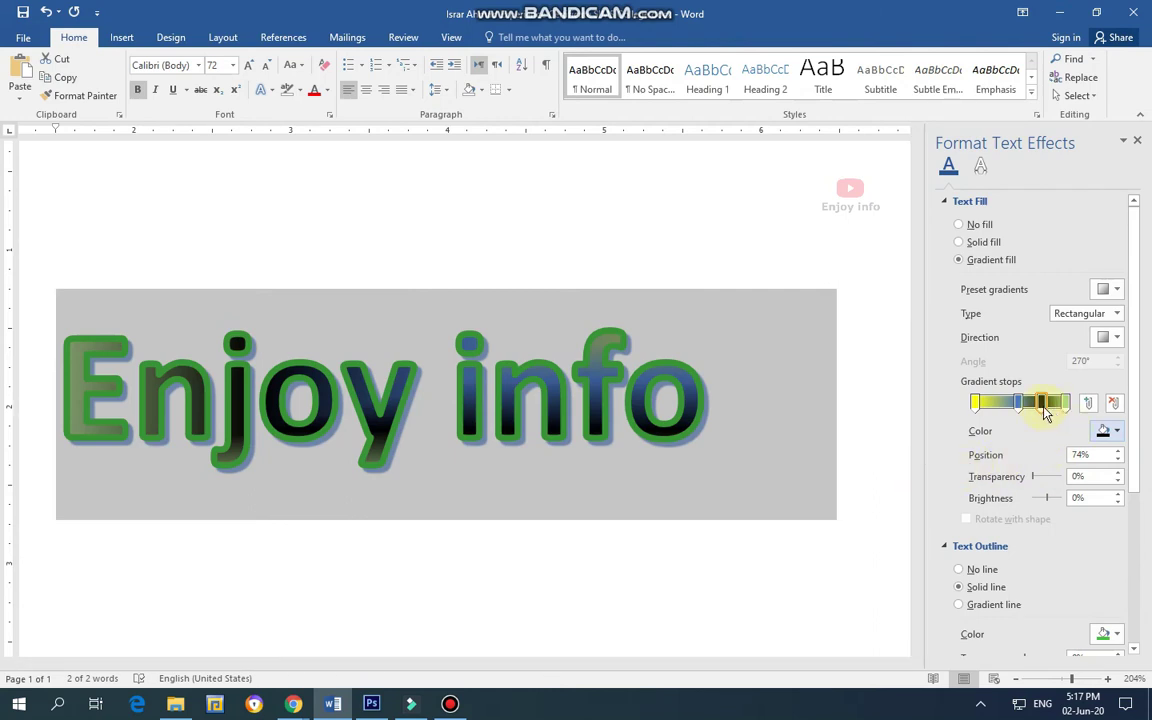
left_click(1116, 431)
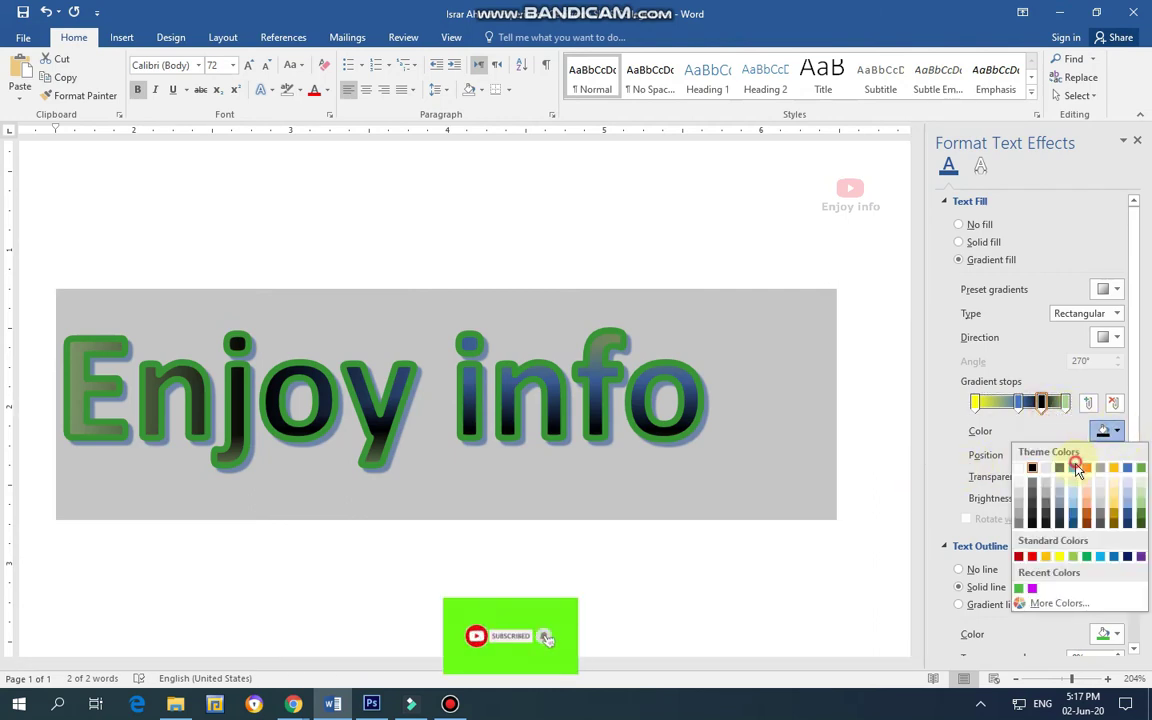
left_click(1074, 467)
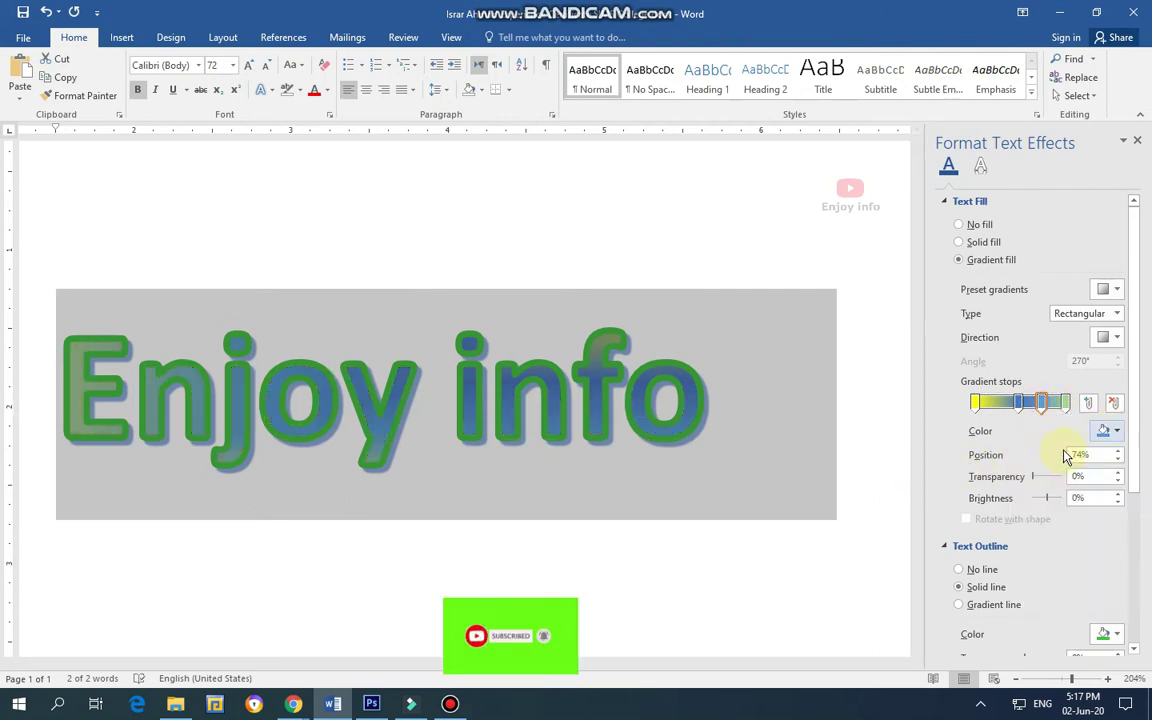
Move the blue stop to 84% position and raise its brightness to 11%
left_click(1118, 452)
left_click(1118, 452)
left_click(1118, 452)
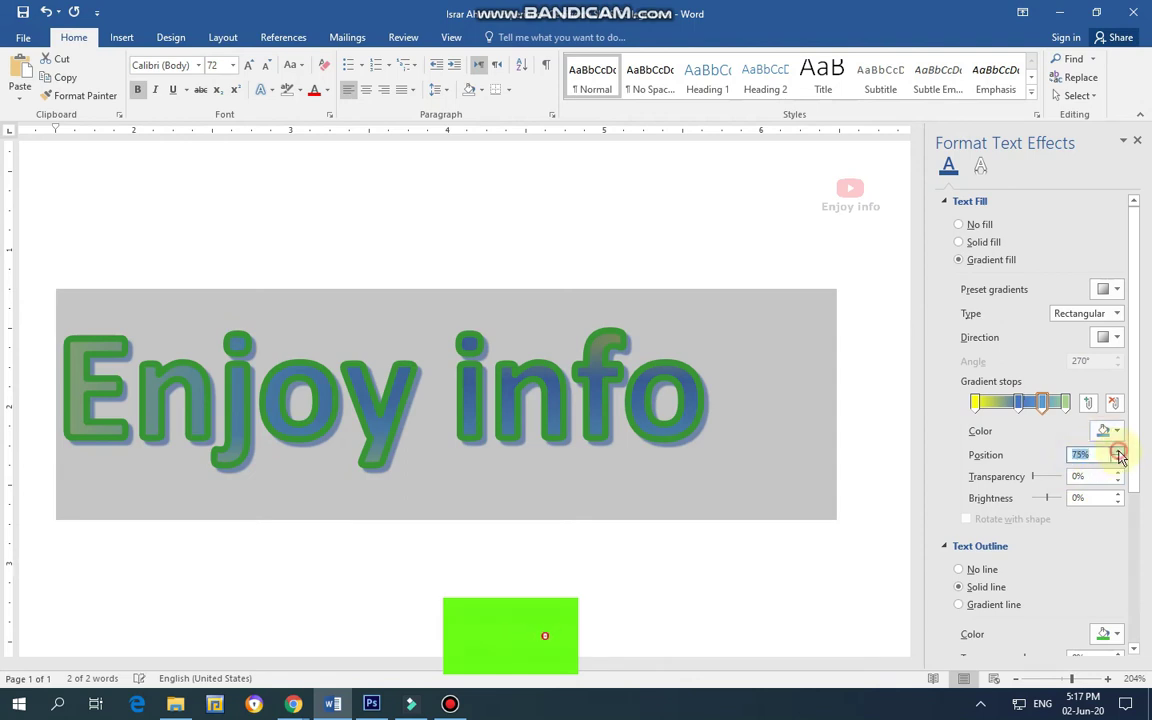
left_click(1118, 452)
left_click(1118, 452)
left_click(1118, 452)
left_click(1118, 452)
left_click(1118, 452)
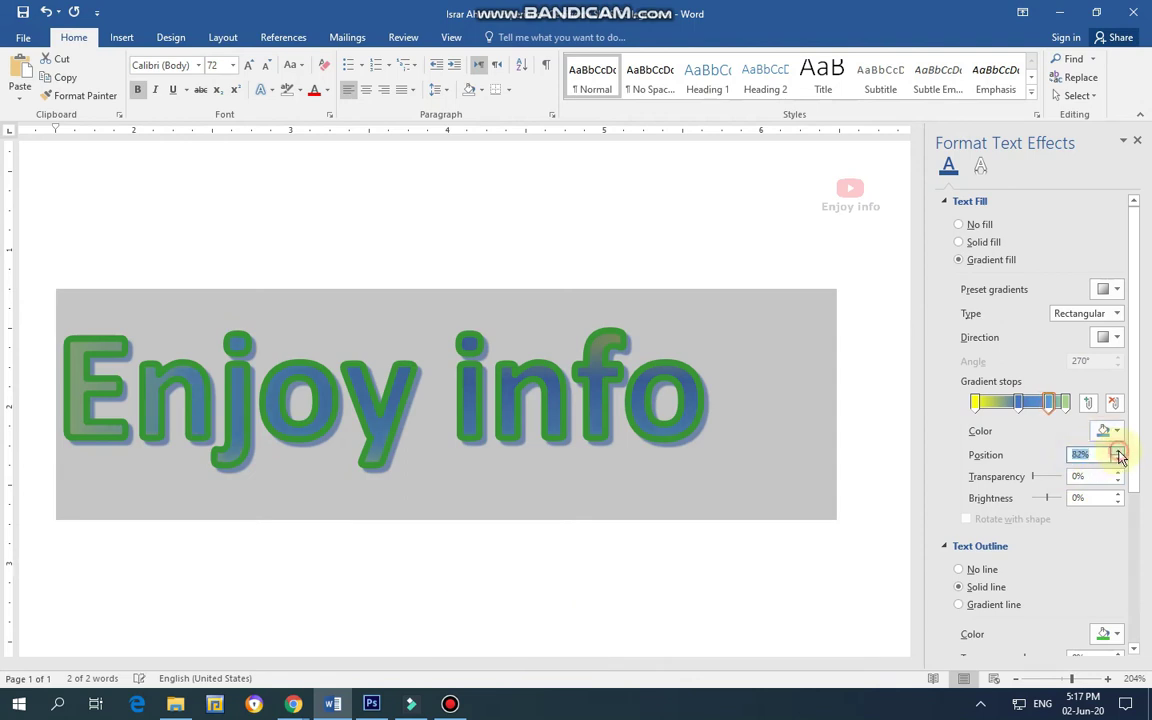
left_click(1118, 452)
left_click(1118, 452)
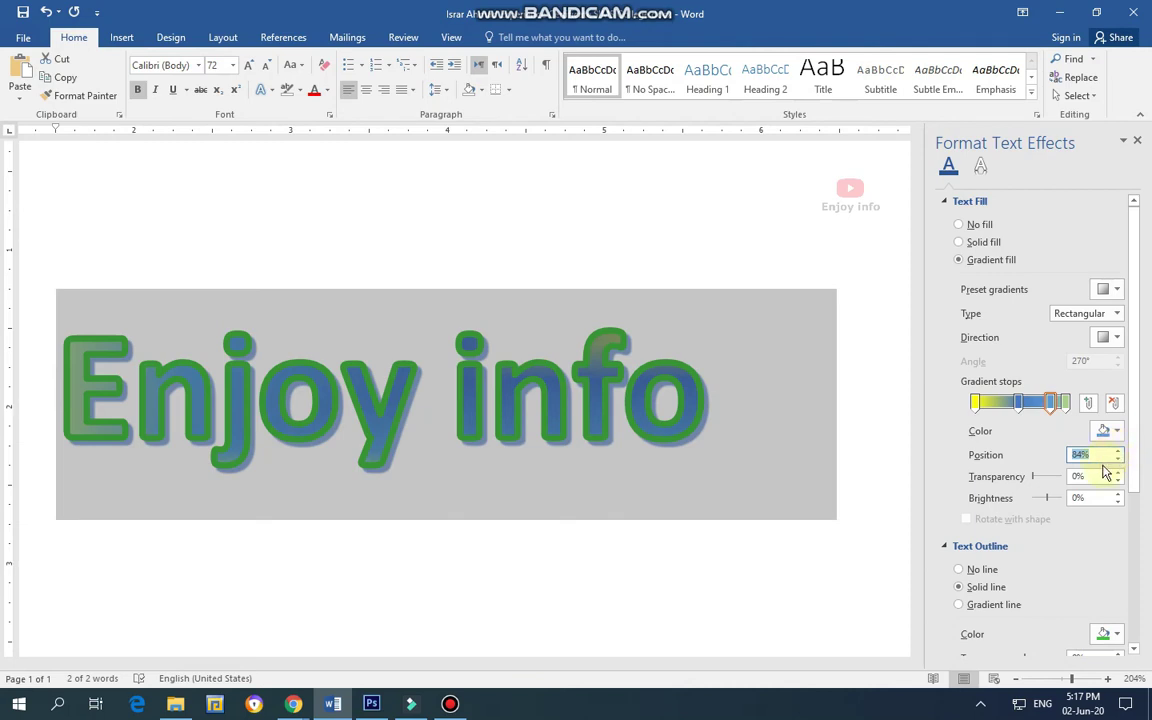
mouse_move(1035, 477)
left_mouse_down()
mouse_move(1088, 490)
mouse_move(1041, 481)
mouse_move(1062, 483)
mouse_move(1036, 483)
mouse_move(1030, 501)
mouse_move(1090, 503)
mouse_move(1047, 505)
left_mouse_up()
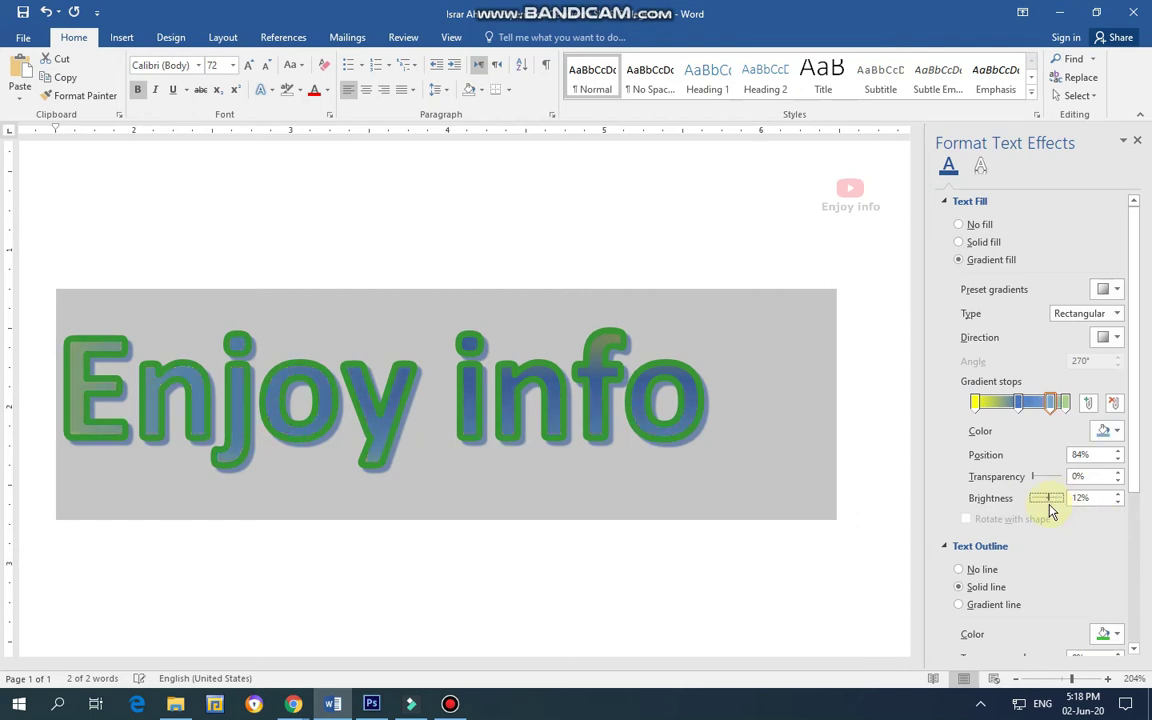
Switch the 'Enjoy info' text outline from solid to Gradient line
left_click(959, 571)
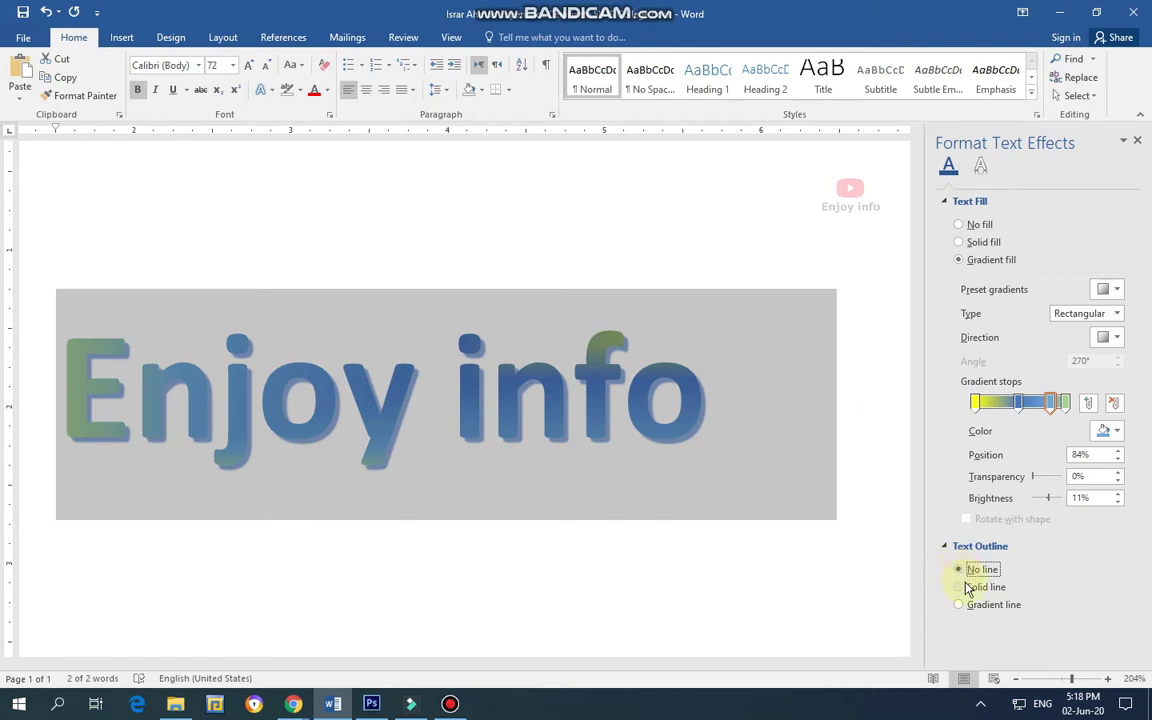
left_click(962, 589)
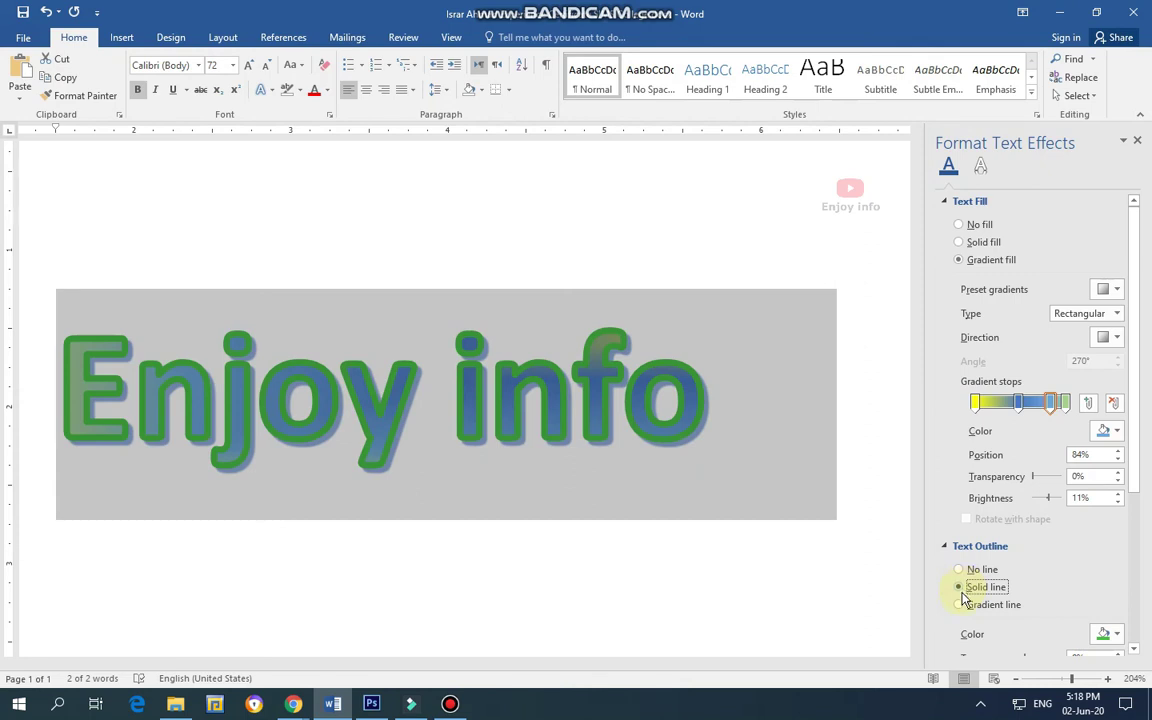
scroll(965, 611, "down", 3)
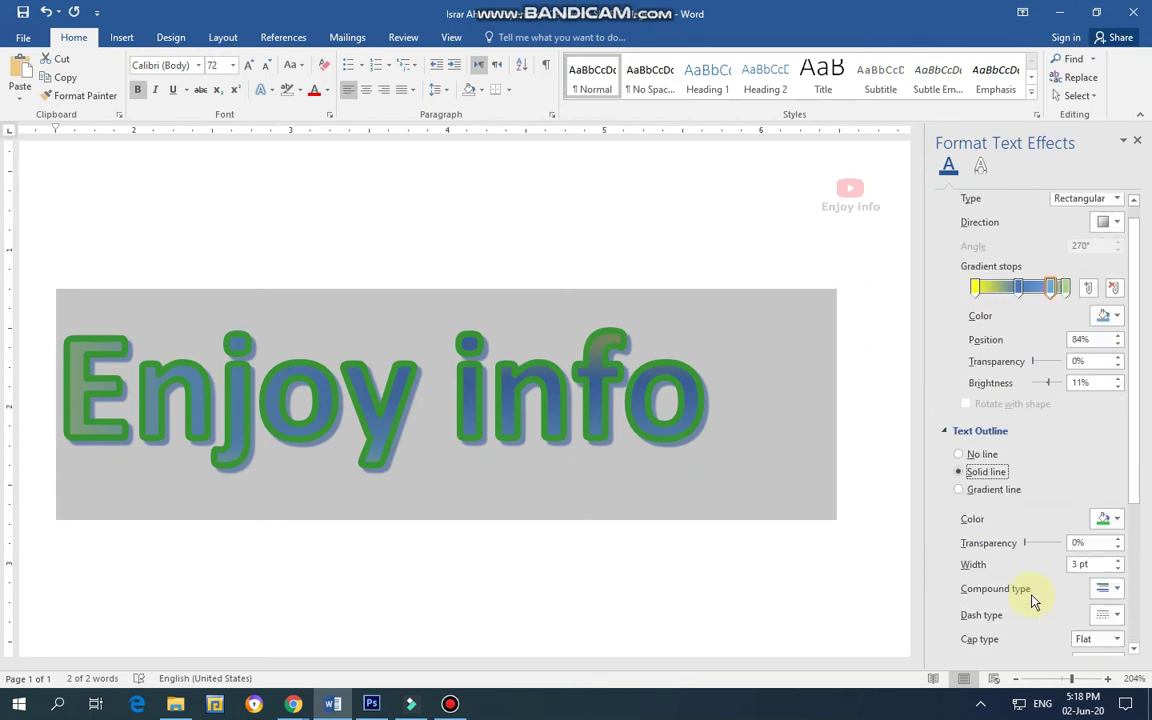
left_click(966, 490)
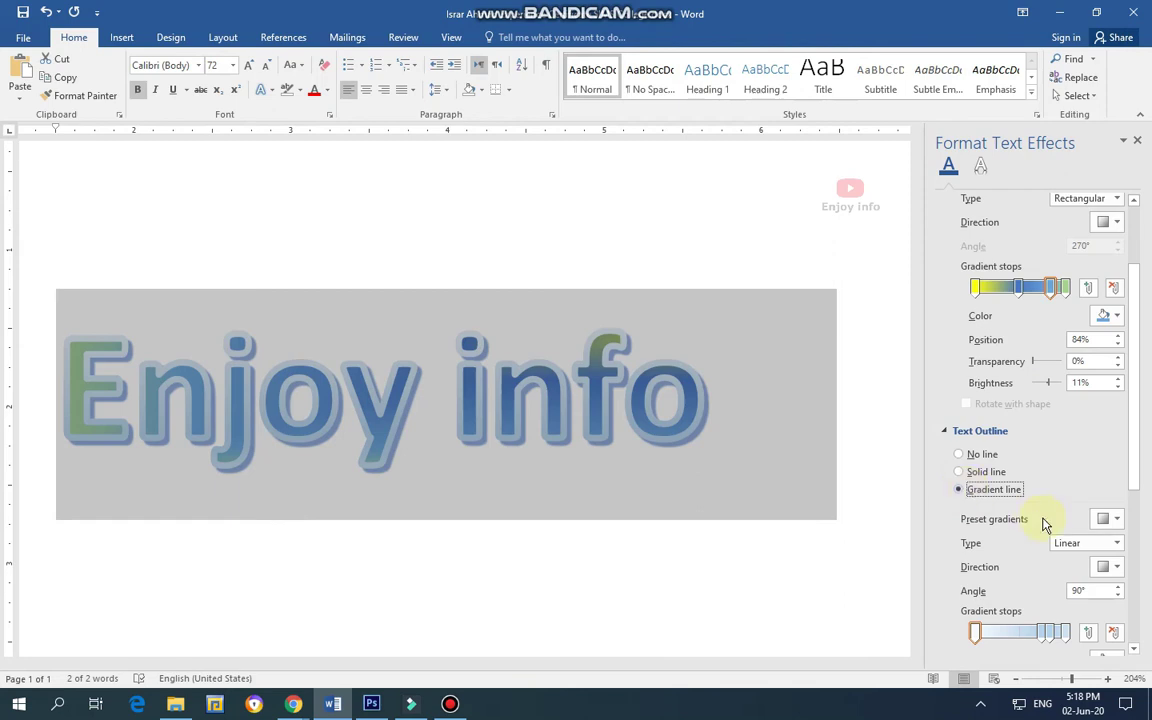
Try yellow, blue and gold preset gradients, then settle on a darker orange preset
scroll(1068, 617, "down", 3)
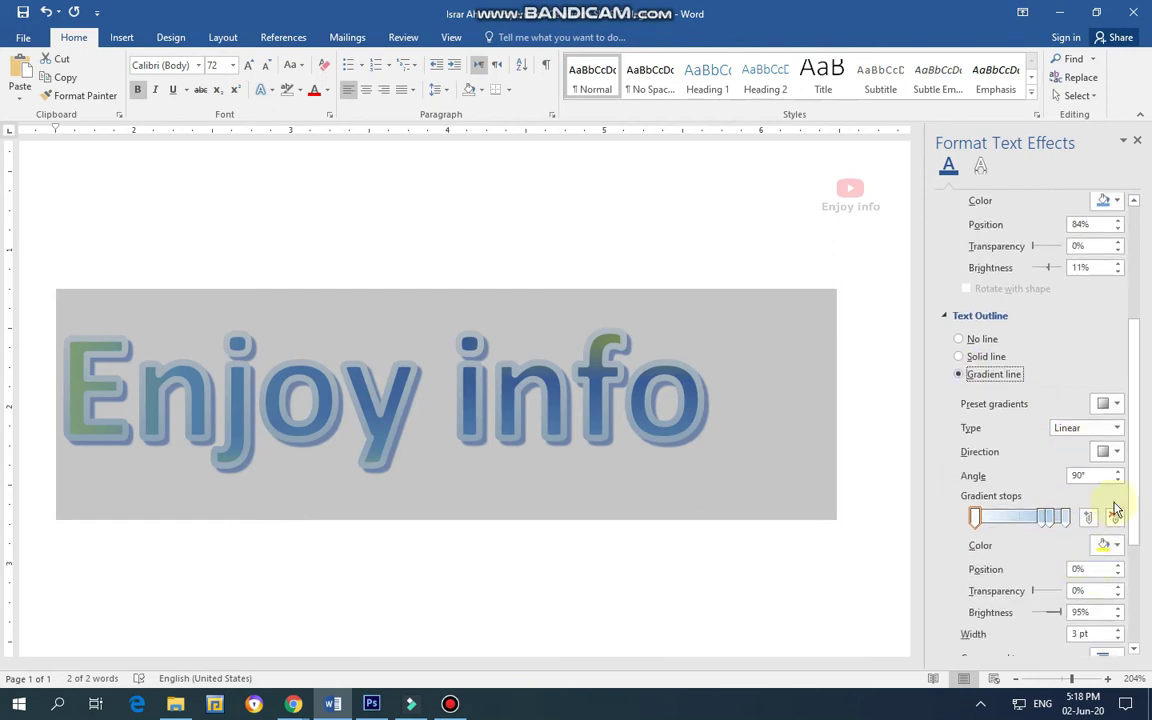
left_click(1116, 404)
left_click(1059, 466)
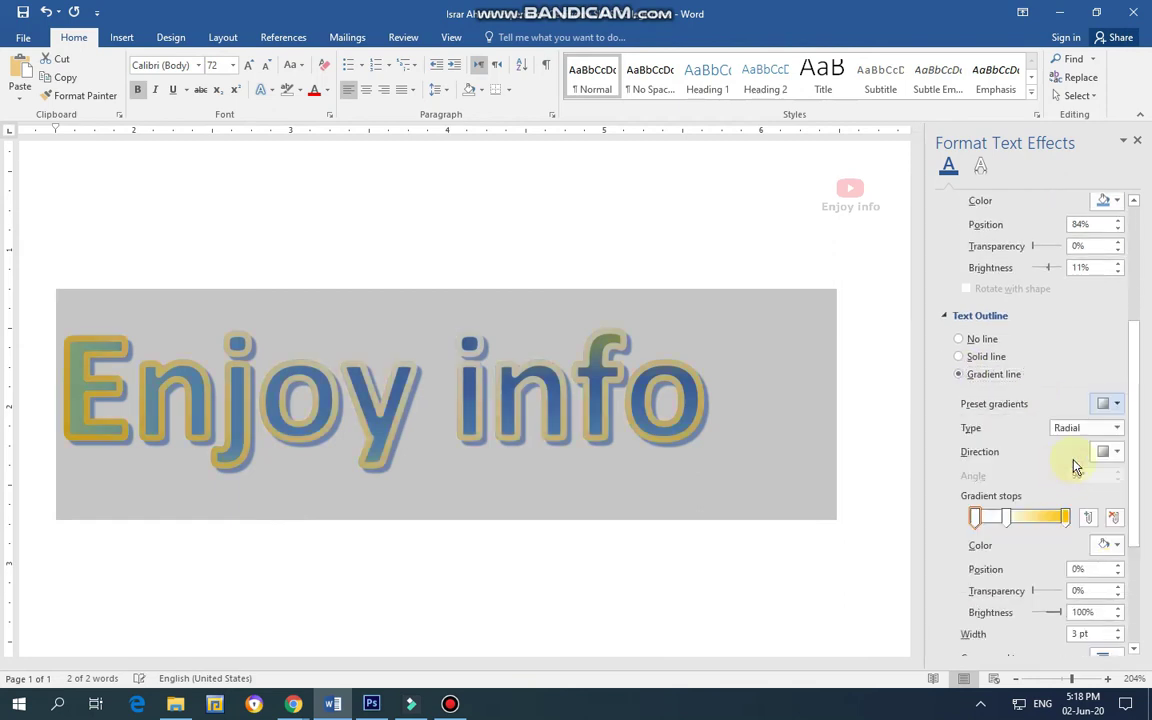
left_click(1118, 406)
left_click(1093, 506)
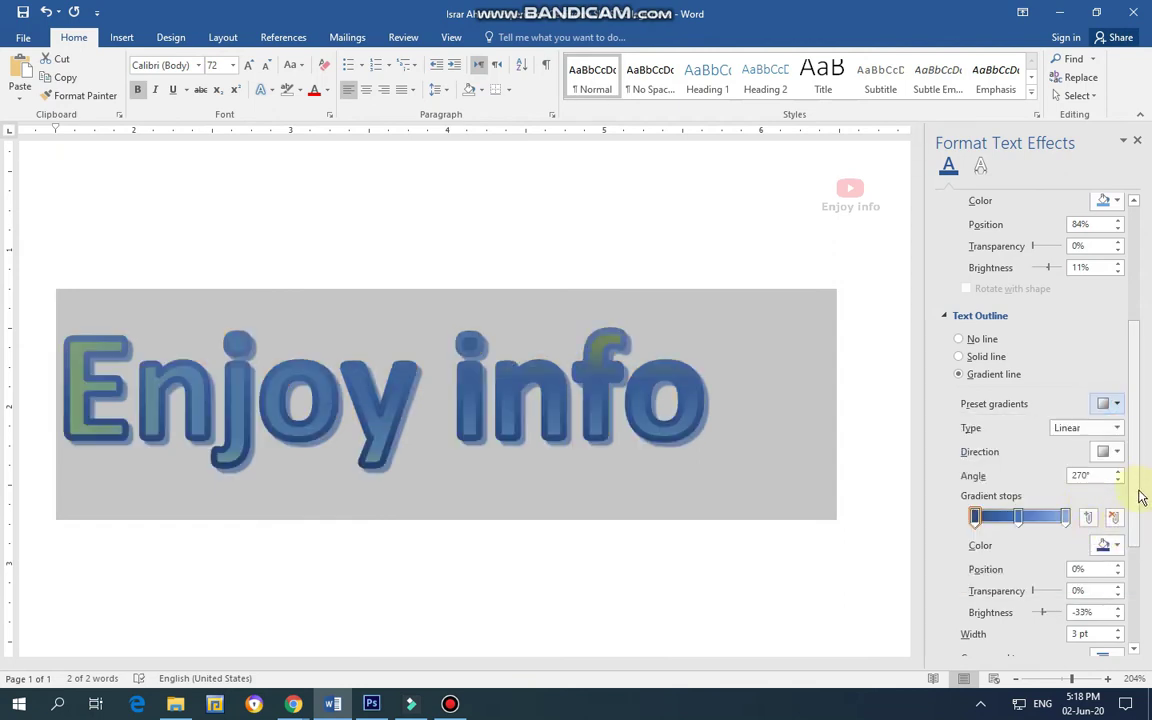
left_click(1117, 406)
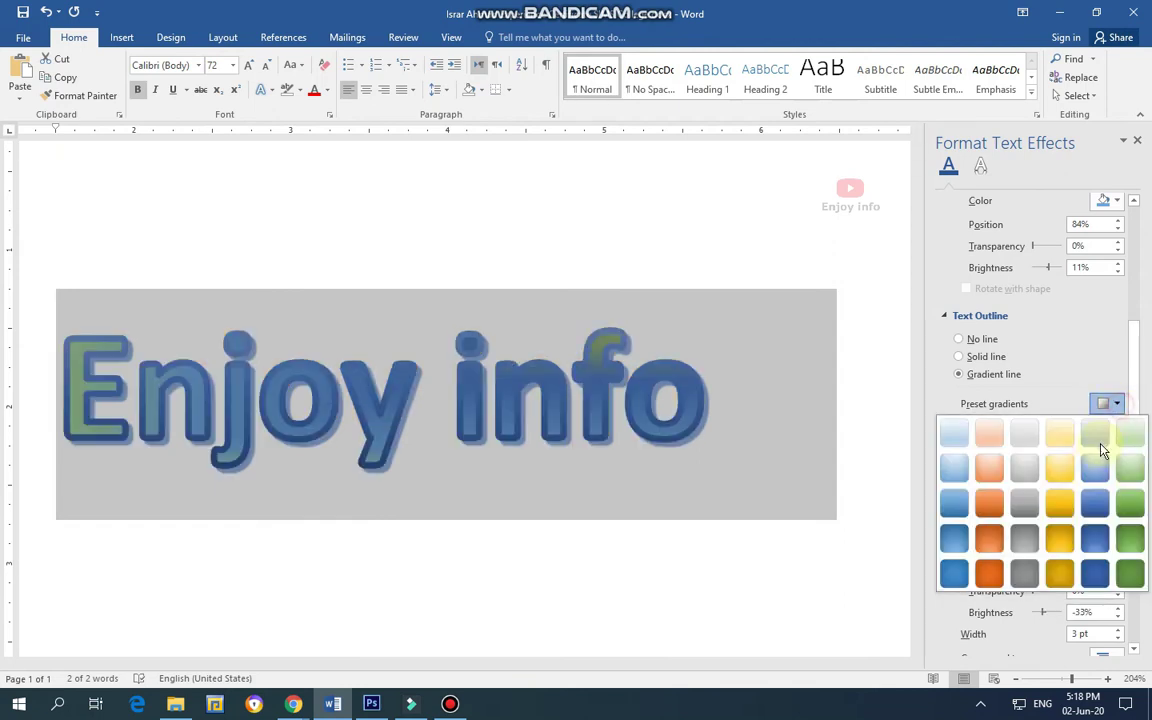
left_click(1057, 505)
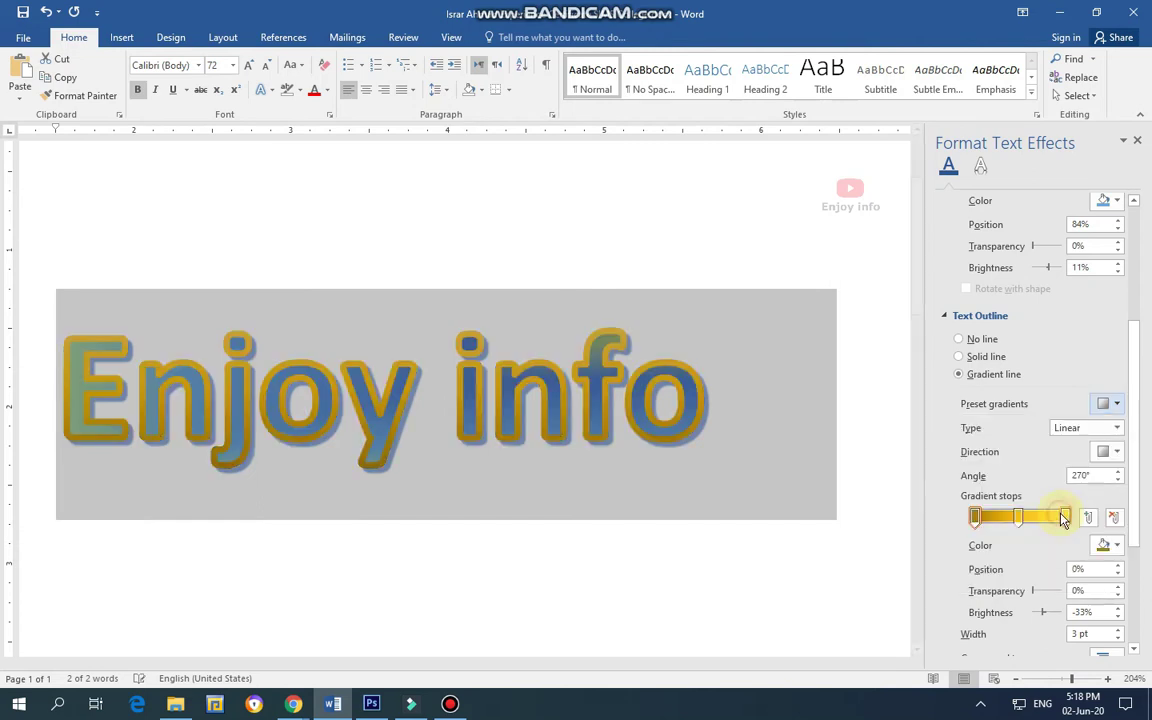
left_click(1117, 406)
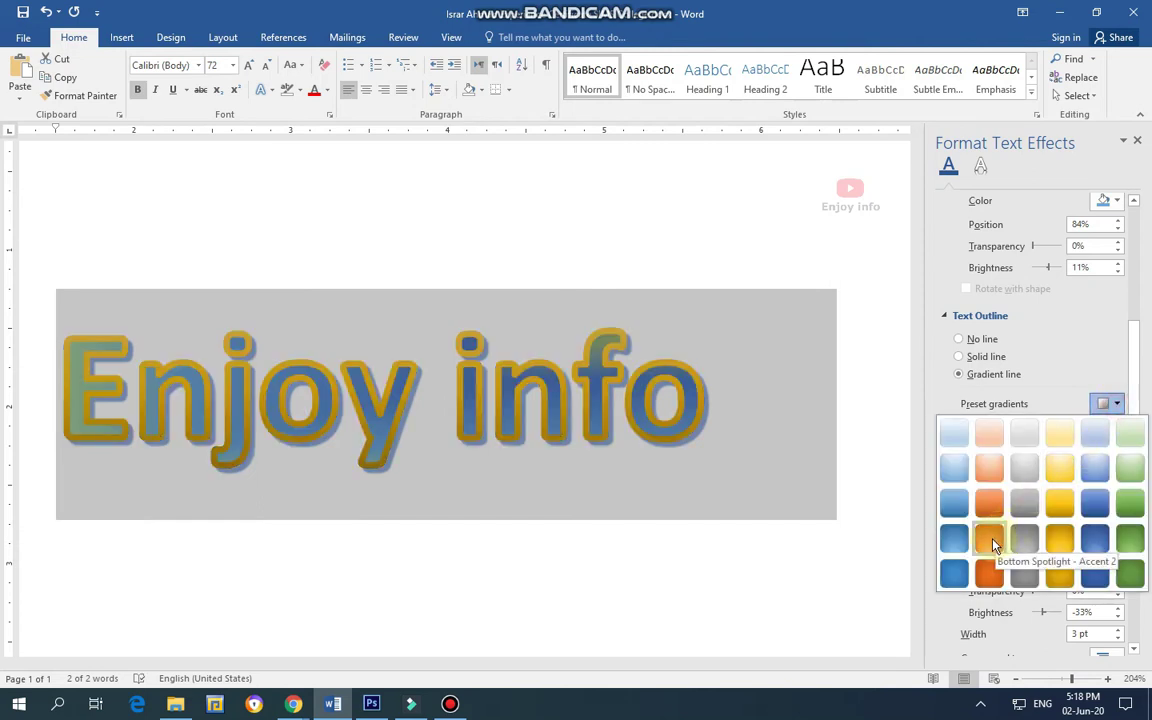
left_click(990, 541)
left_click(1116, 406)
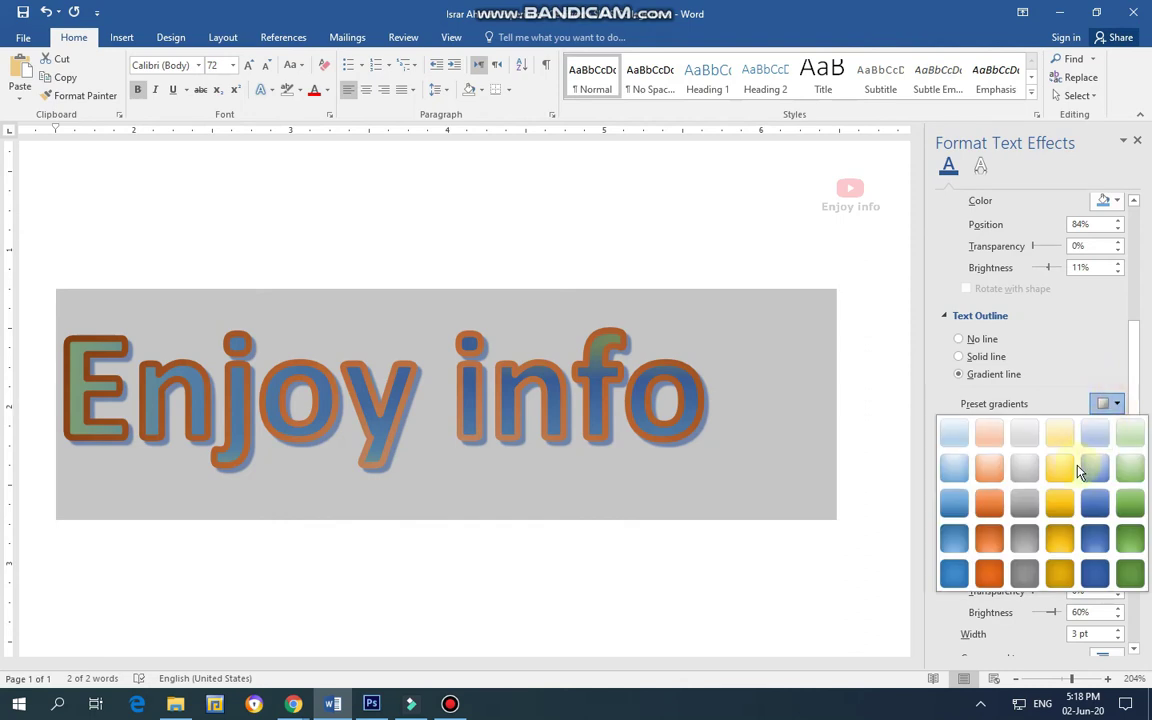
left_click(1018, 548)
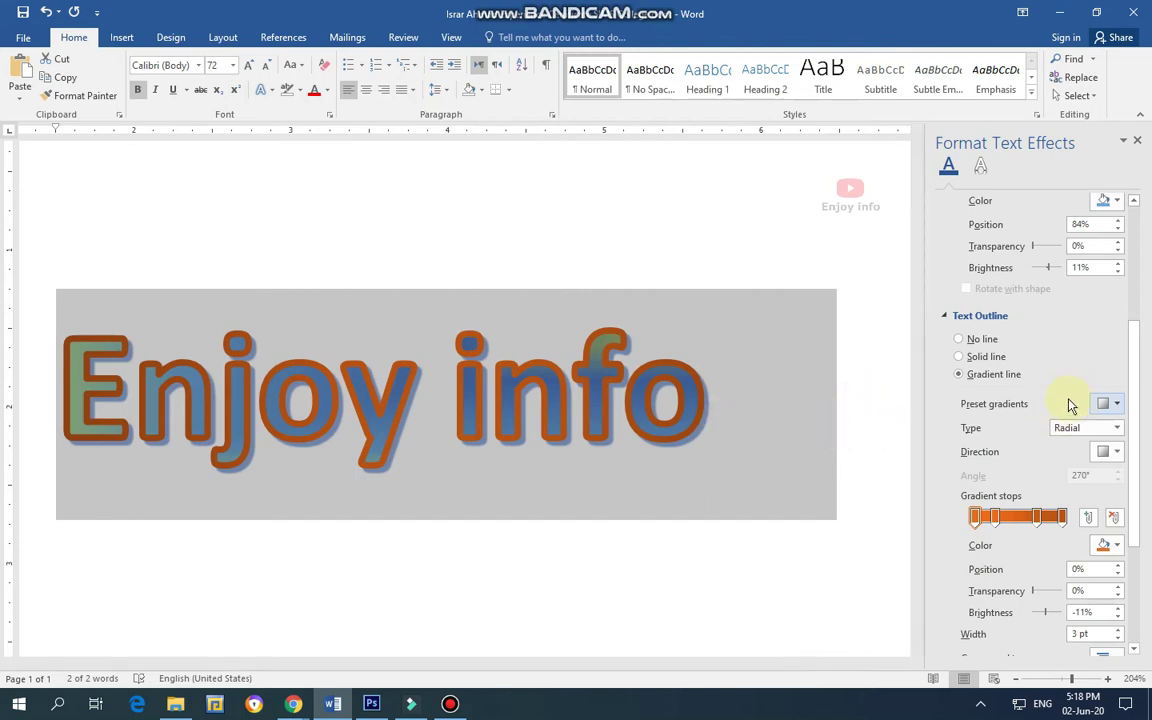
Set the outline gradient Type to Radial after trying Linear and Path
left_click(1117, 430)
left_click(1118, 442)
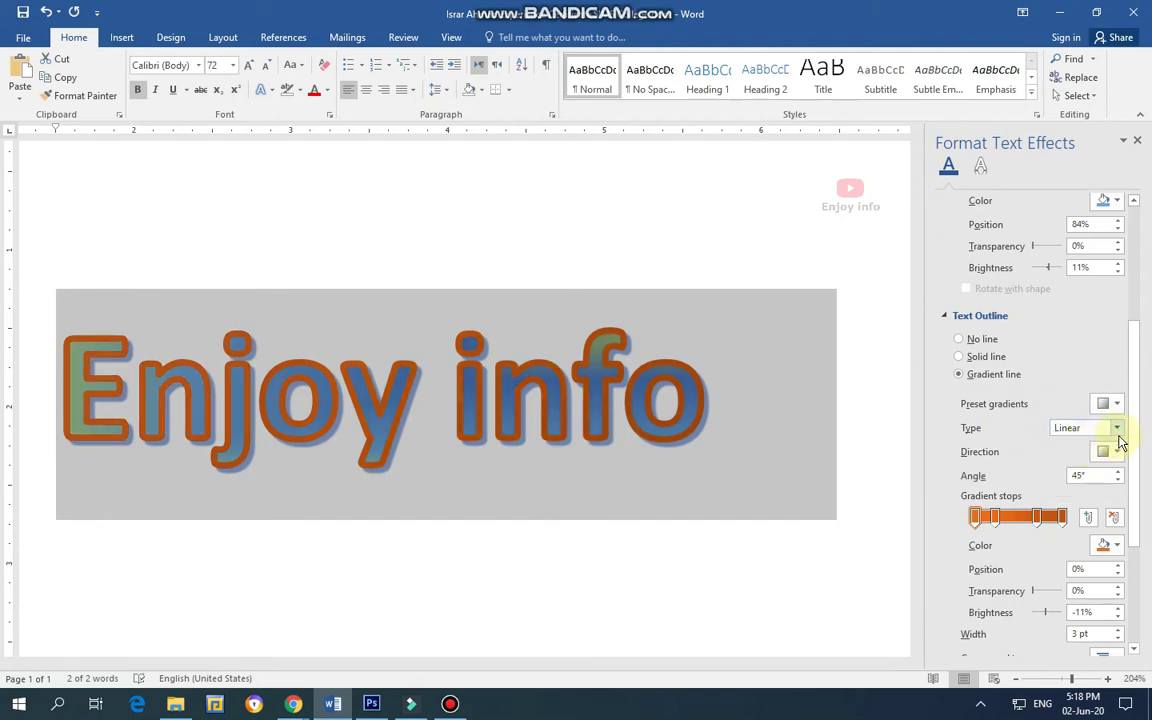
left_click(1118, 430)
left_click(1072, 458)
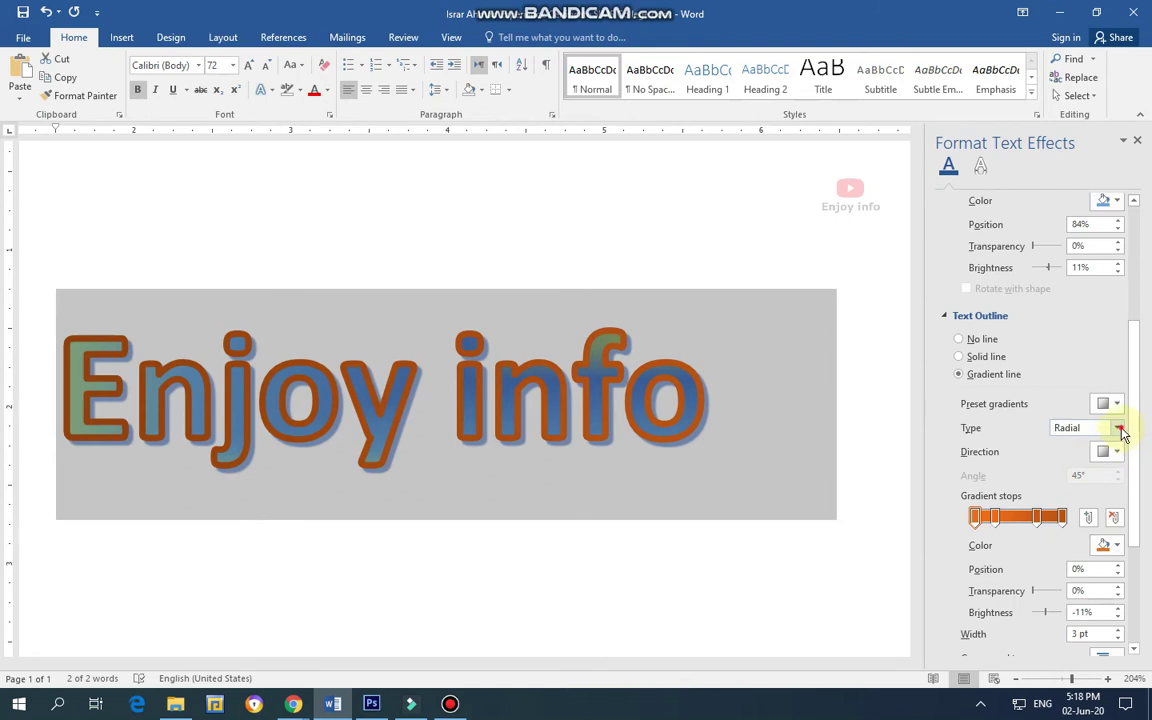
left_click(1121, 430)
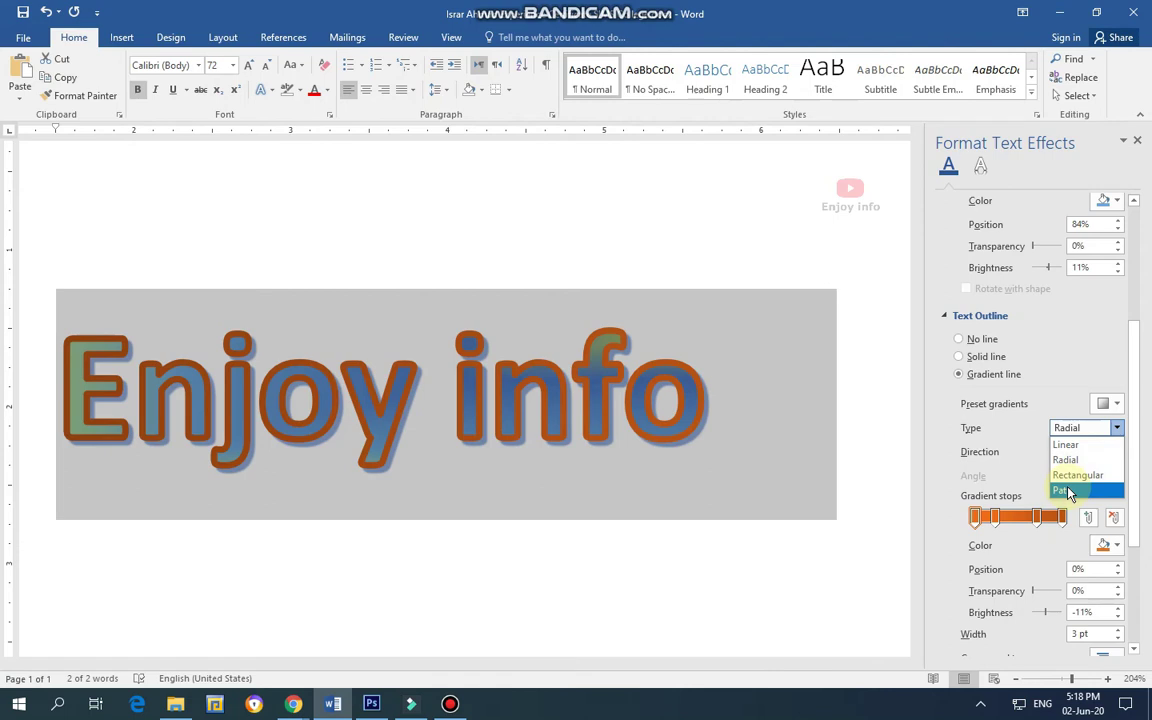
left_click(1068, 491)
left_click(1117, 428)
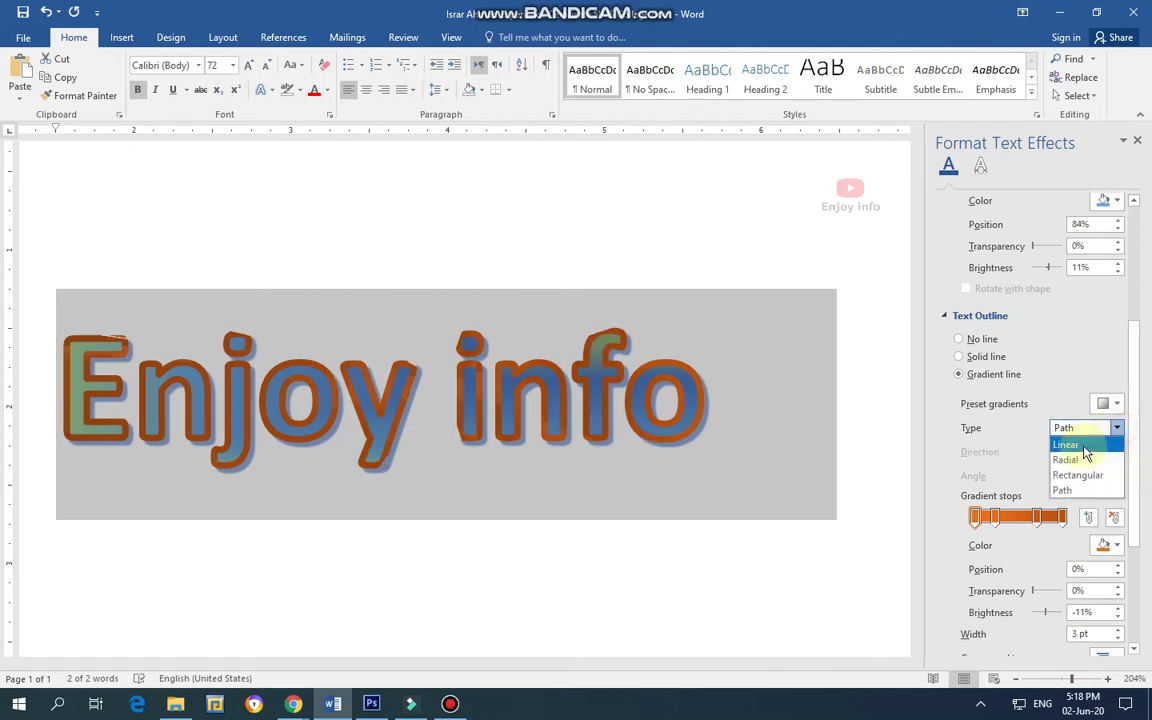
left_click(1068, 459)
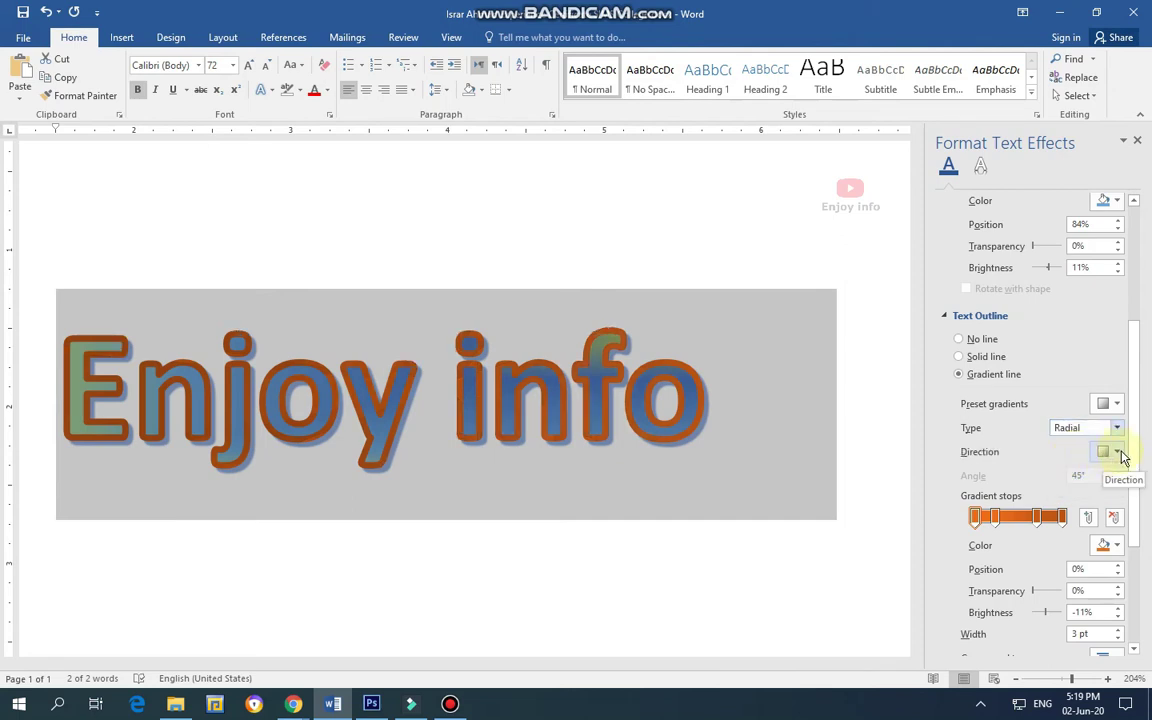
Pick a Direction preset for the radial outline and select its third gradient stop
left_click(1117, 452)
left_click(1030, 482)
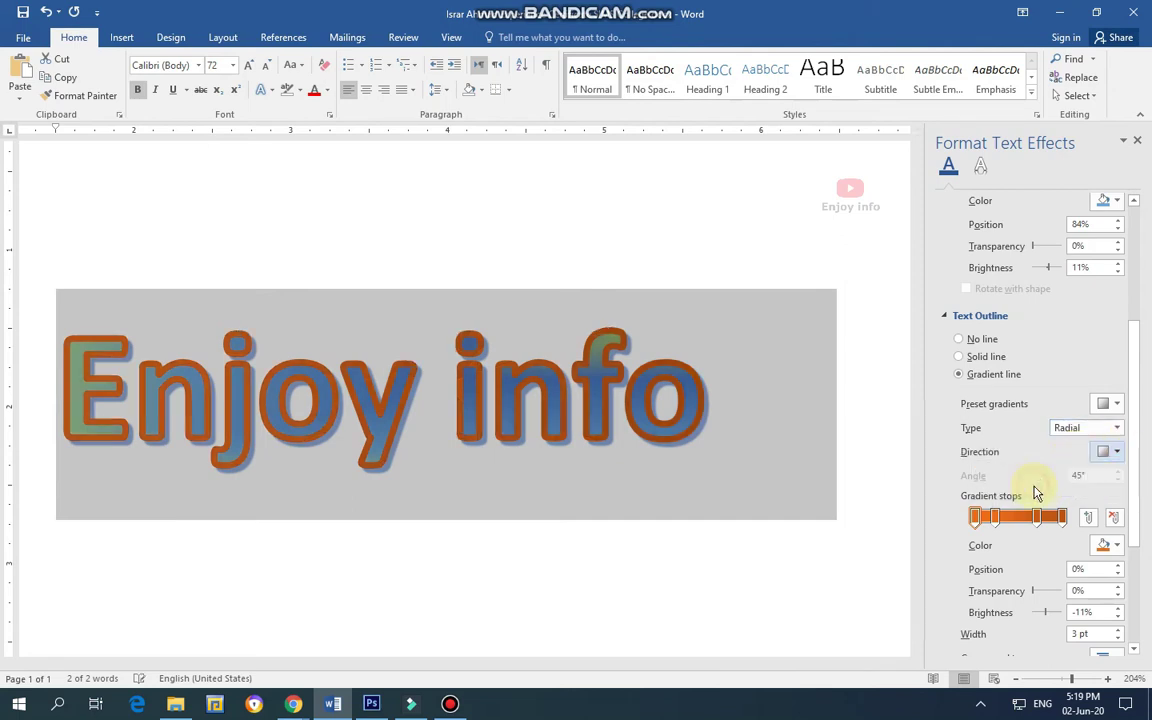
left_click(1117, 452)
left_click(1059, 470)
left_click(1037, 516)
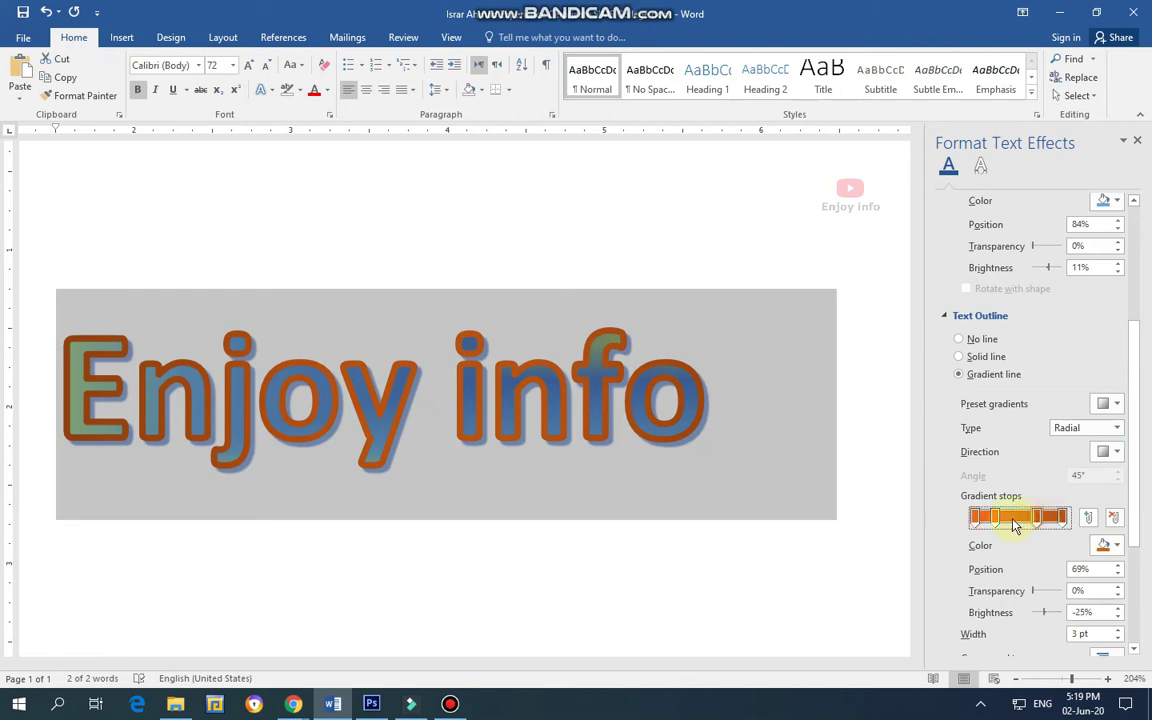
Make the selected outline gradient stop black
left_click(1107, 545)
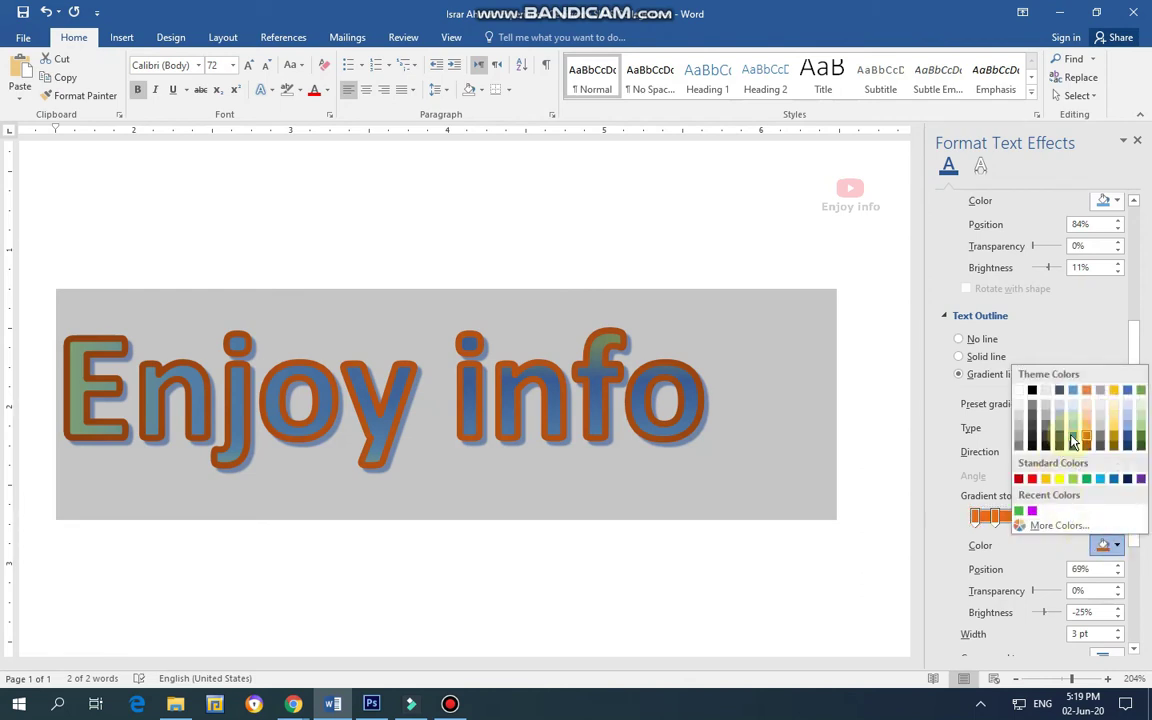
left_click(1073, 437)
left_click(1117, 545)
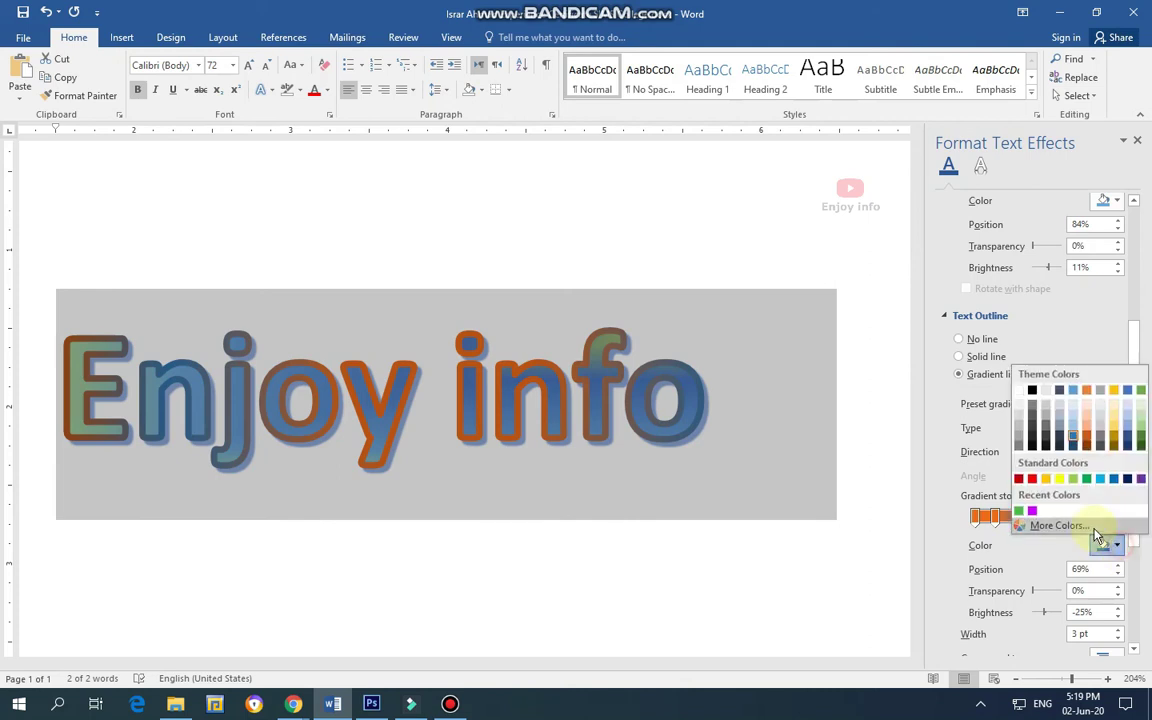
left_click(1034, 391)
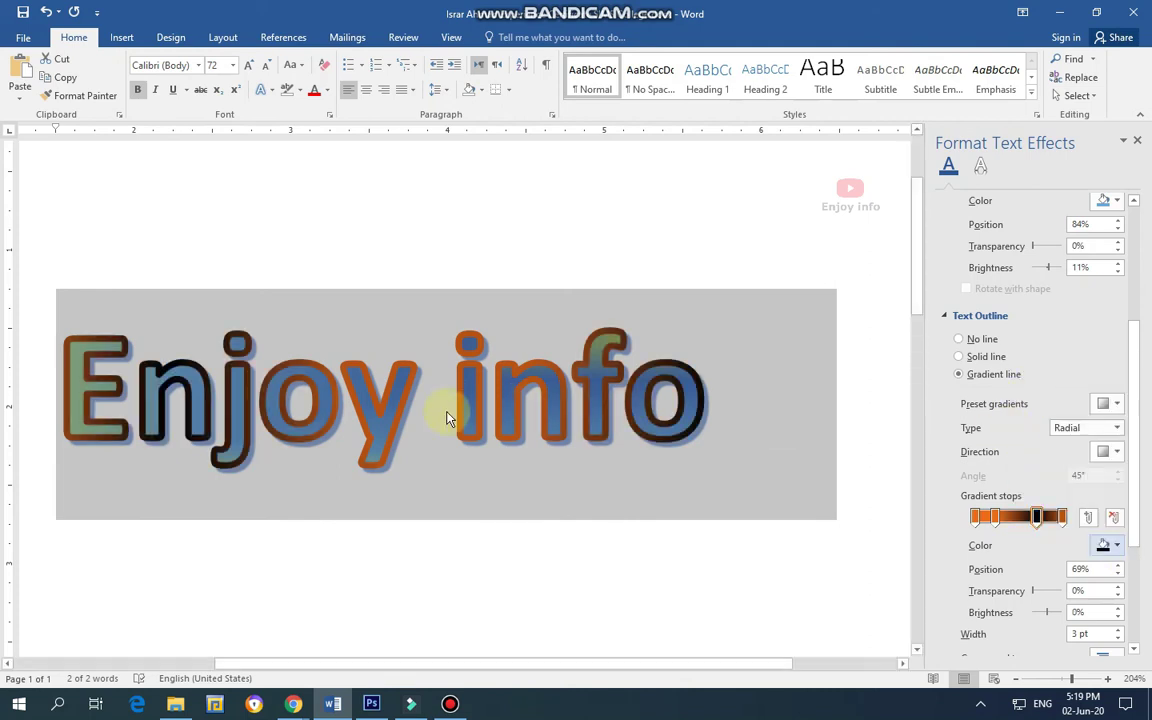
Move the black stop to 81%, with 12% transparency and -38% brightness
mouse_move(762, 468)
scroll(1104, 540, "down", 3)
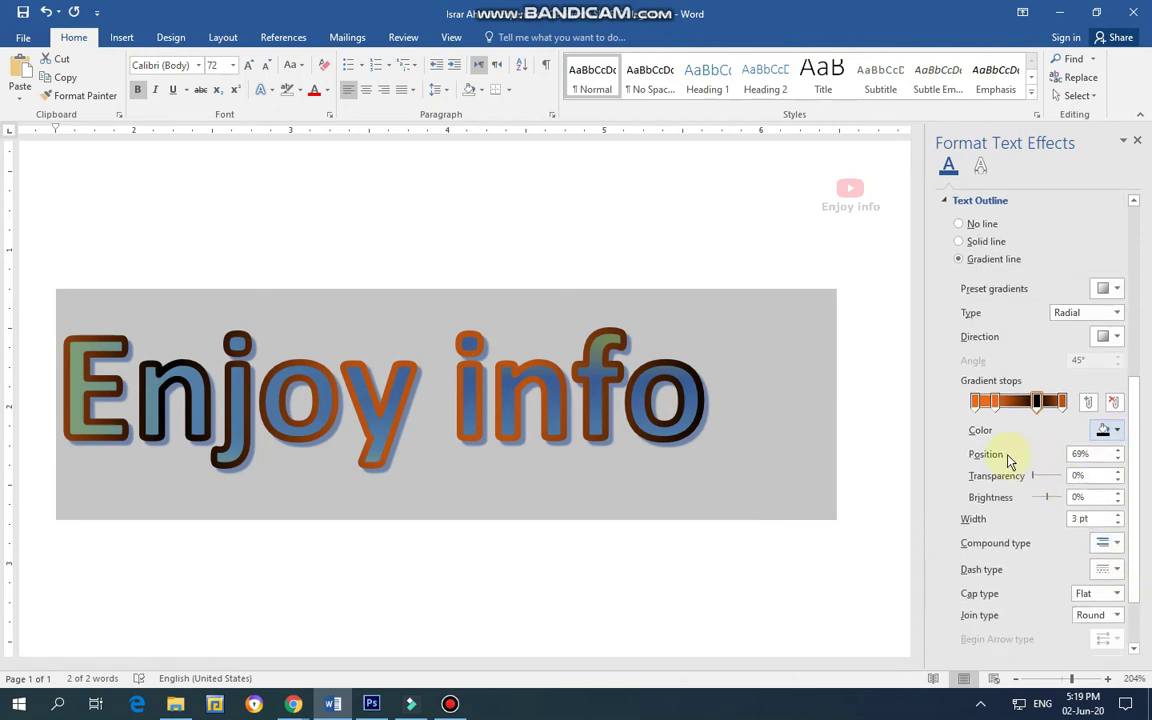
left_click(1119, 451)
left_click(1119, 451)
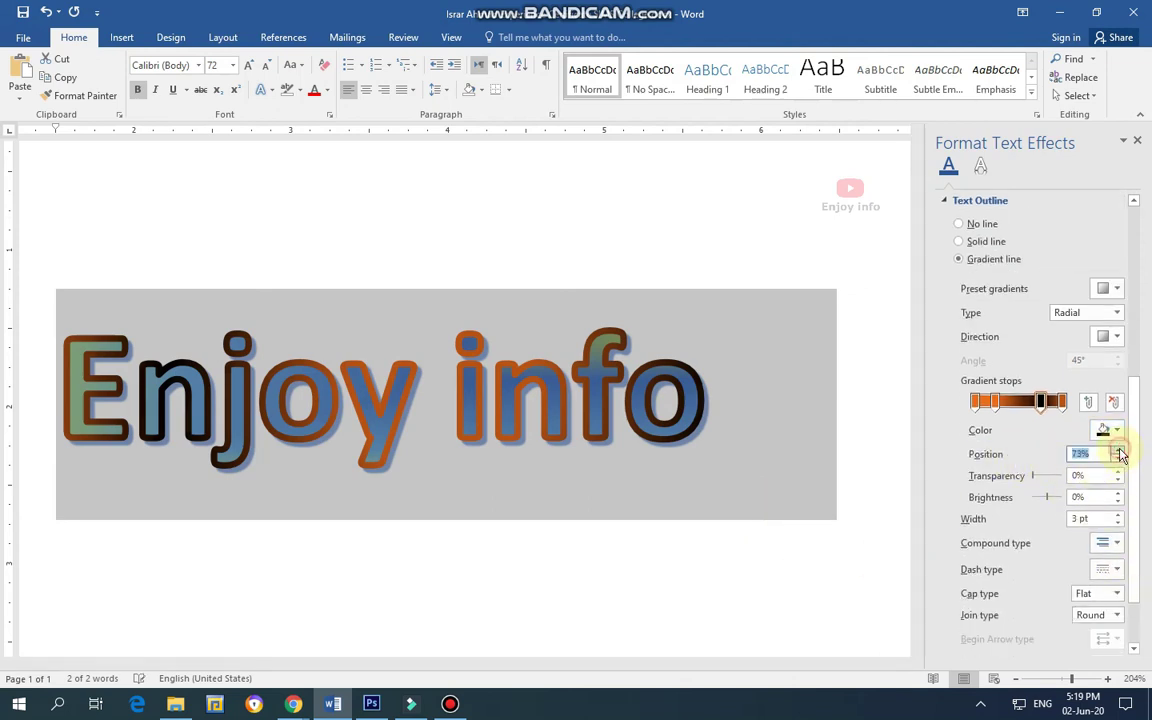
left_click(1119, 451)
left_click(1118, 452)
left_click(1117, 452)
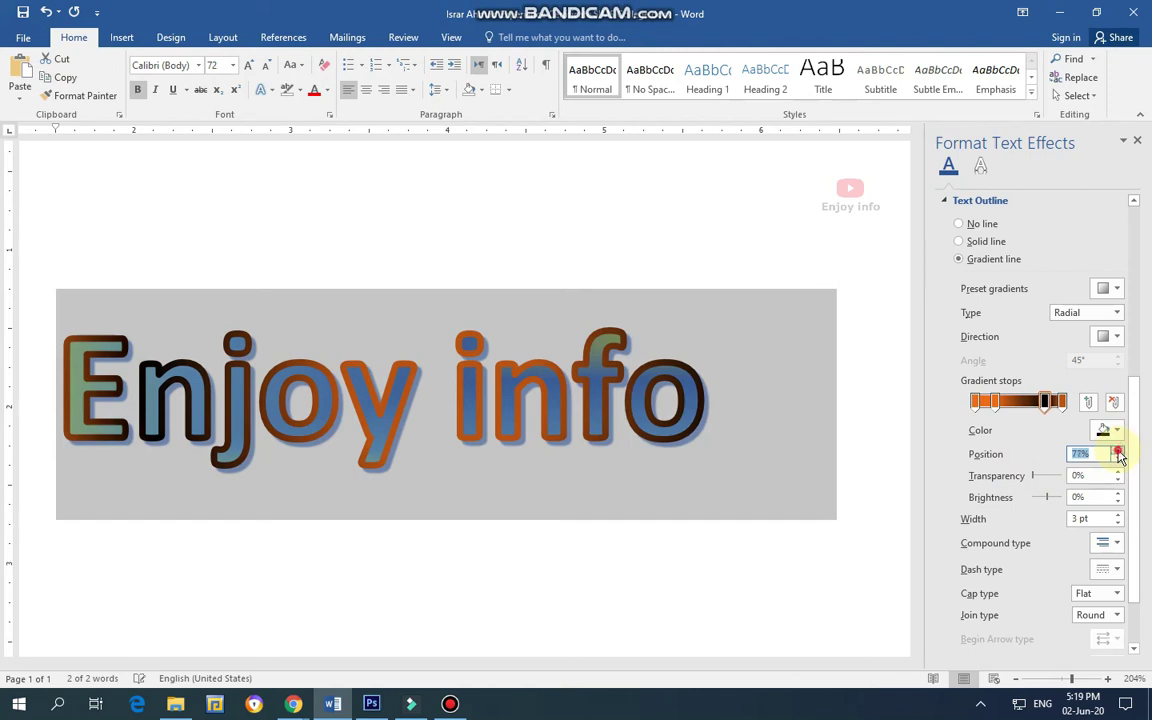
left_click(1119, 451)
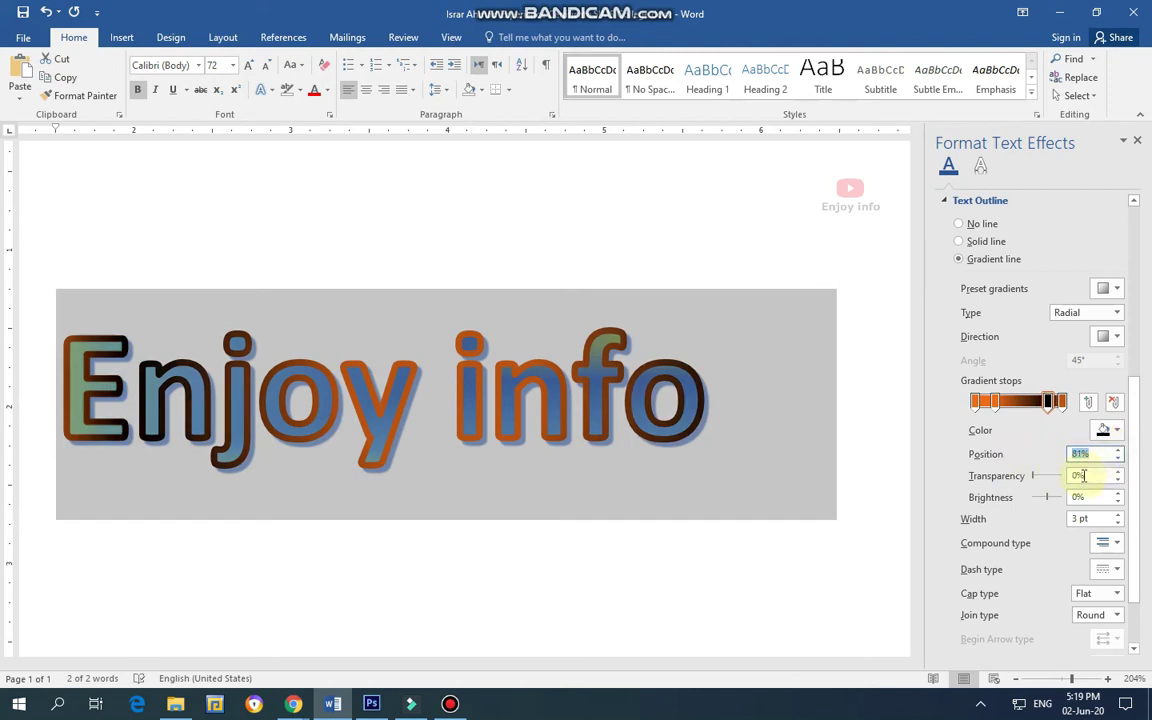
mouse_move(1032, 477)
left_mouse_down()
mouse_move(1077, 489)
mouse_move(1008, 485)
mouse_move(1070, 490)
mouse_move(1010, 503)
mouse_move(1077, 510)
mouse_move(1039, 504)
left_mouse_up()
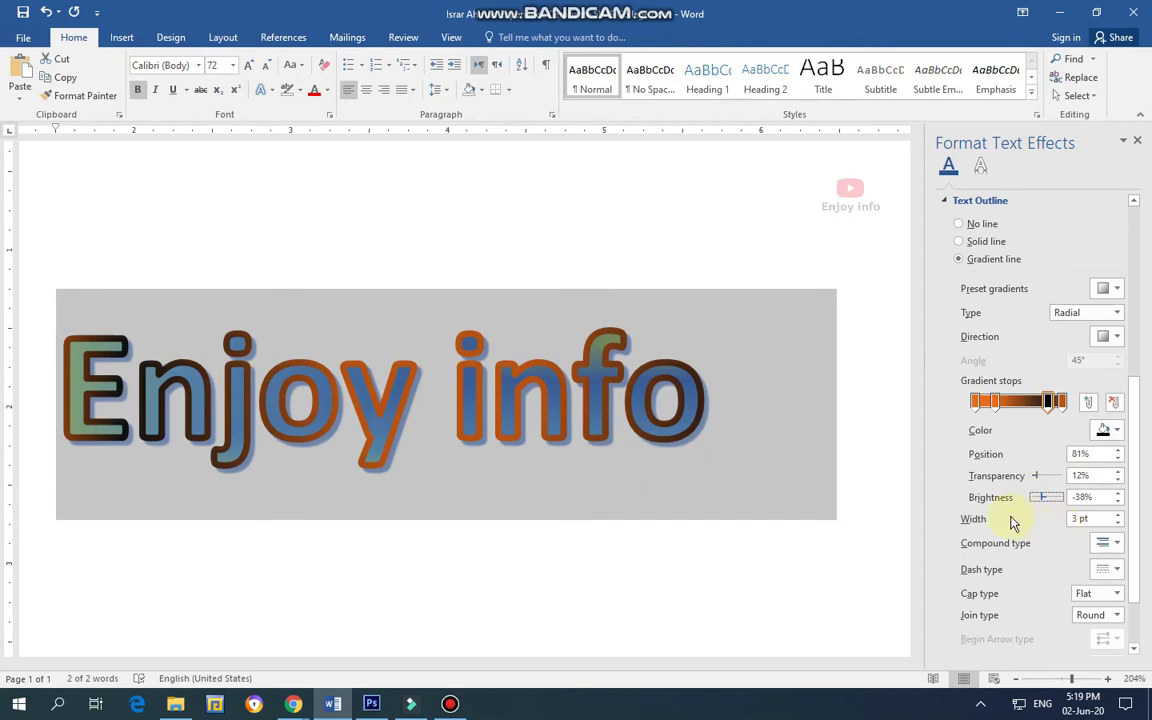
Set the outline Width to 3.75 pt
left_click(1118, 515)
left_click(1118, 515)
left_click(1118, 515)
left_click(1118, 515)
left_click(1118, 515)
left_click(1118, 515)
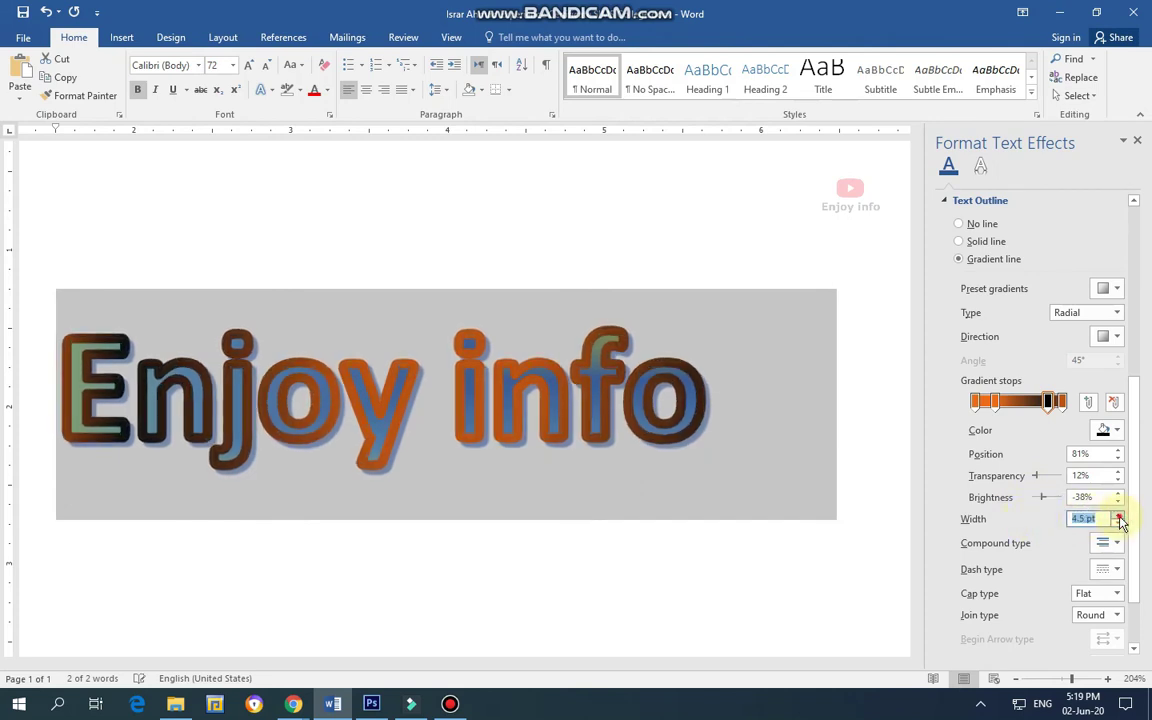
left_click(1118, 515)
left_click(1118, 515)
left_click(1118, 515)
left_click(1118, 515)
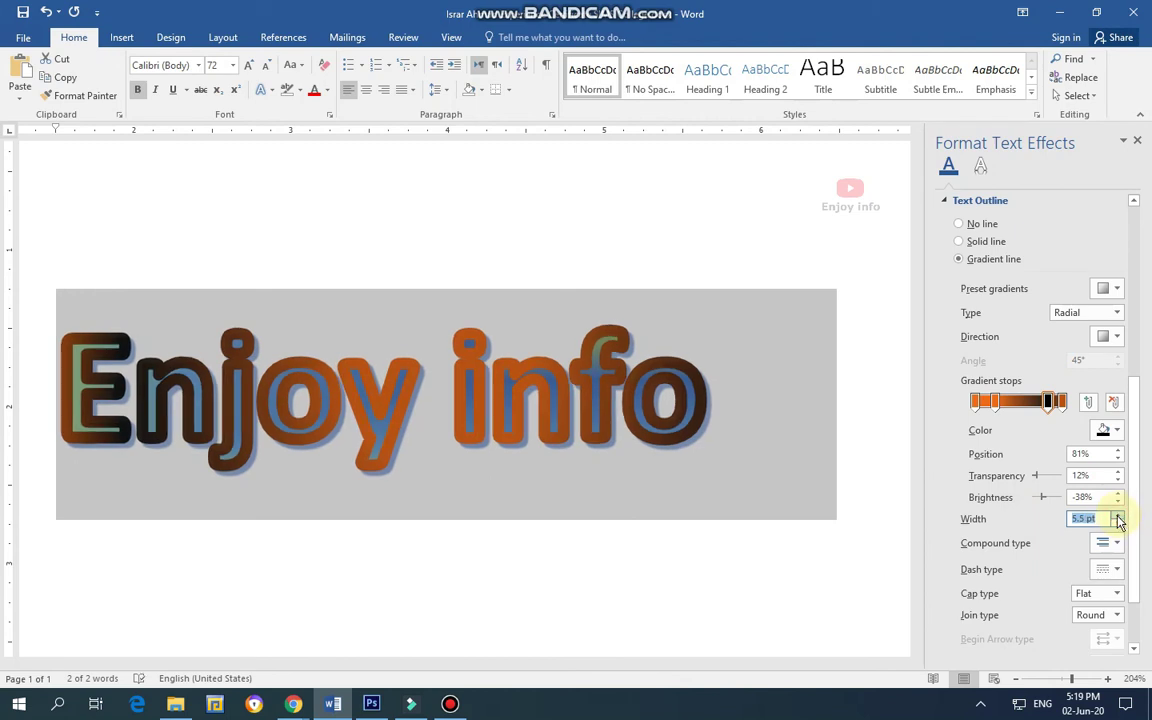
left_click(1118, 517)
left_click(1119, 523)
left_click(1119, 523)
left_click(1119, 523)
left_click(1119, 523)
left_click(1119, 523)
left_click(1119, 523)
left_click(1119, 523)
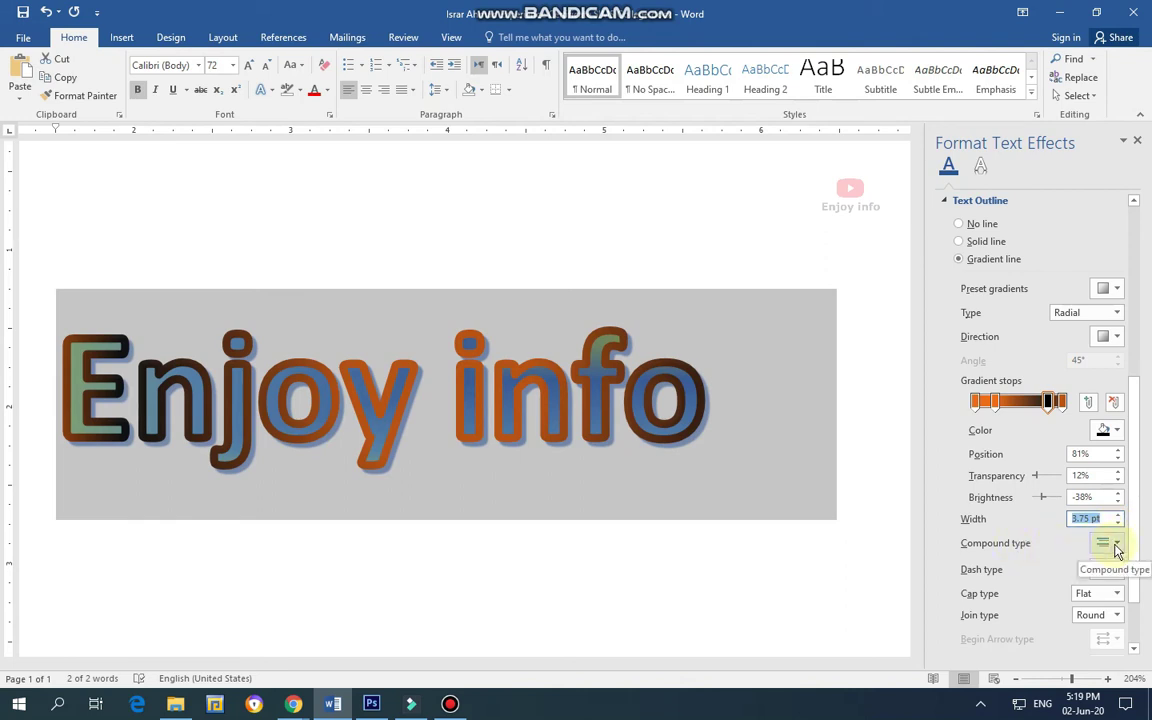
Choose a multi-line option from the outline's Compound type list
left_click(1117, 549)
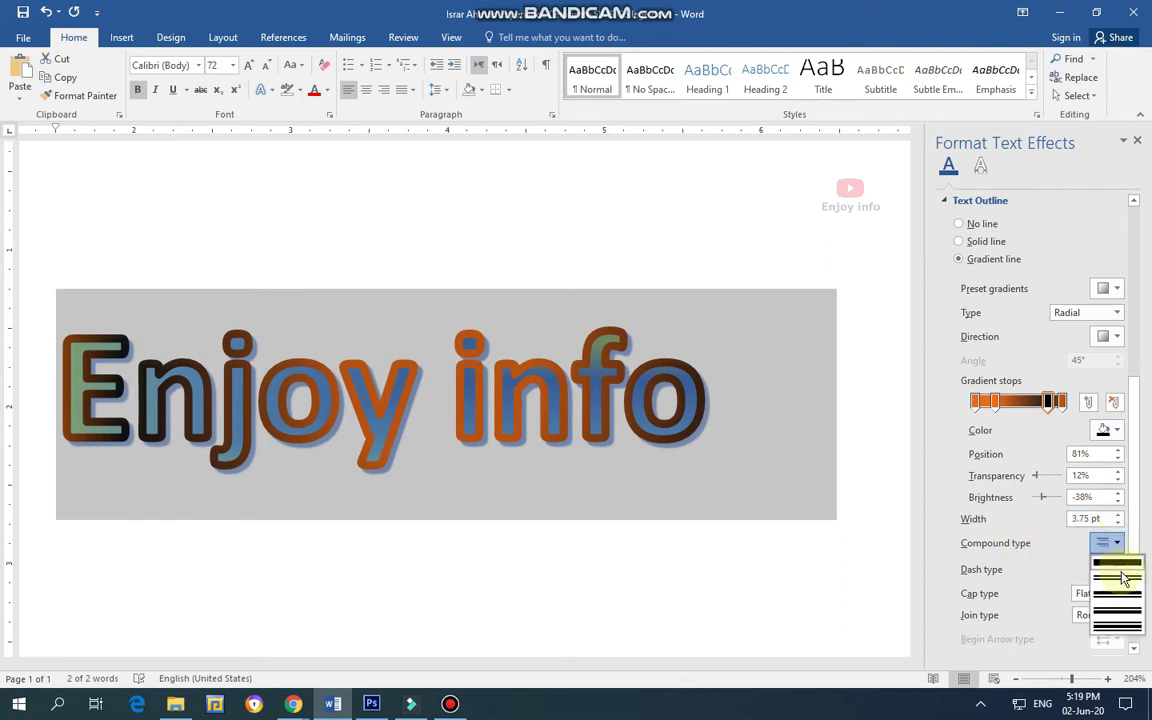
left_click(1122, 588)
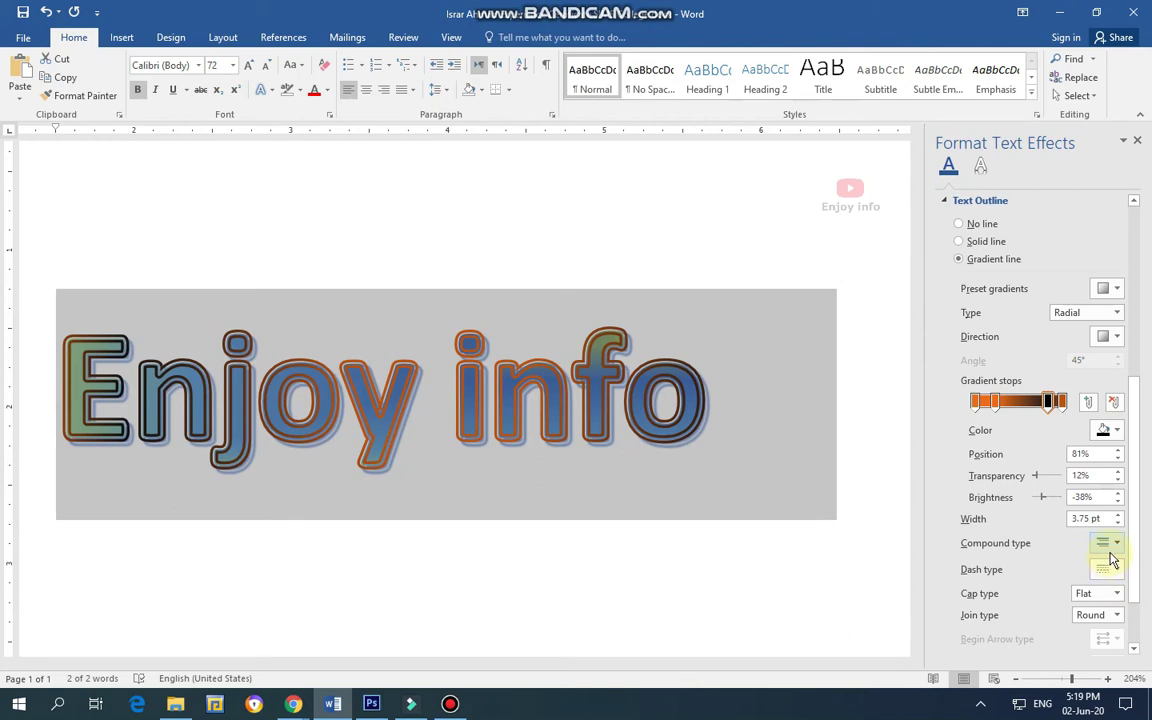
left_click(1120, 545)
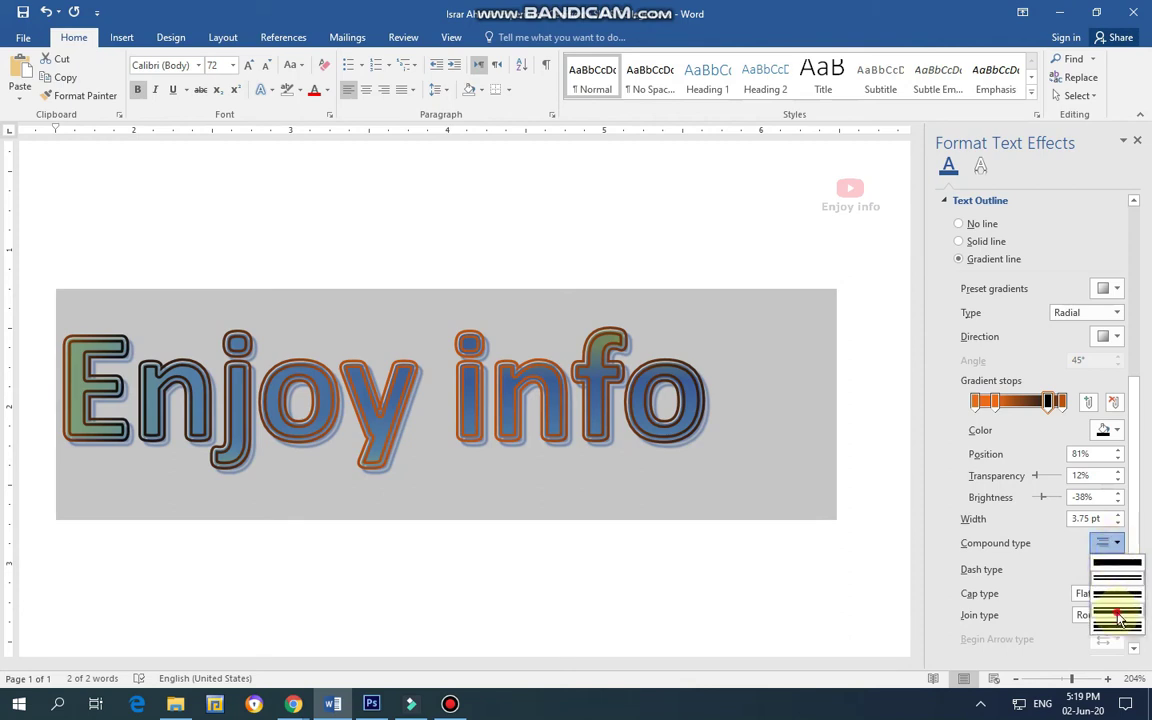
left_click(1125, 590)
left_click(1120, 542)
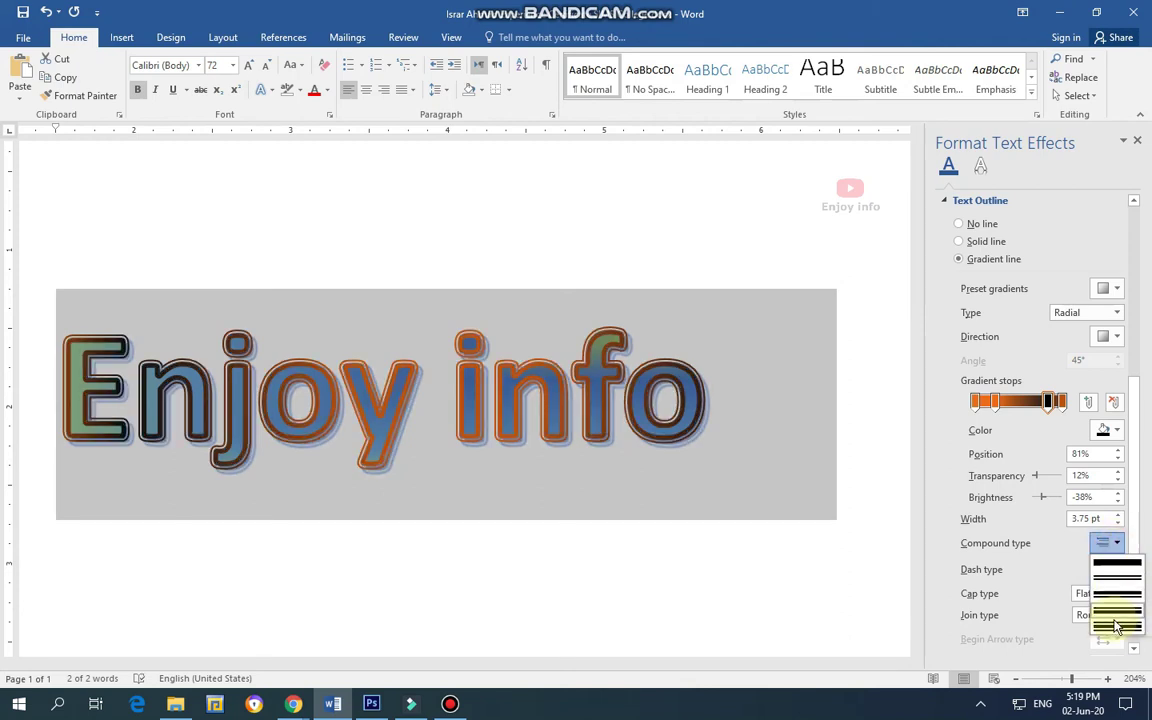
left_click(1115, 615)
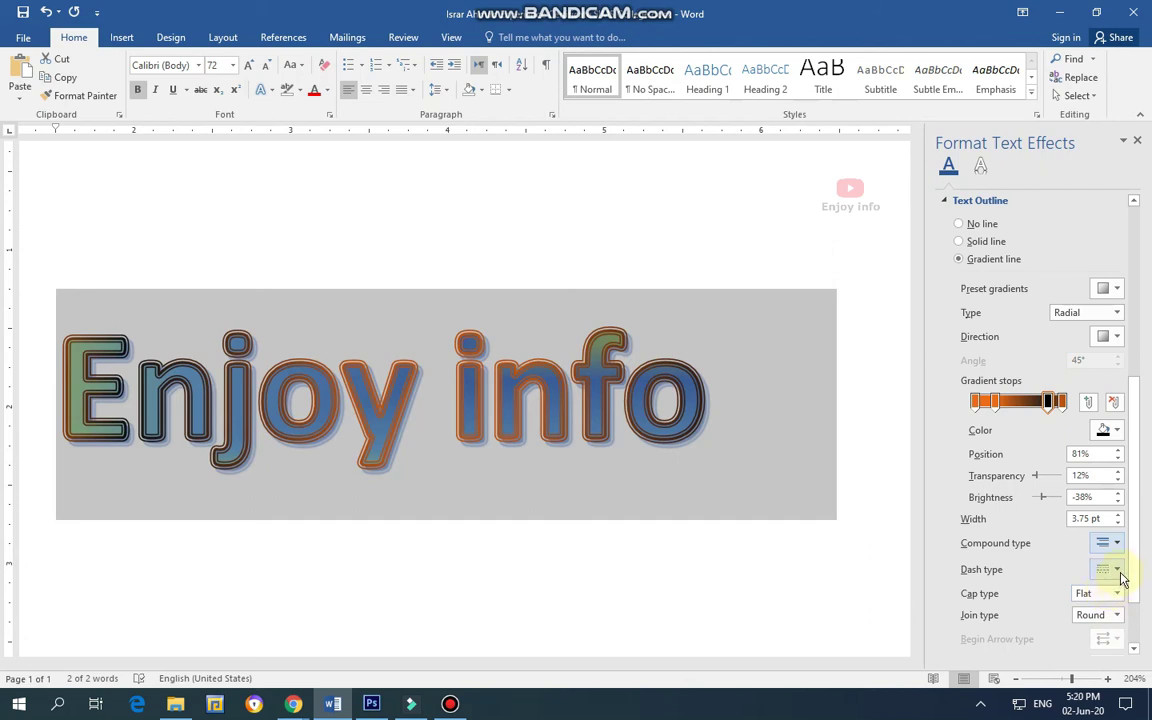
Give the 'Enjoy info' outline a dashed pattern
left_click(1118, 569)
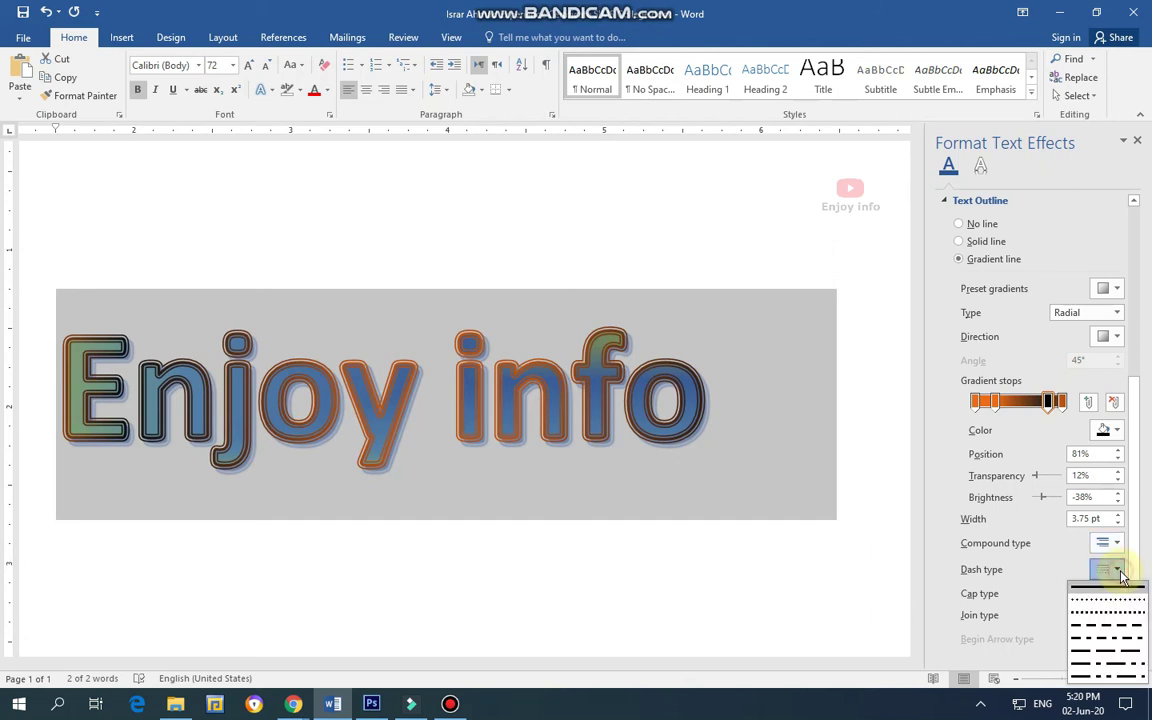
left_click(1113, 596)
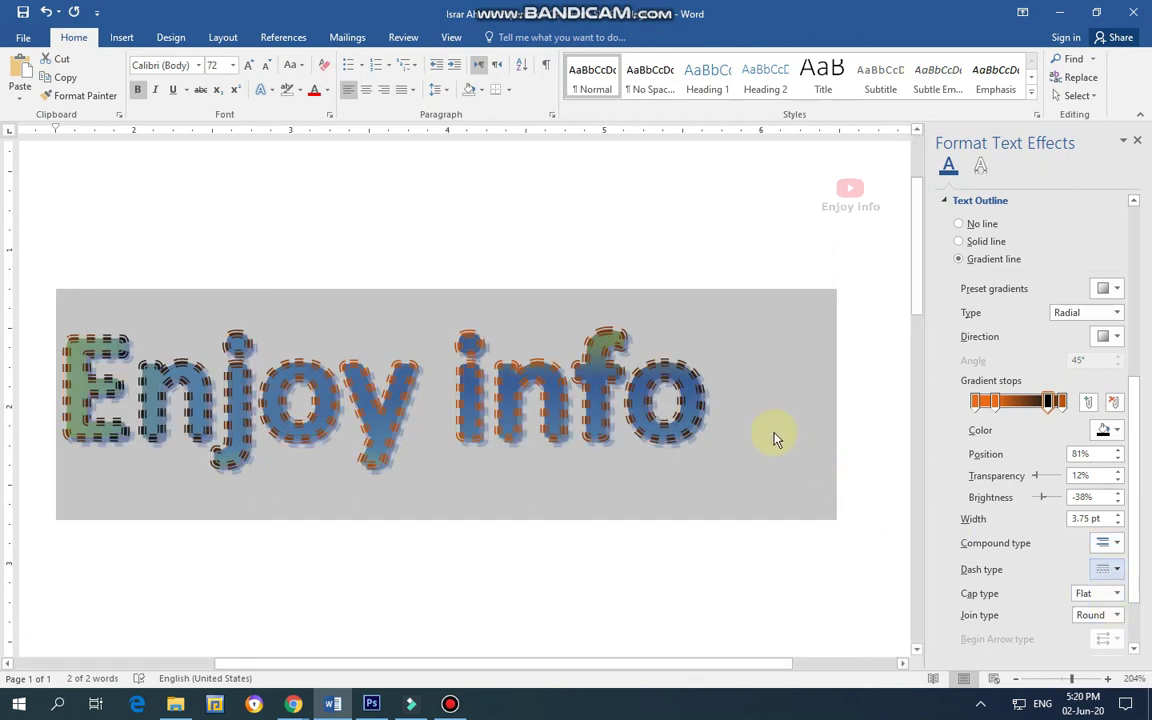
left_click(1120, 571)
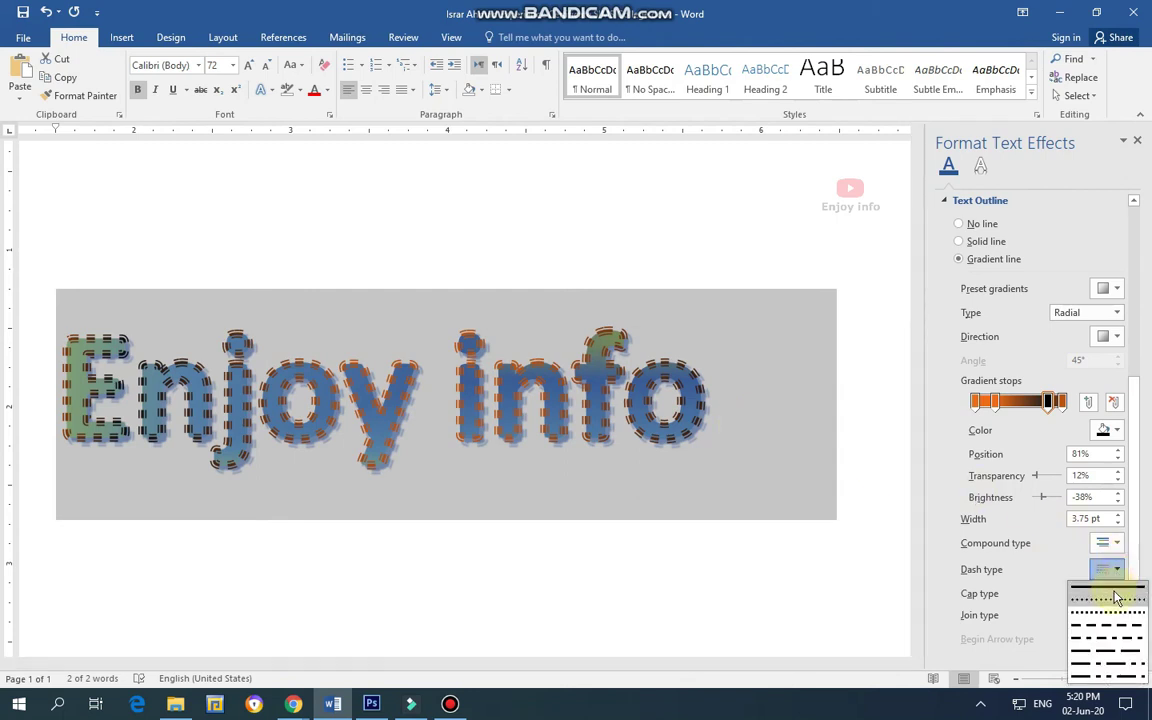
left_click(1105, 653)
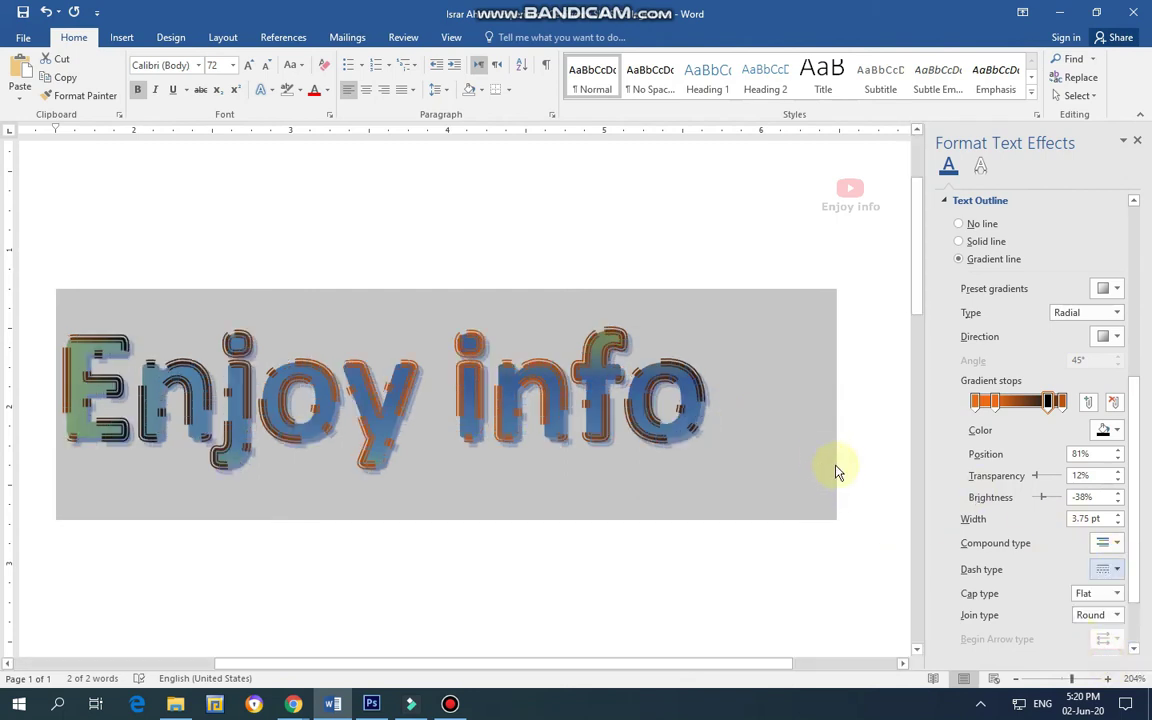
Set the outline cap type, trying square and round before flat
left_click(1117, 594)
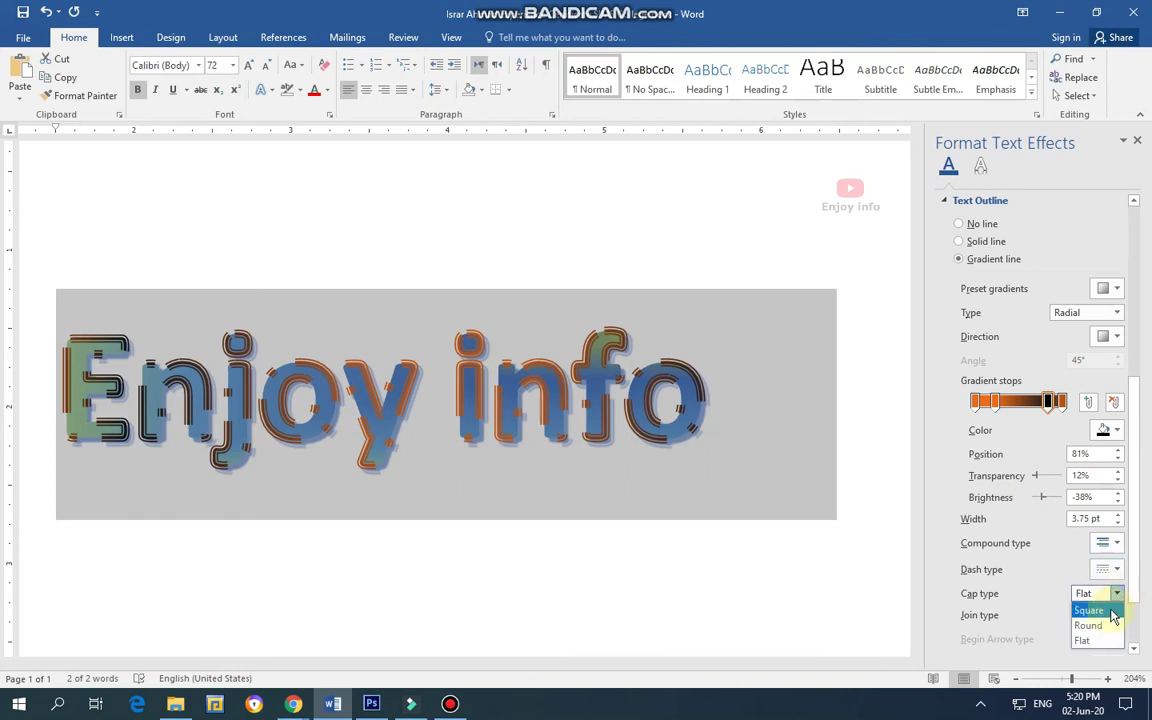
left_click(1090, 611)
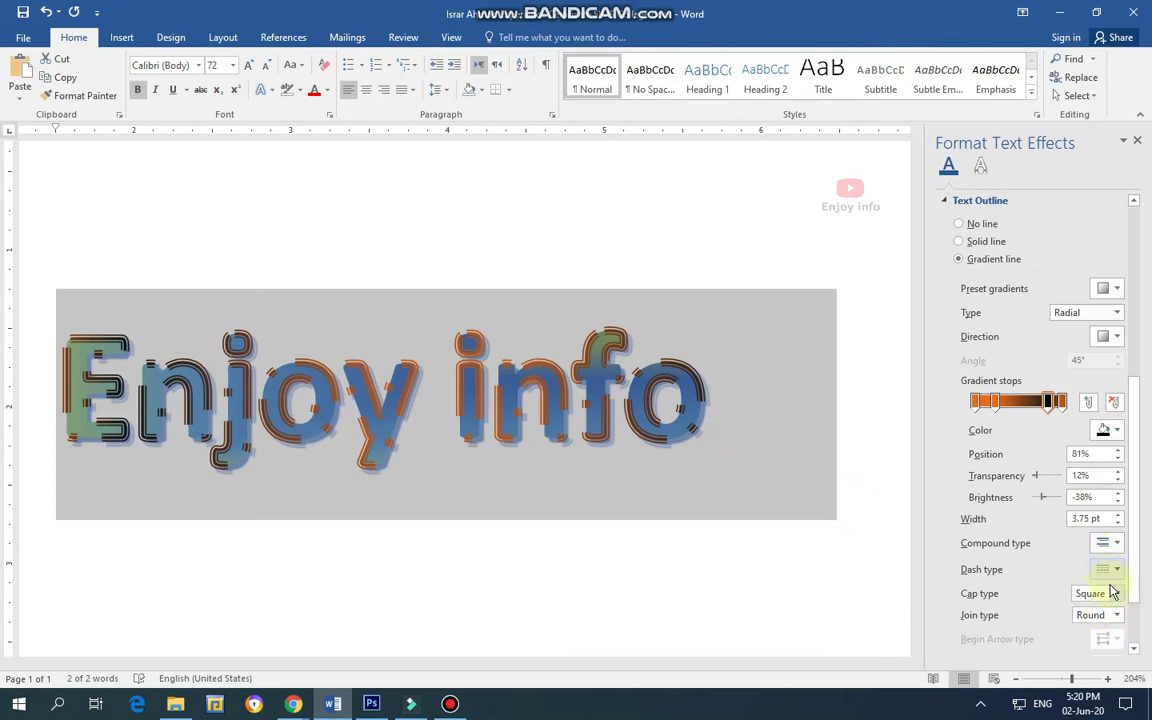
left_click(1117, 594)
left_click(1088, 624)
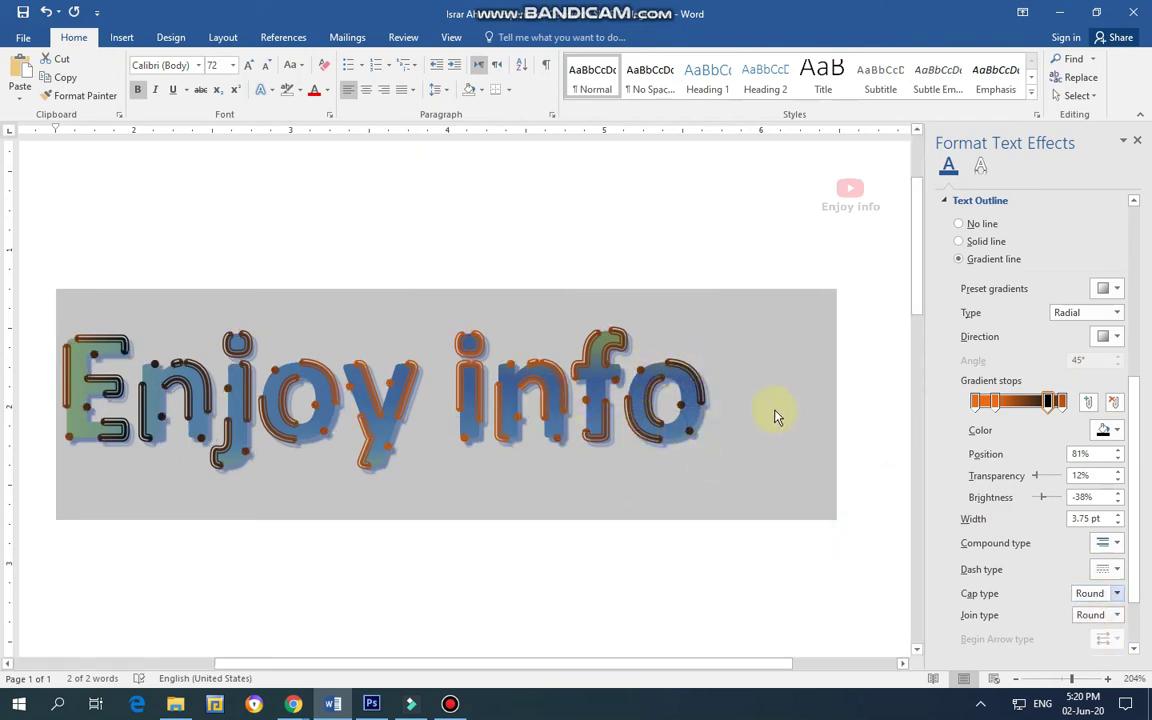
left_click(1118, 594)
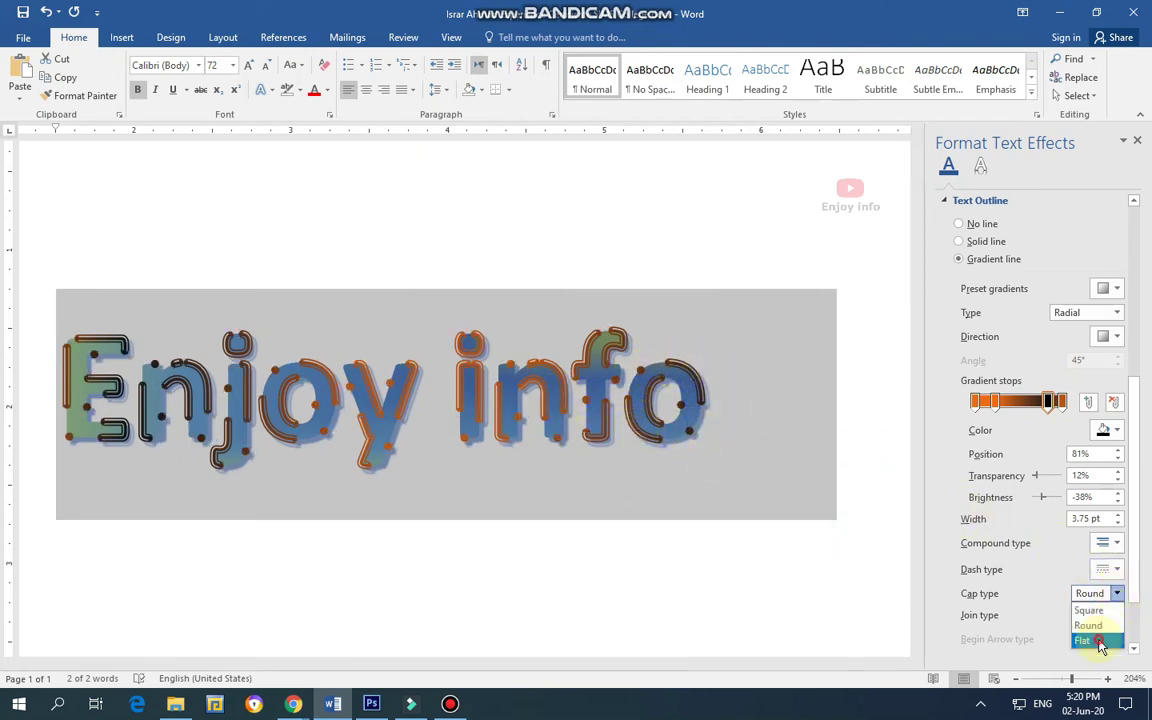
left_click(1088, 637)
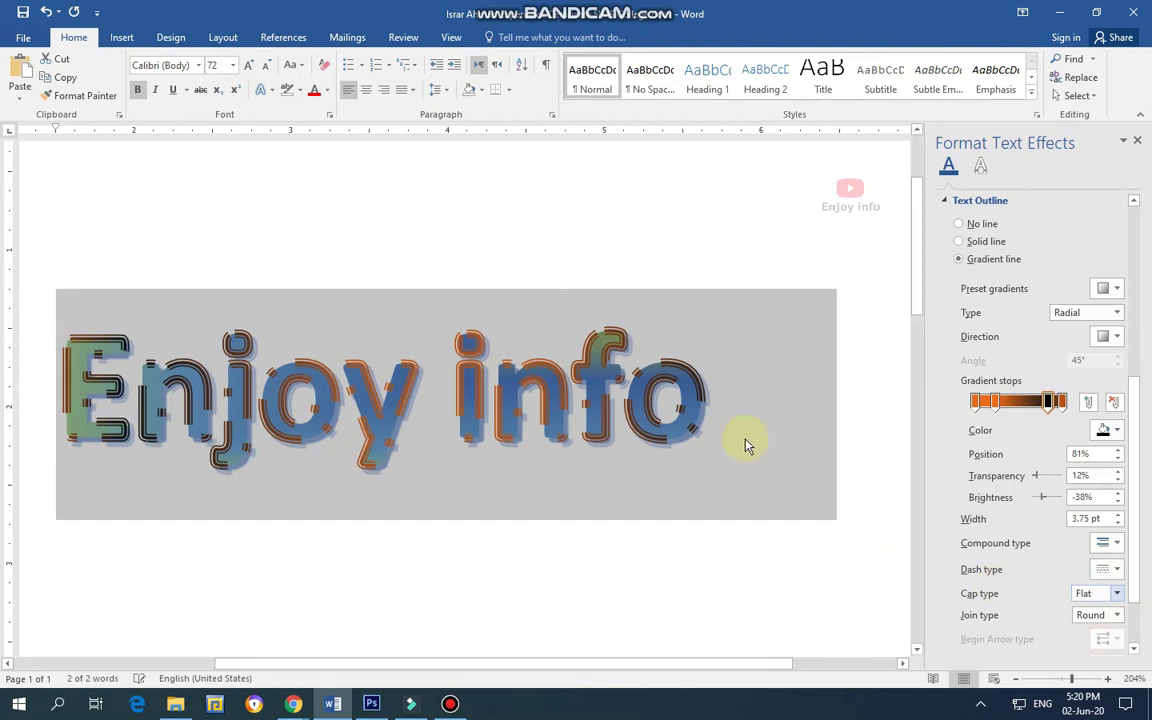
Deselect to view the result, then reselect the 'Enjoy info' text
left_click(733, 262)
left_click_drag(518, 668, 645, 679)
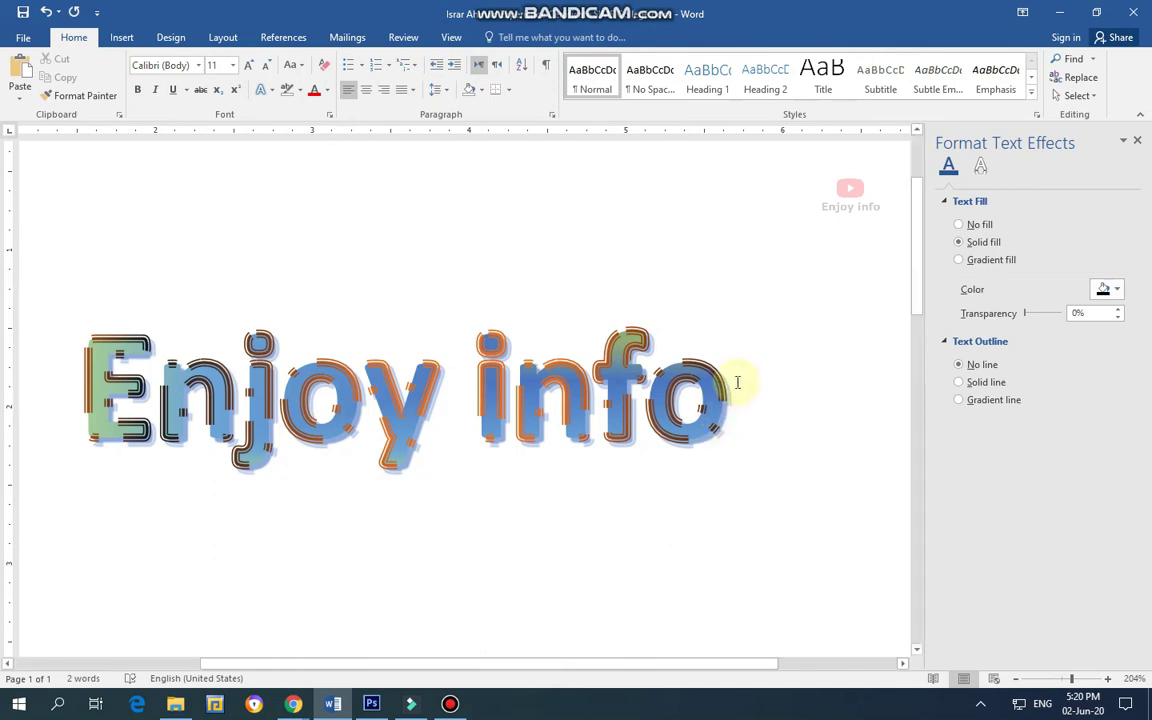
mouse_move(773, 388)
left_mouse_down()
mouse_move(333, 435)
mouse_move(97, 438)
left_mouse_up()
Set the outline Cap type to Round
scroll(1103, 535, "down", 2)
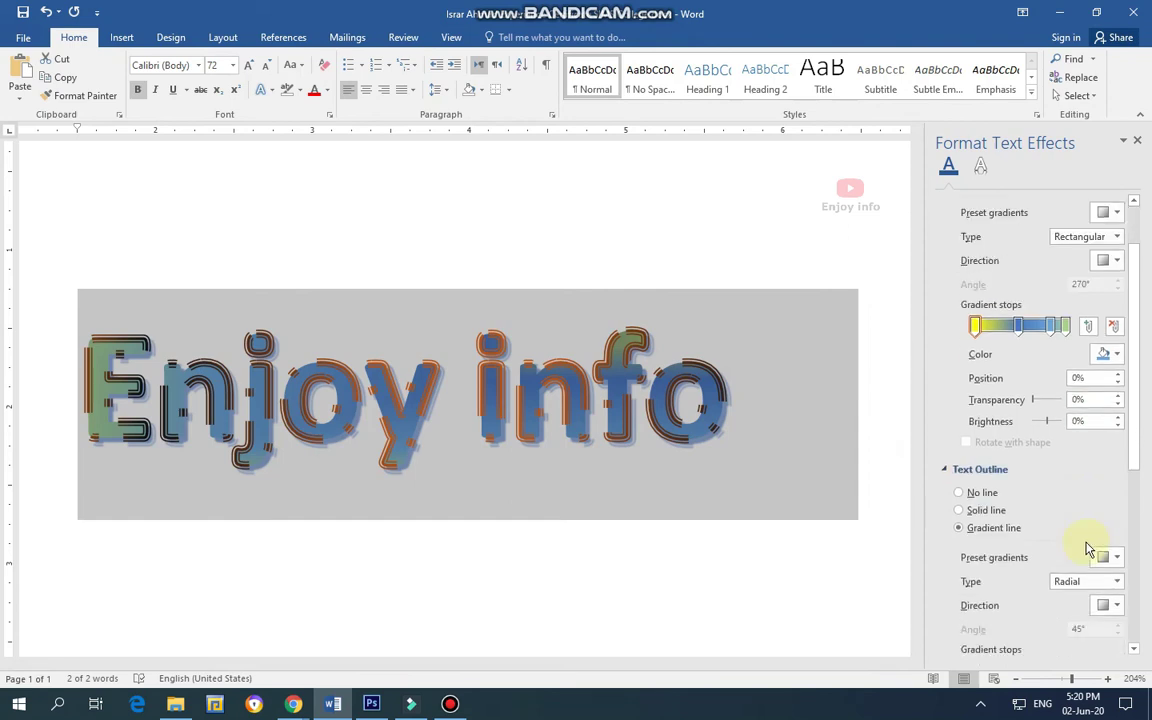
scroll(1090, 538, "down", 3)
scroll(1085, 535, "down", 2)
scroll(1090, 560, "down", 3)
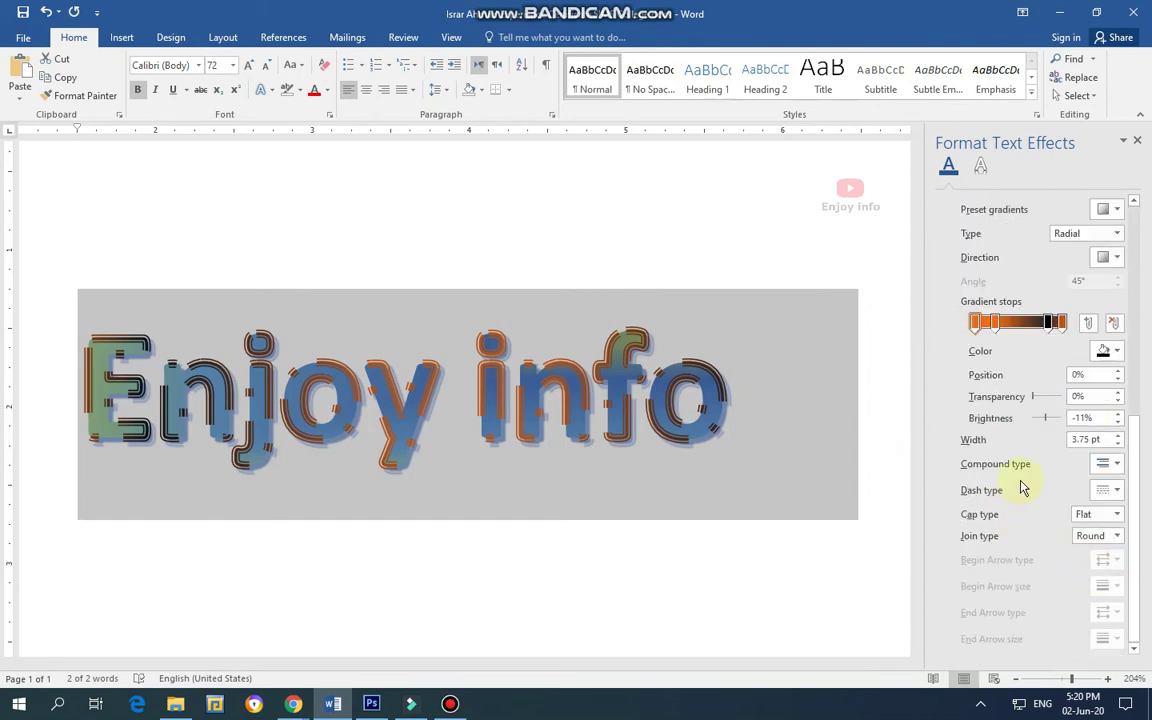
left_click(1117, 536)
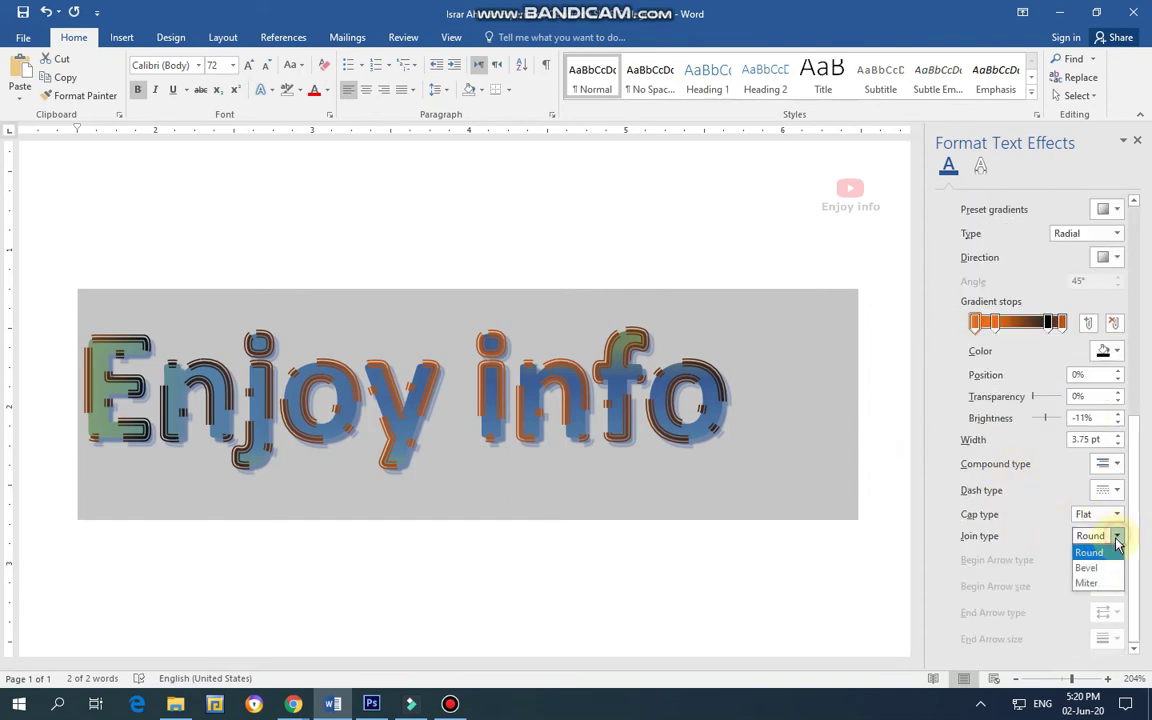
left_click(1100, 582)
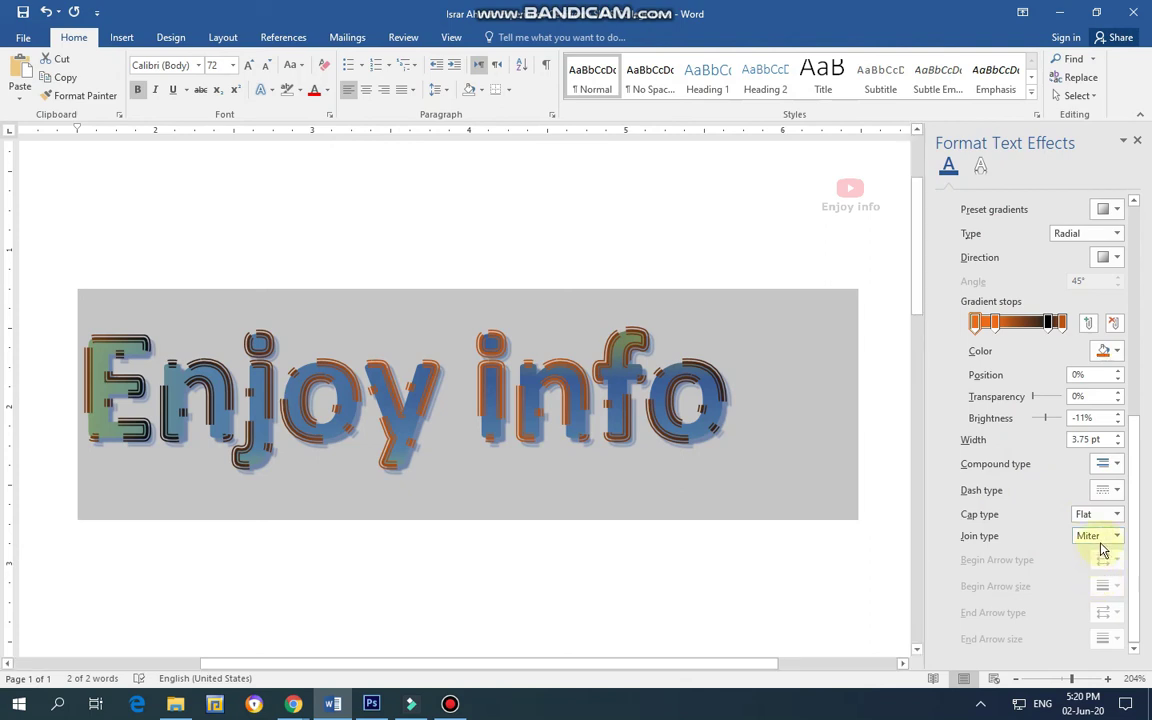
left_click(1108, 538)
left_click(1108, 538)
left_click(1117, 514)
left_click(1095, 544)
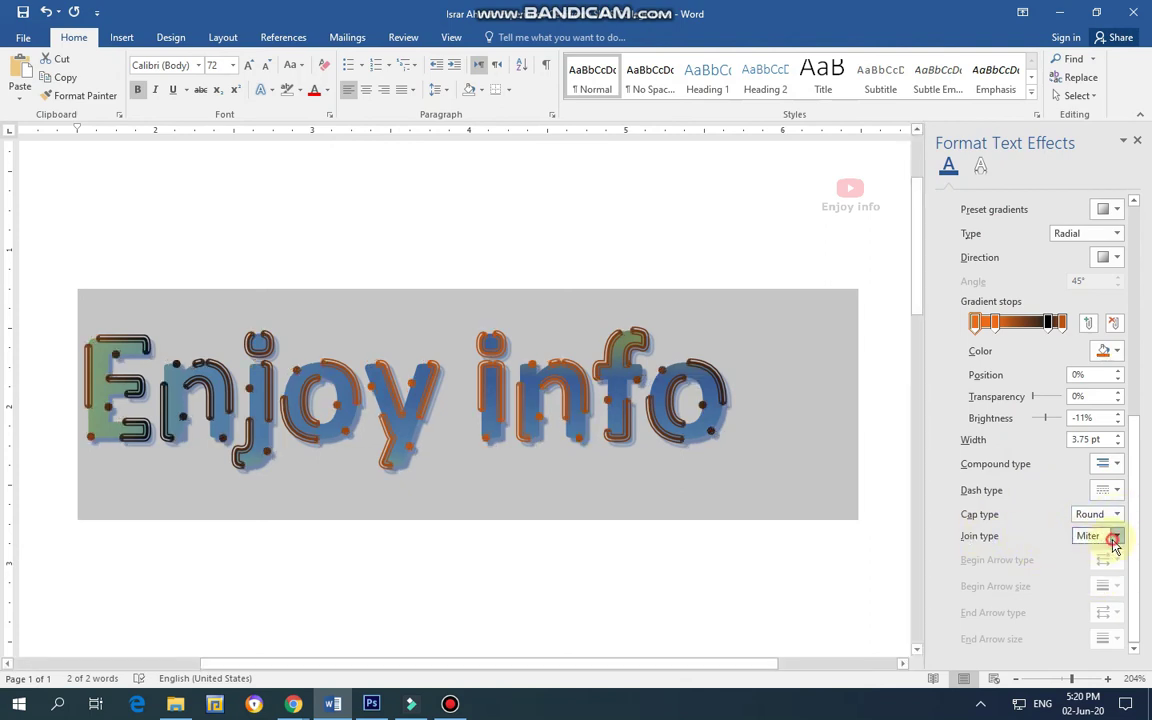
Set the outline Join type to Bevel, then deselect the text
left_click(1117, 536)
left_click(1100, 548)
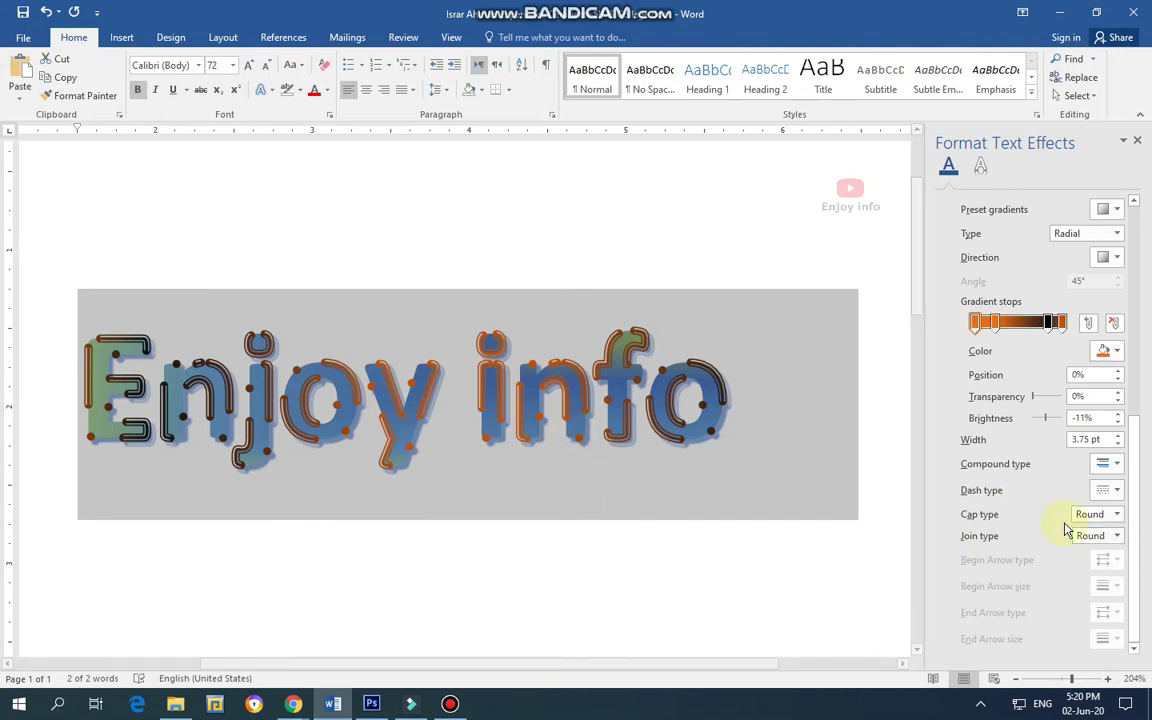
left_click(1117, 536)
left_click(1100, 568)
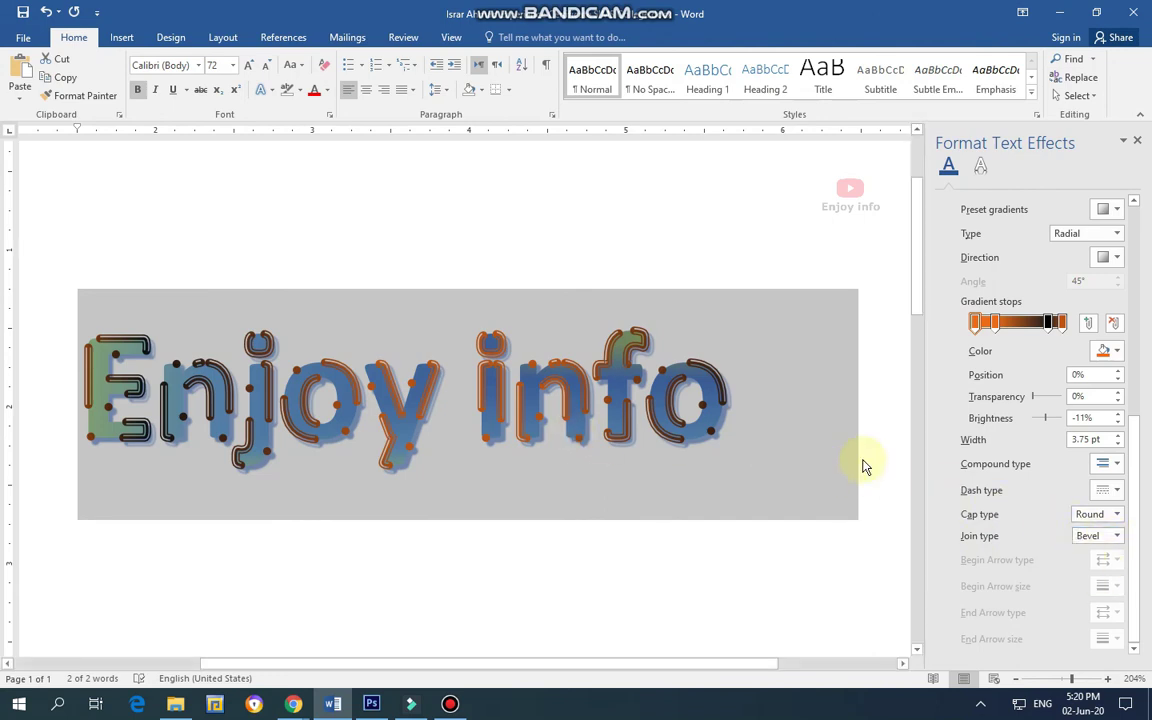
scroll(1080, 514, "up", 5)
scroll(1062, 500, "down", 3)
scroll(1041, 520, "down", 1)
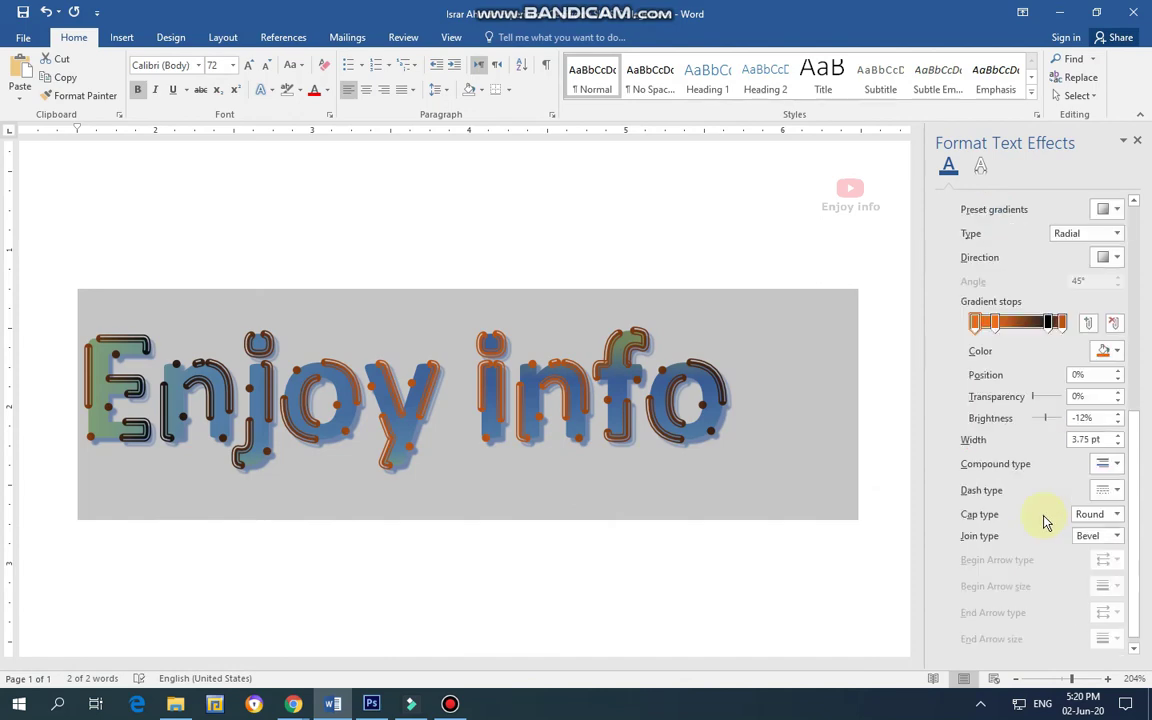
scroll(1041, 514, "up", 2)
scroll(1041, 514, "up", 3)
scroll(890, 455, "up", 1)
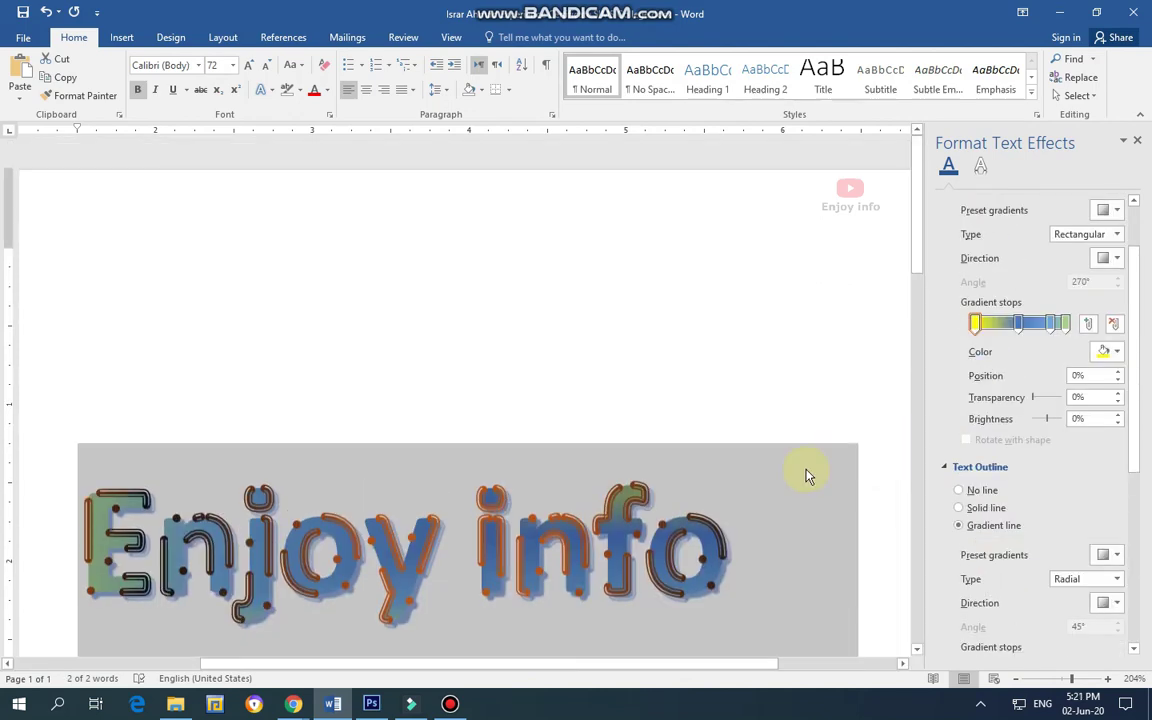
scroll(815, 470, "down", 3)
scroll(818, 468, "down", 1)
left_click(776, 449)
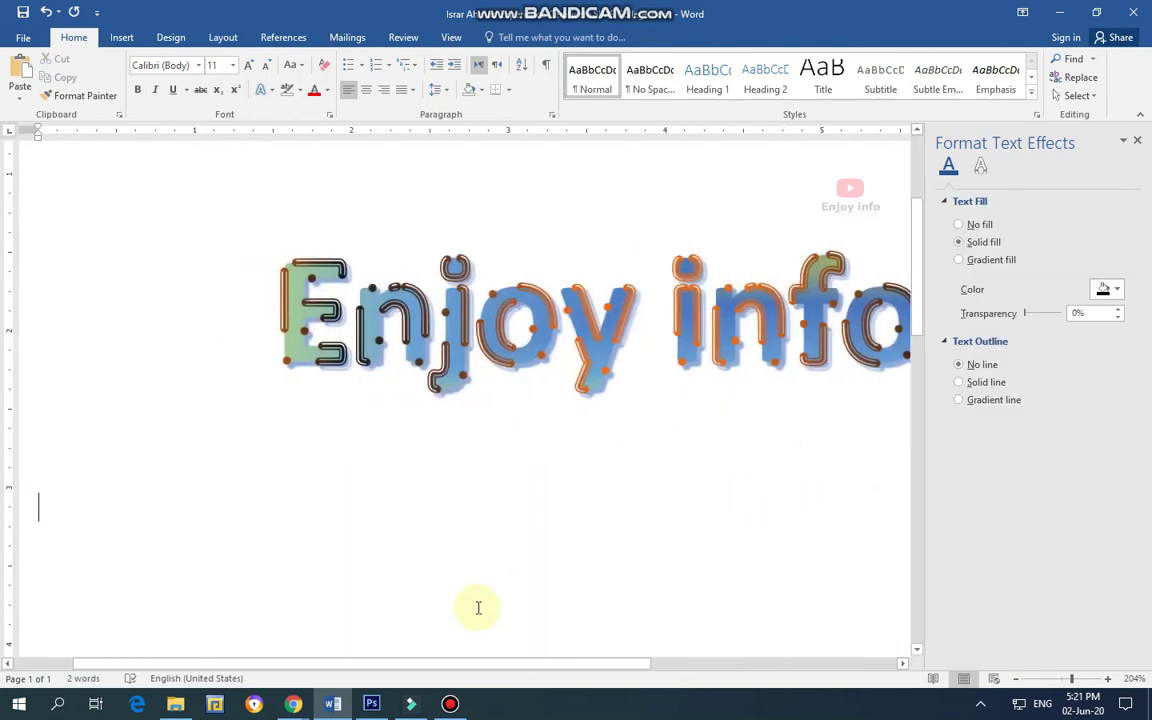
Select 'Enjoy info' and open Text Effects and Typography to show the Shadow choices
mouse_move(488, 665)
left_mouse_down()
mouse_move(588, 680)
mouse_move(597, 648)
left_mouse_up()
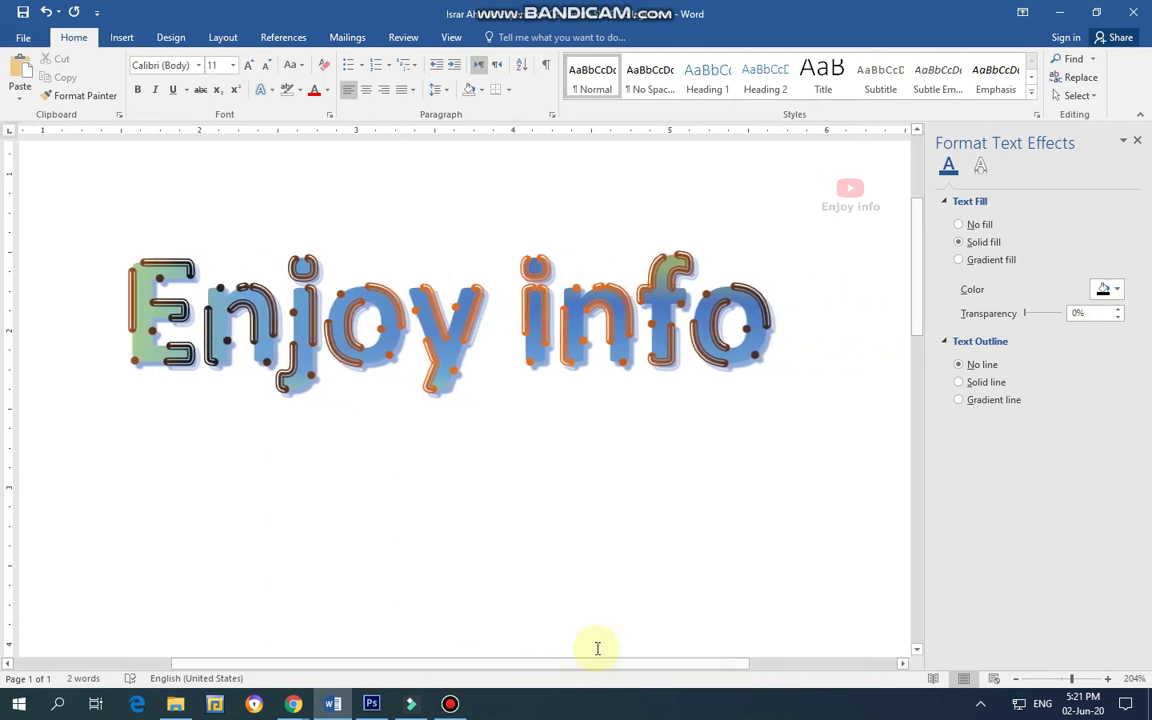
mouse_move(786, 338)
left_mouse_down()
mouse_move(157, 268)
mouse_move(800, 340)
left_mouse_up()
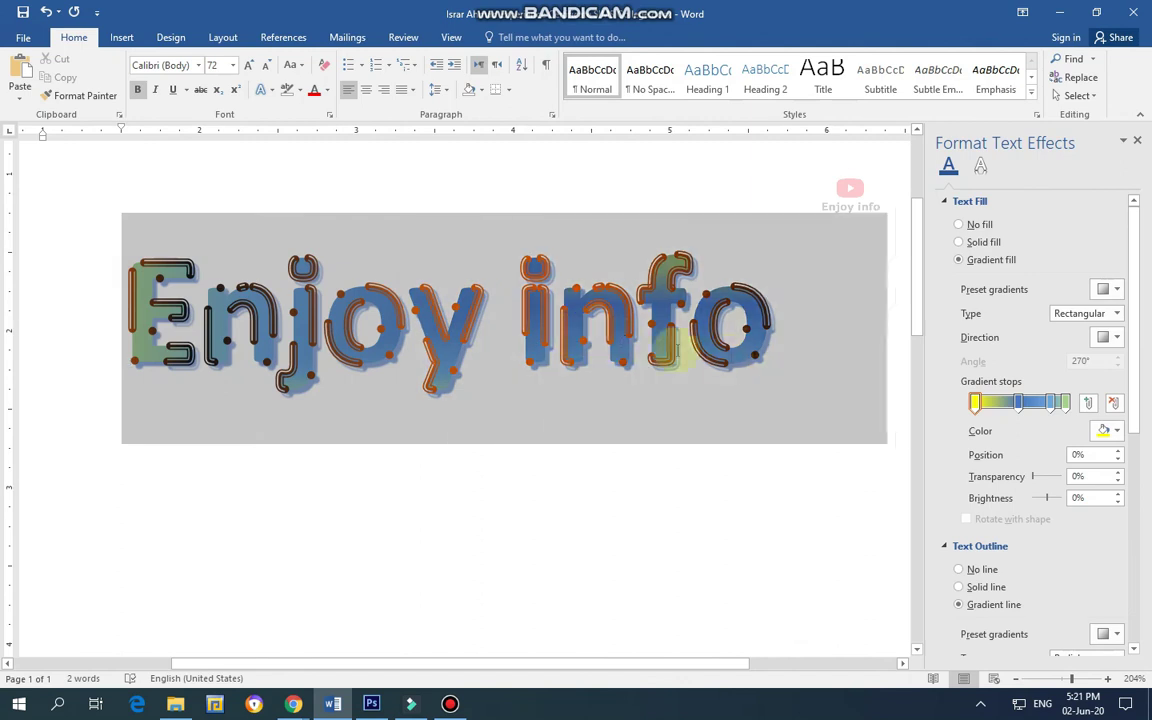
left_click(266, 89)
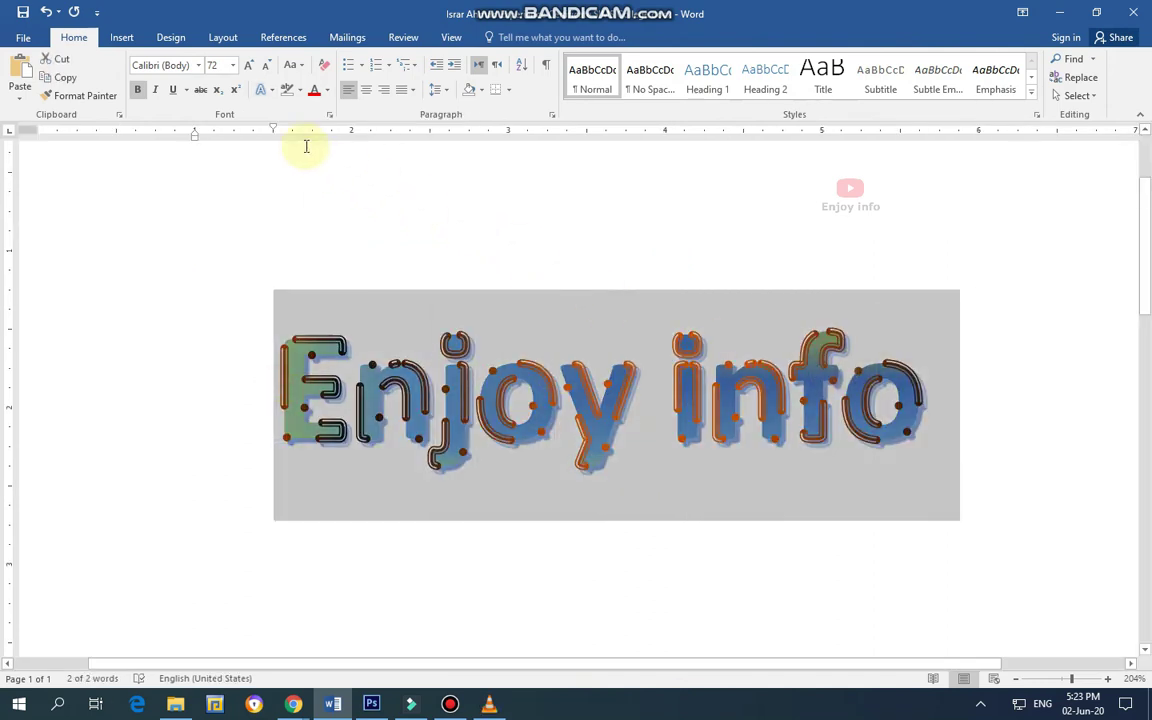
left_click(264, 89)
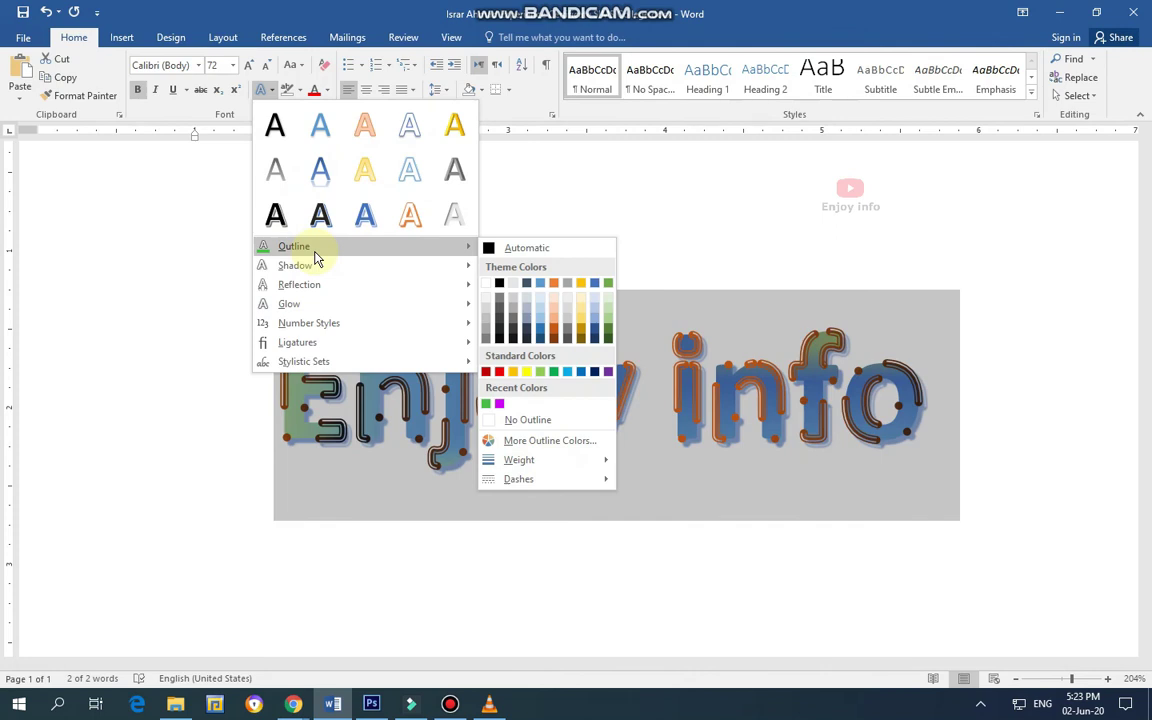
mouse_move(295, 265)
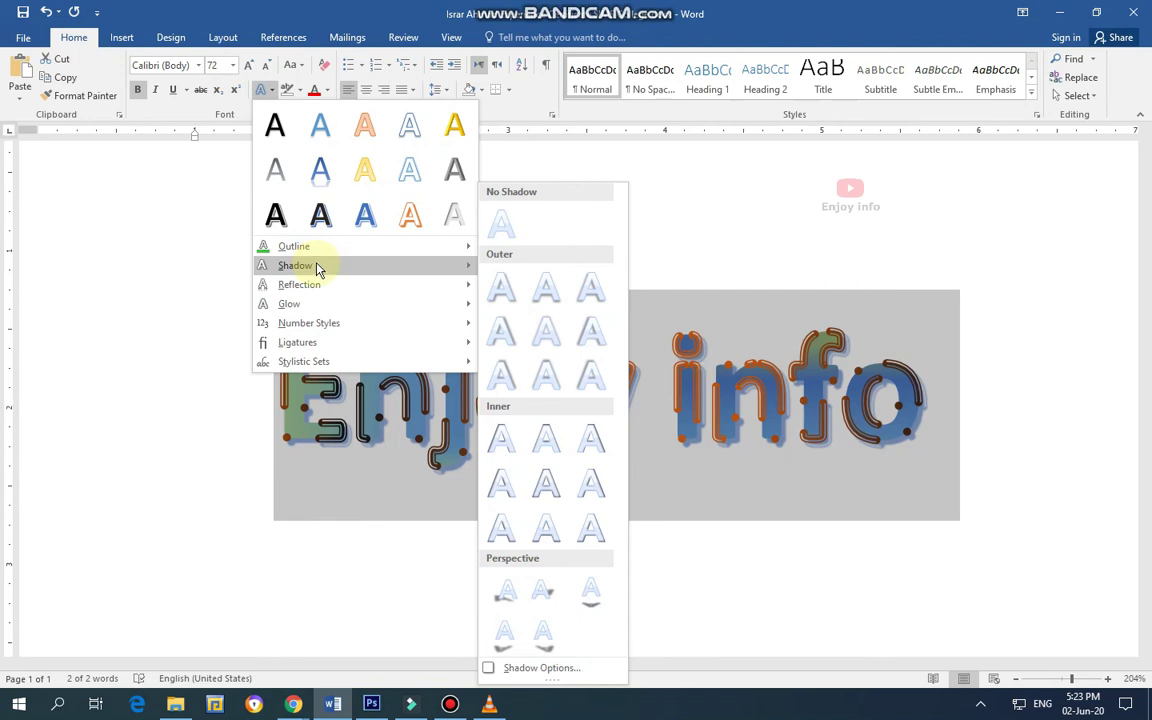
Close Text Effects without a shadow, deselect the text, and switch to the browser's image results
left_click(780, 290)
left_click(1004, 491)
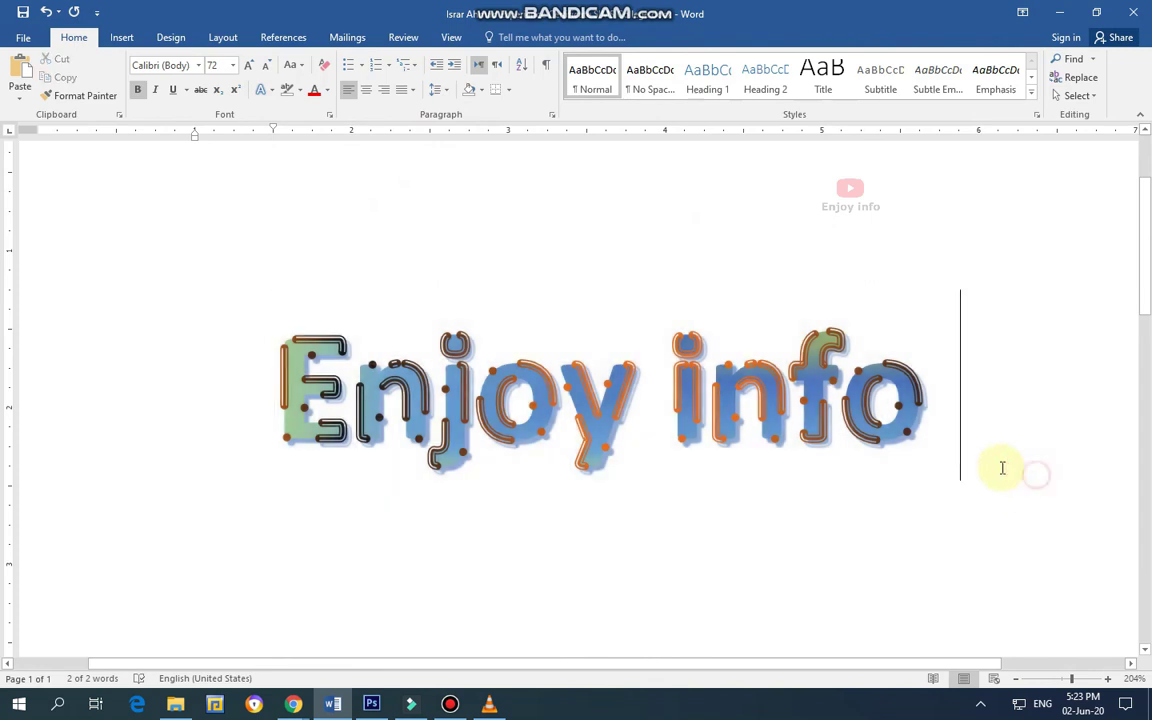
scroll(990, 455, "down", 1)
left_click_drag(941, 352, 401, 337)
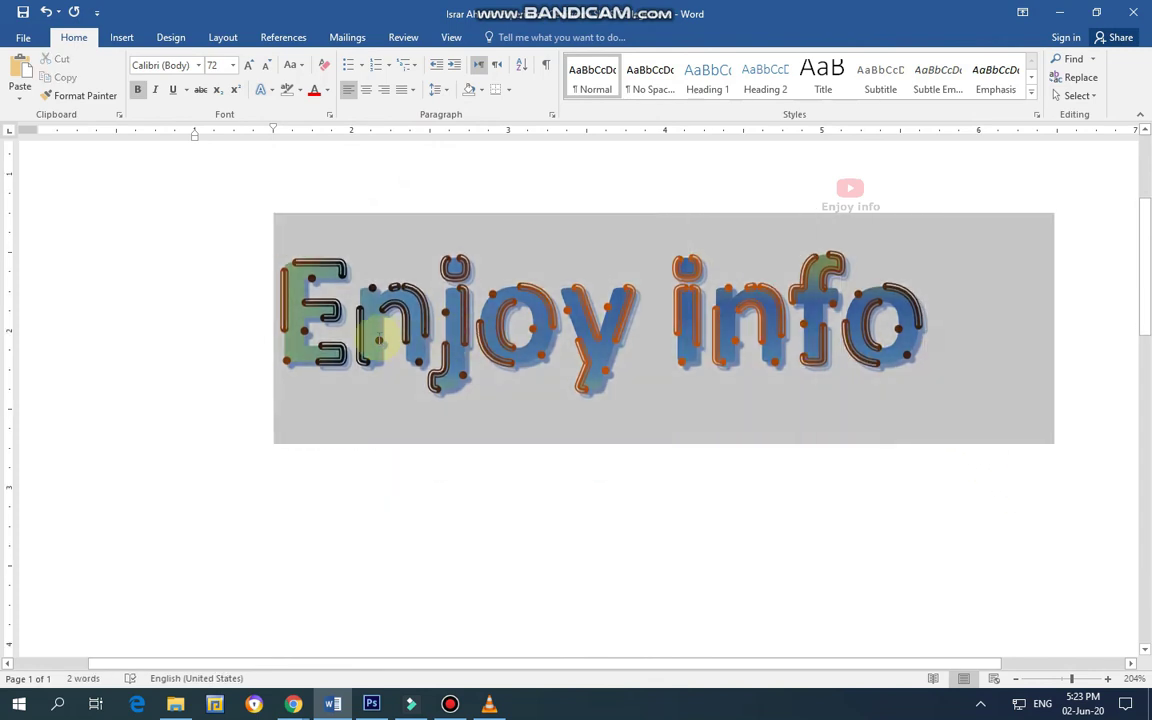
left_click(567, 482)
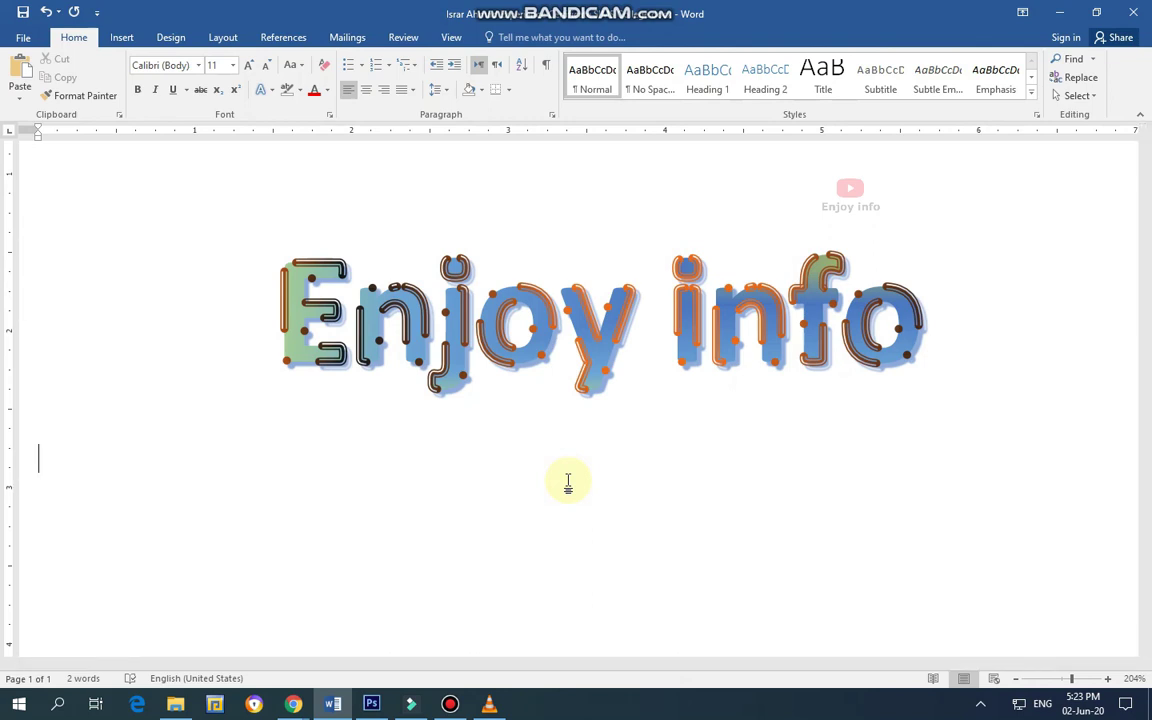
left_click(370, 618)
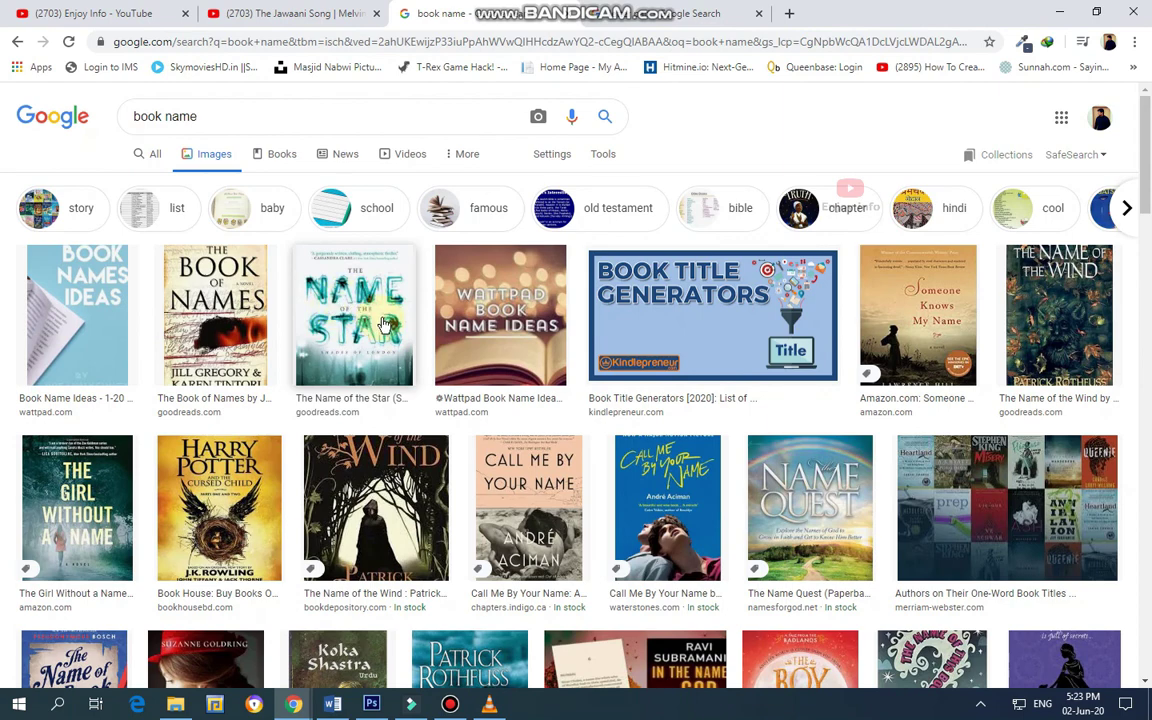
left_click(436, 706)
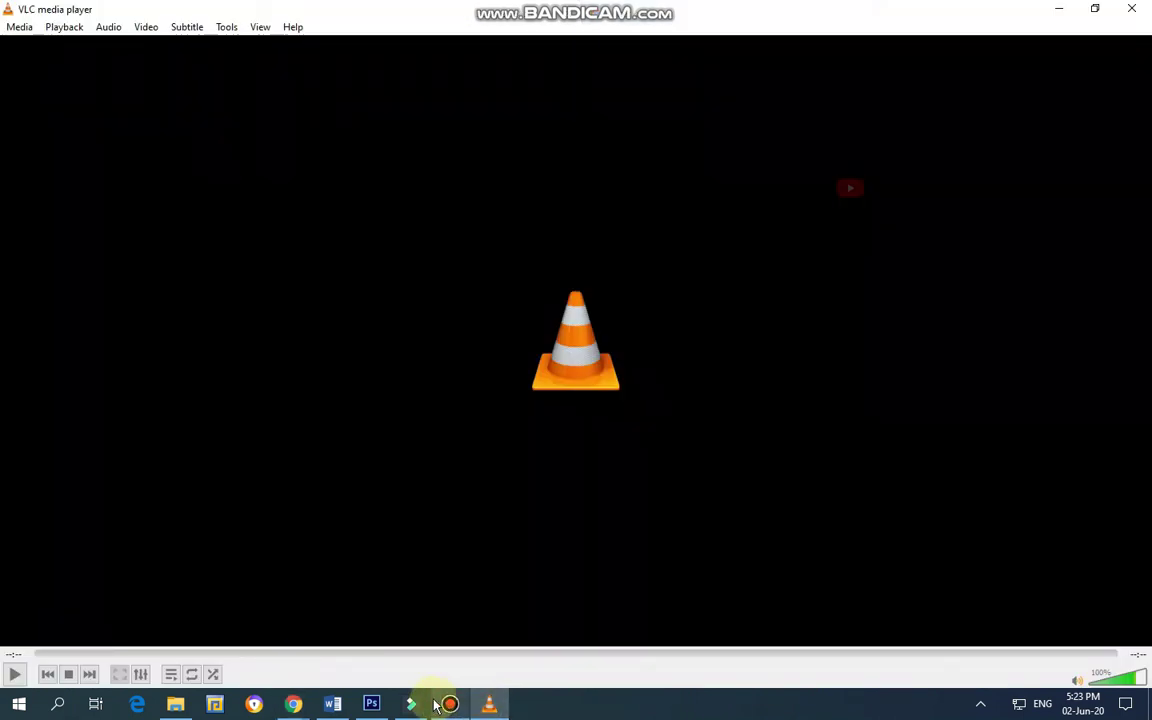
left_click(333, 704)
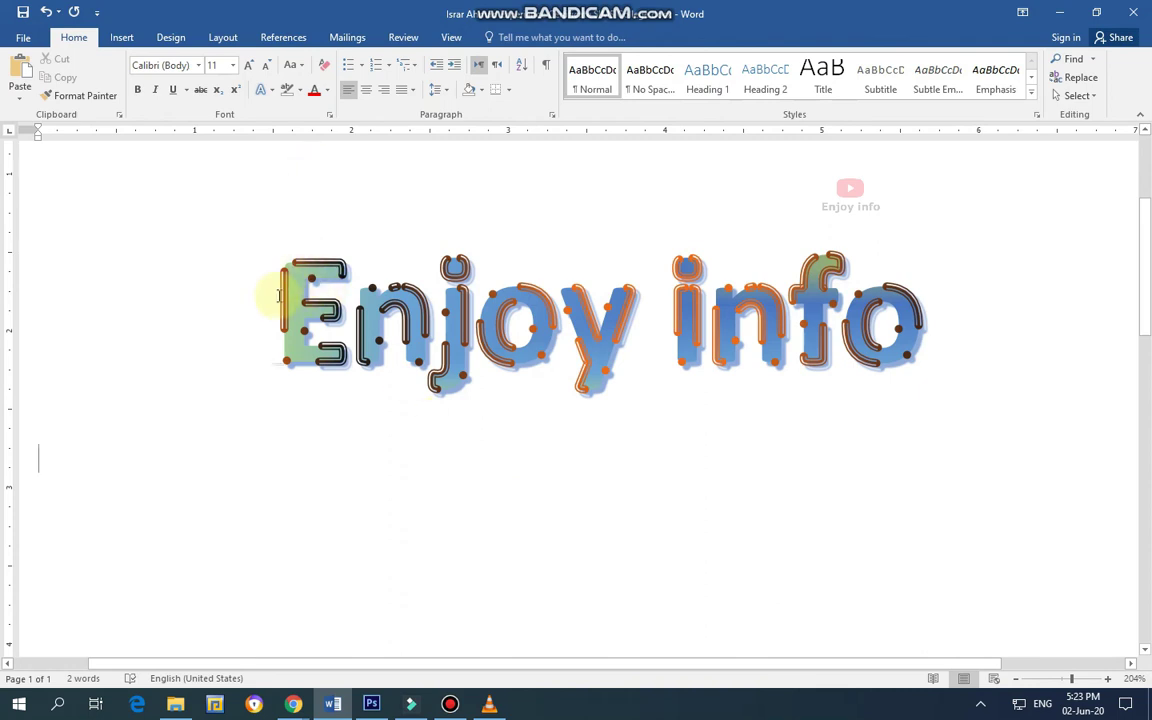
Select the whole 'Enjoy info' line and give it the red standard outline colour
left_click_drag(280, 300, 921, 326)
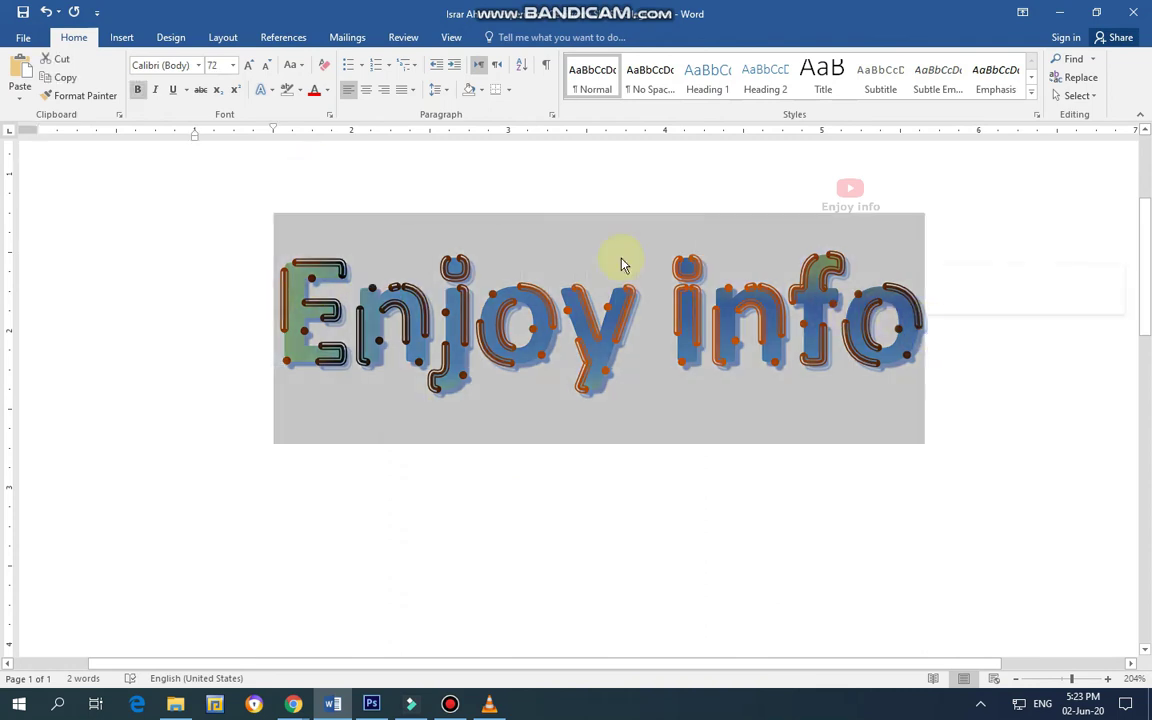
left_click(268, 93)
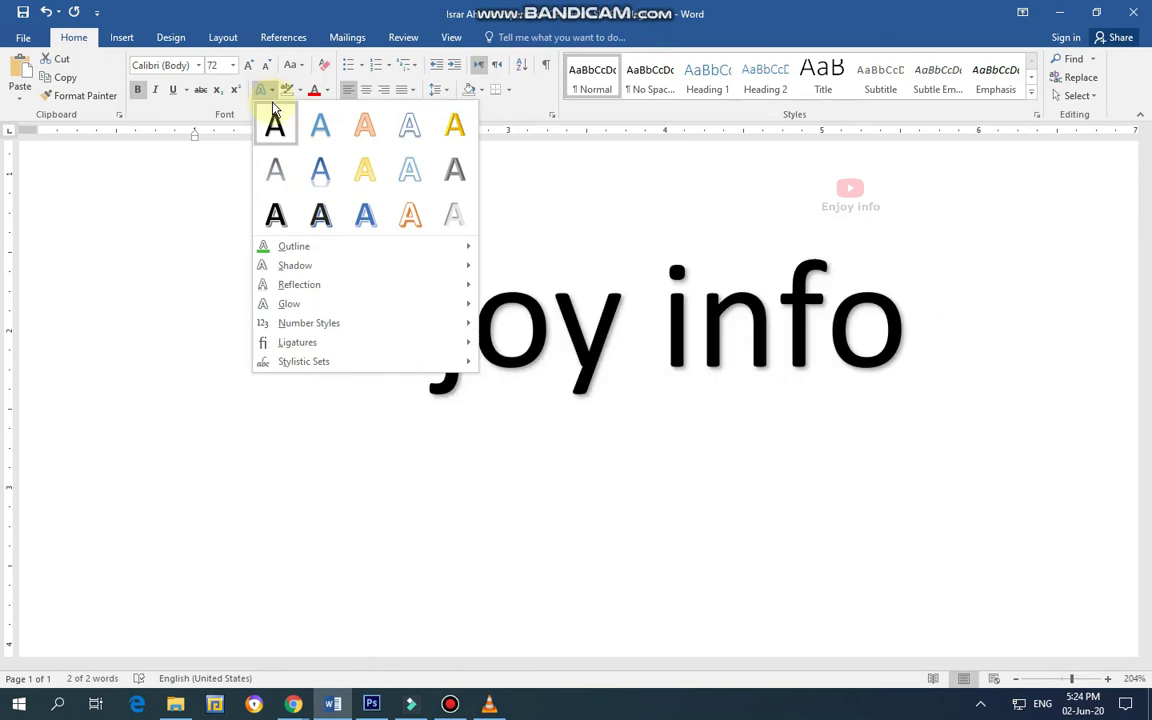
mouse_move(294, 246)
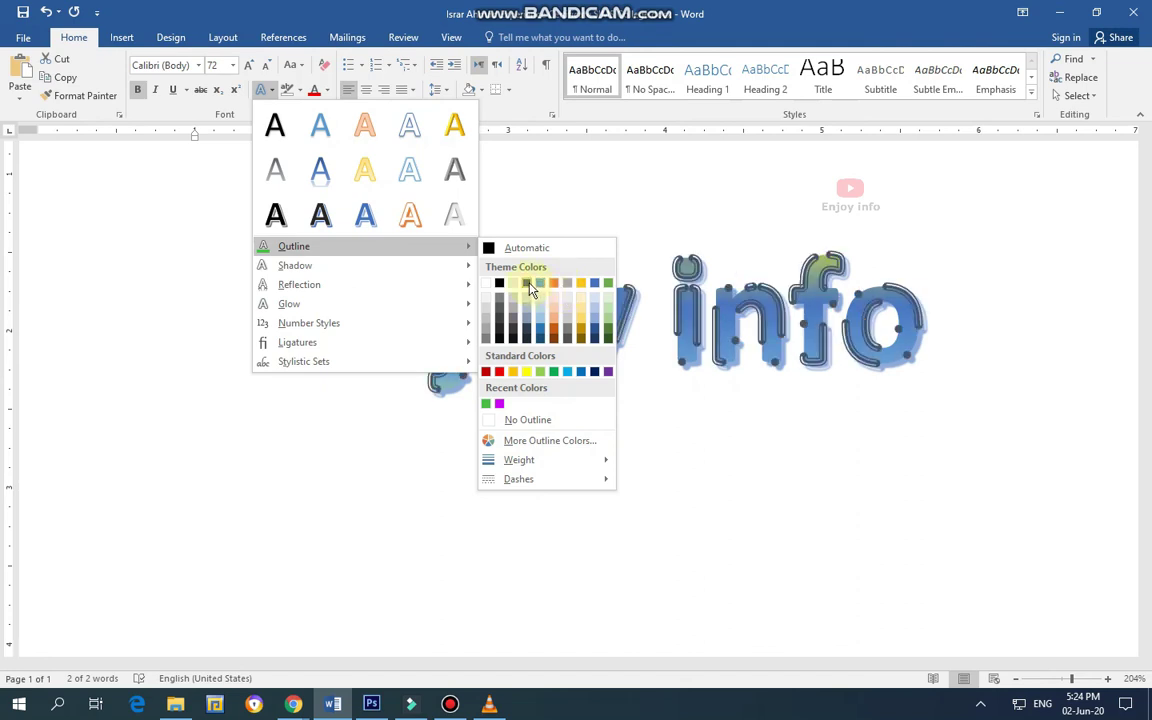
left_click(499, 372)
left_click(738, 422)
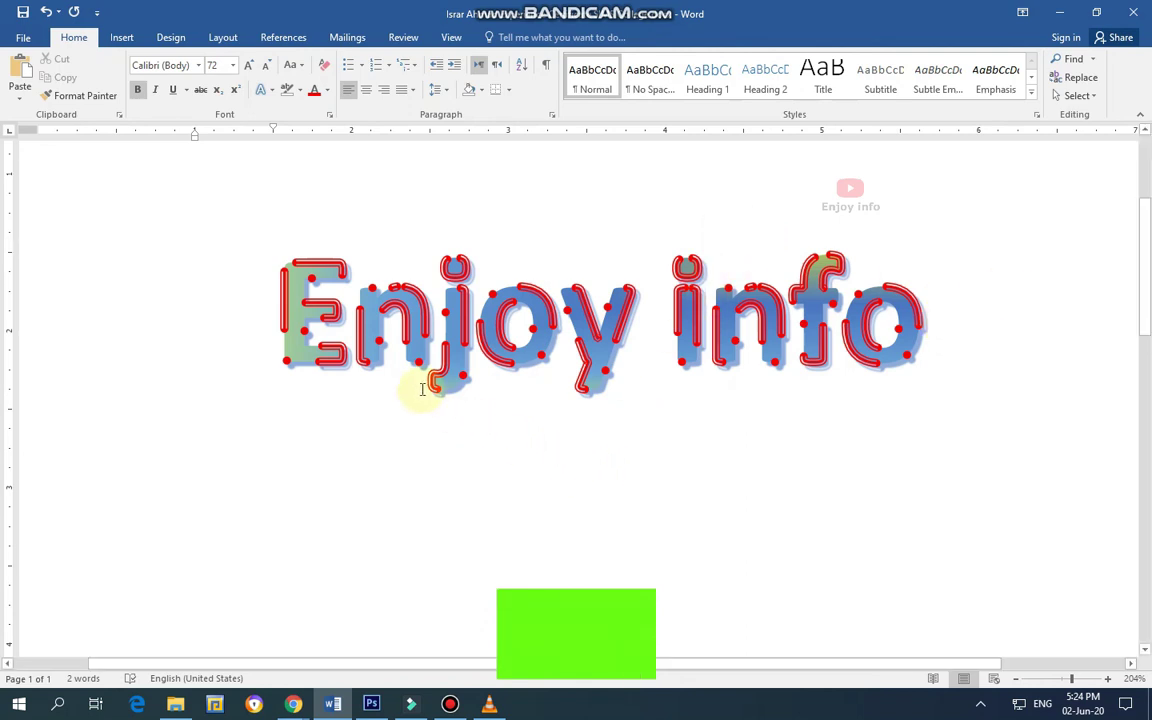
left_click(271, 89)
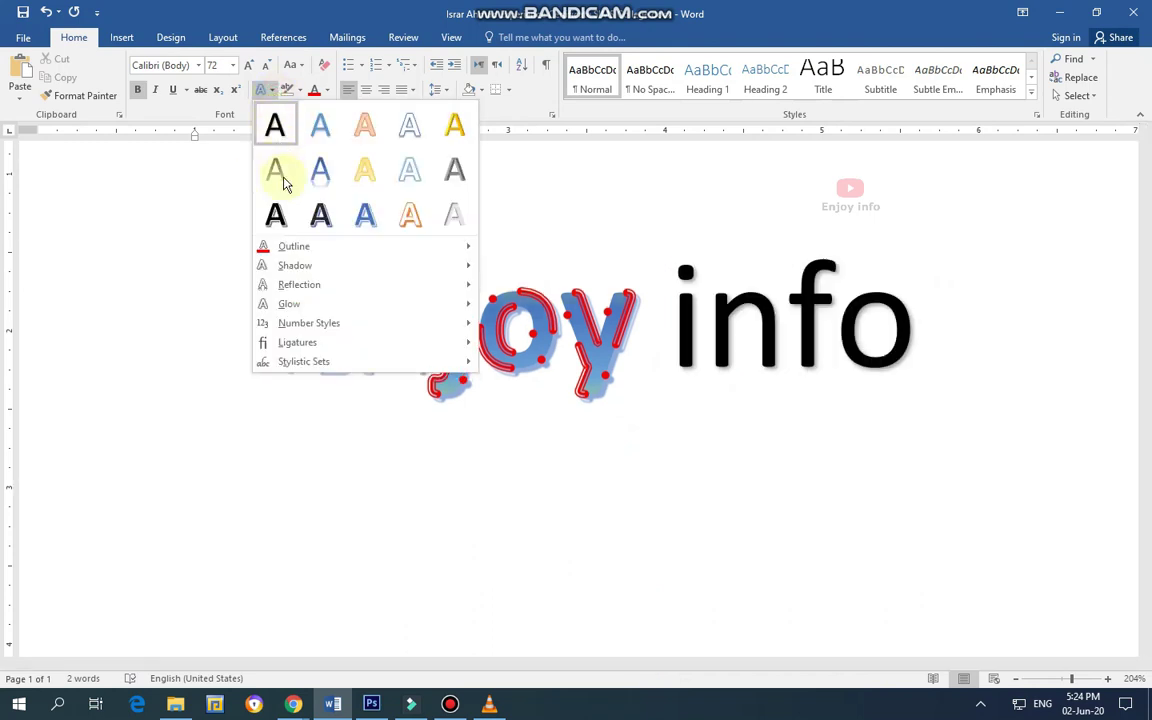
left_click(785, 203)
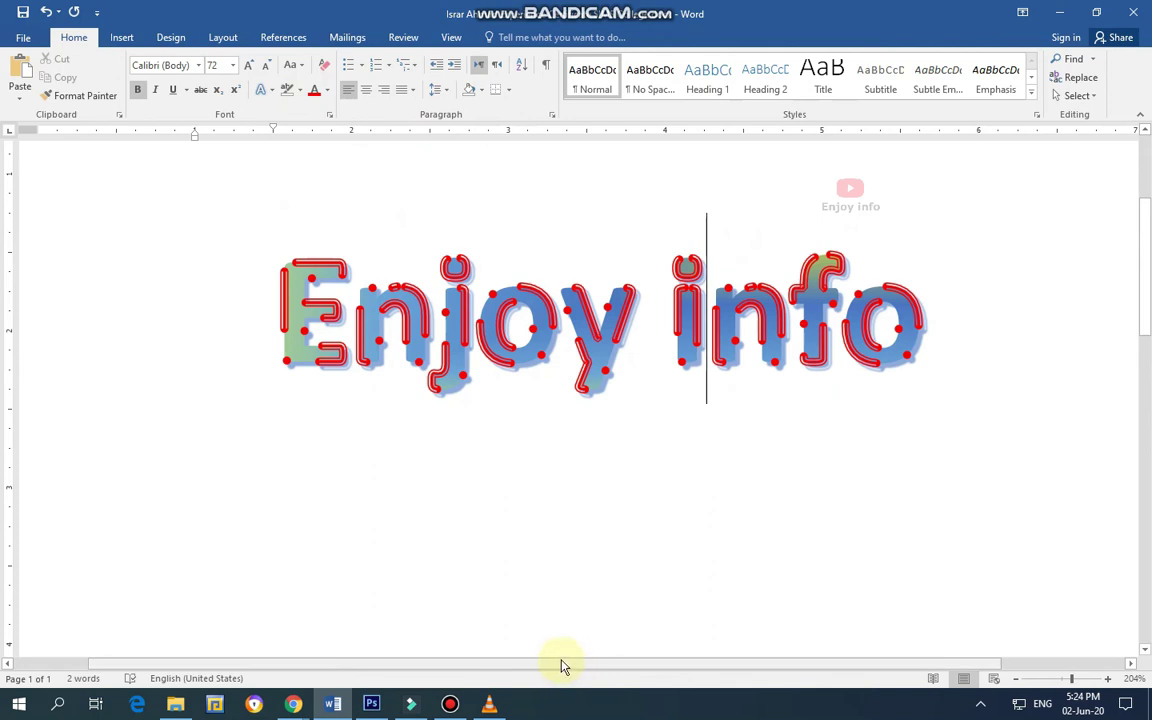
left_click_drag(563, 665, 645, 679)
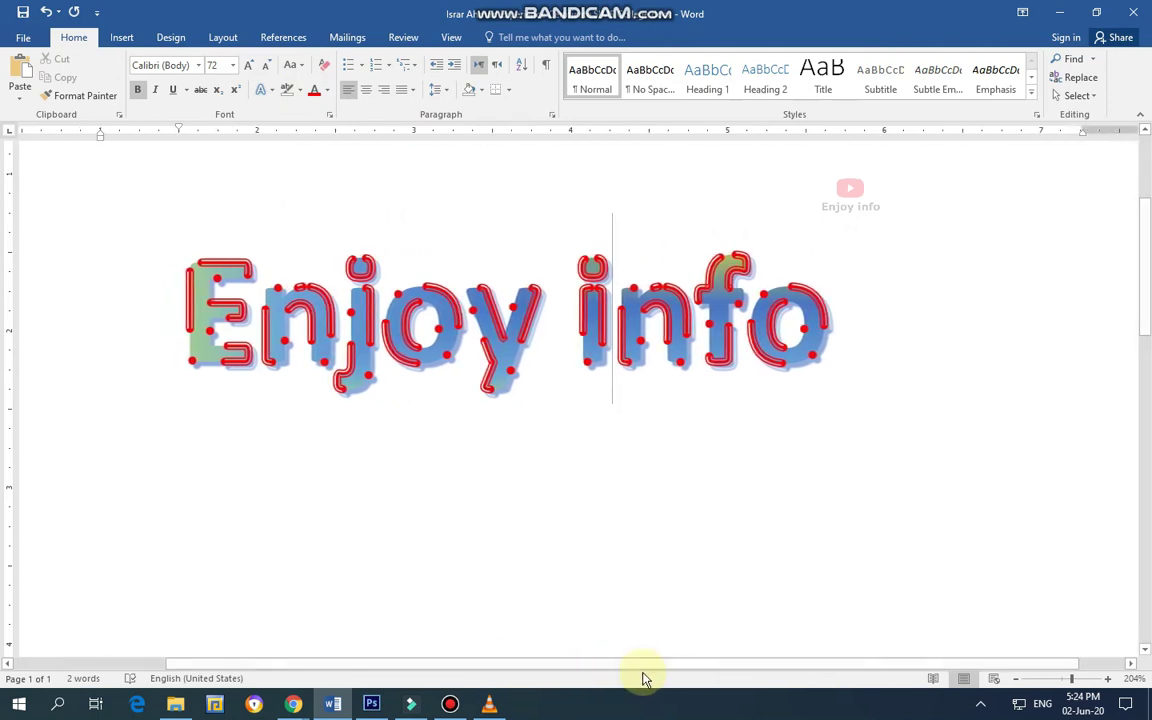